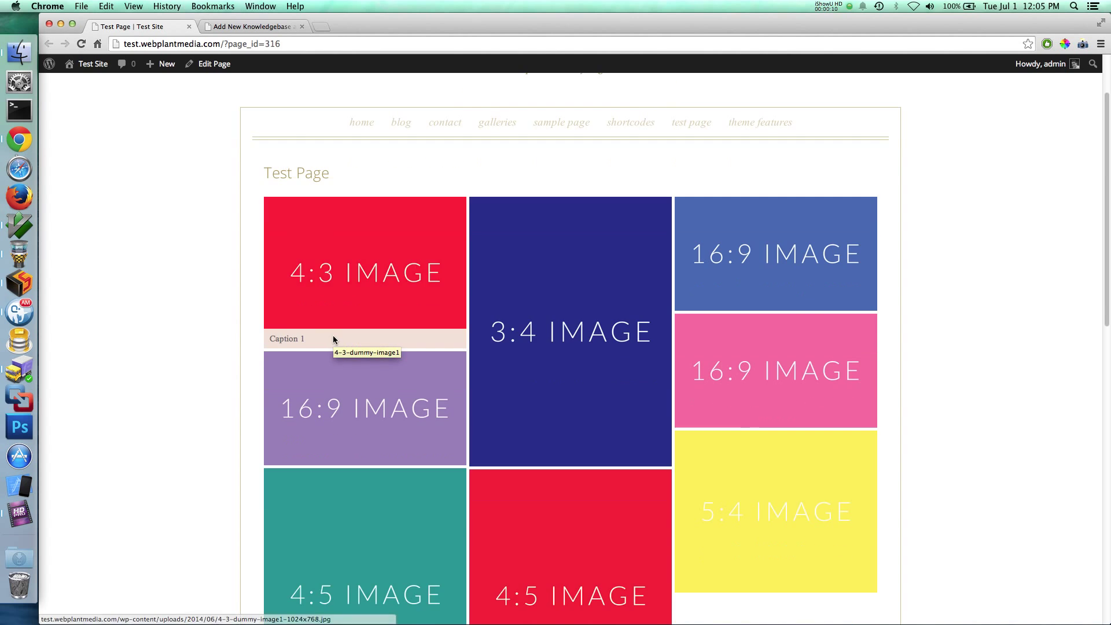
# - Open the Test Page for editing and its live version in a separate tab, returning to the editor
pyautogui.scroll(6, 333, 340)
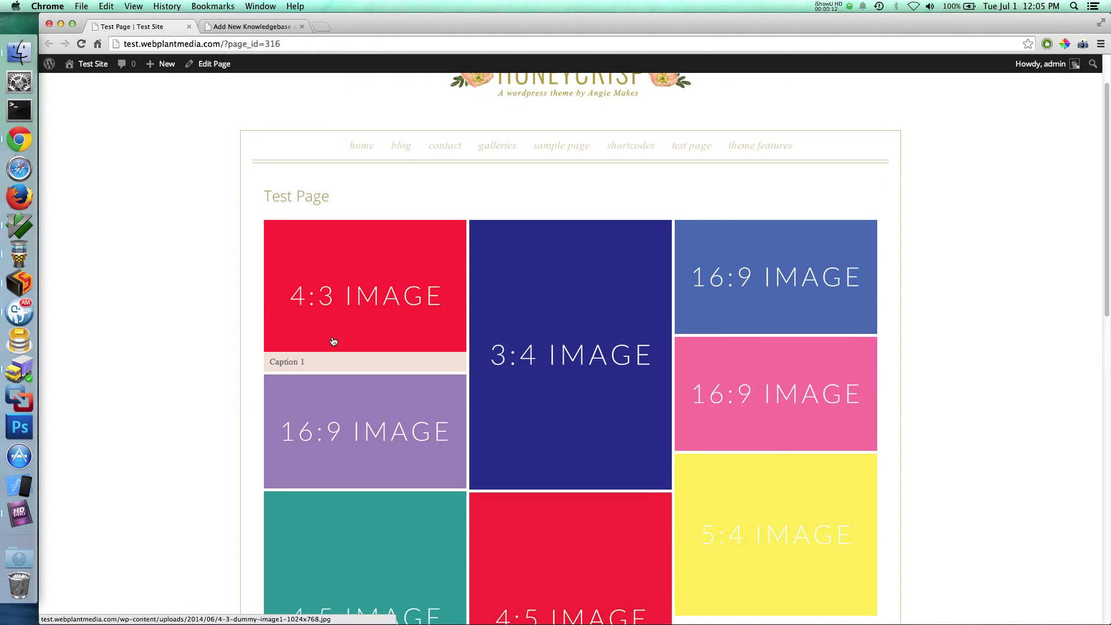
pyautogui.click(220, 69)
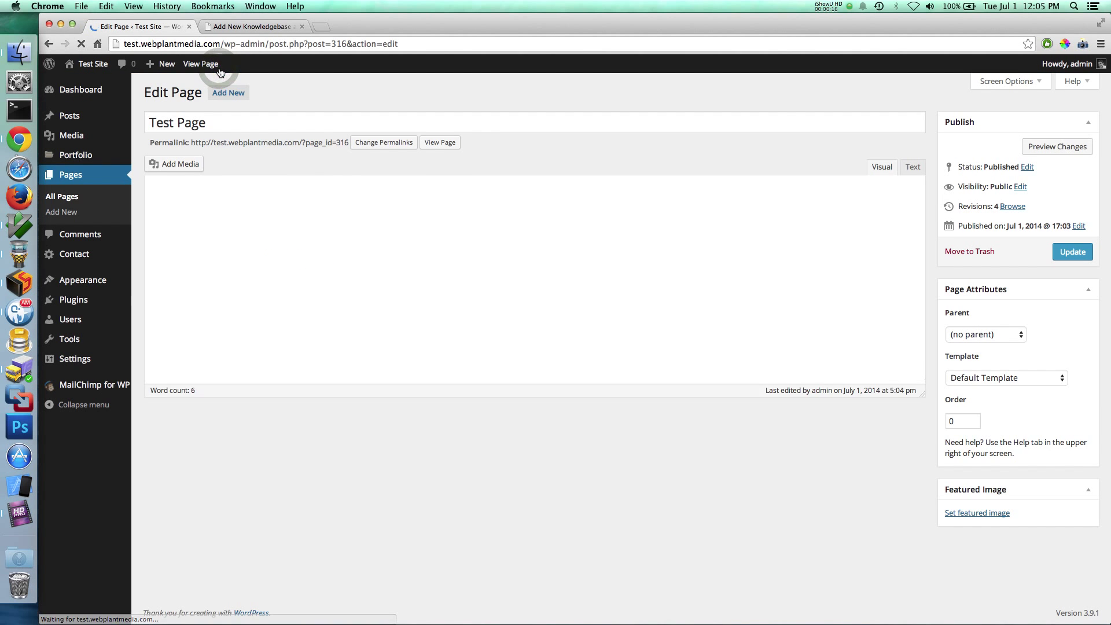
pyautogui.keyDown('super'); pyautogui.click(193, 65); pyautogui.keyUp('super')
pyautogui.click(240, 29)
pyautogui.click(161, 29)
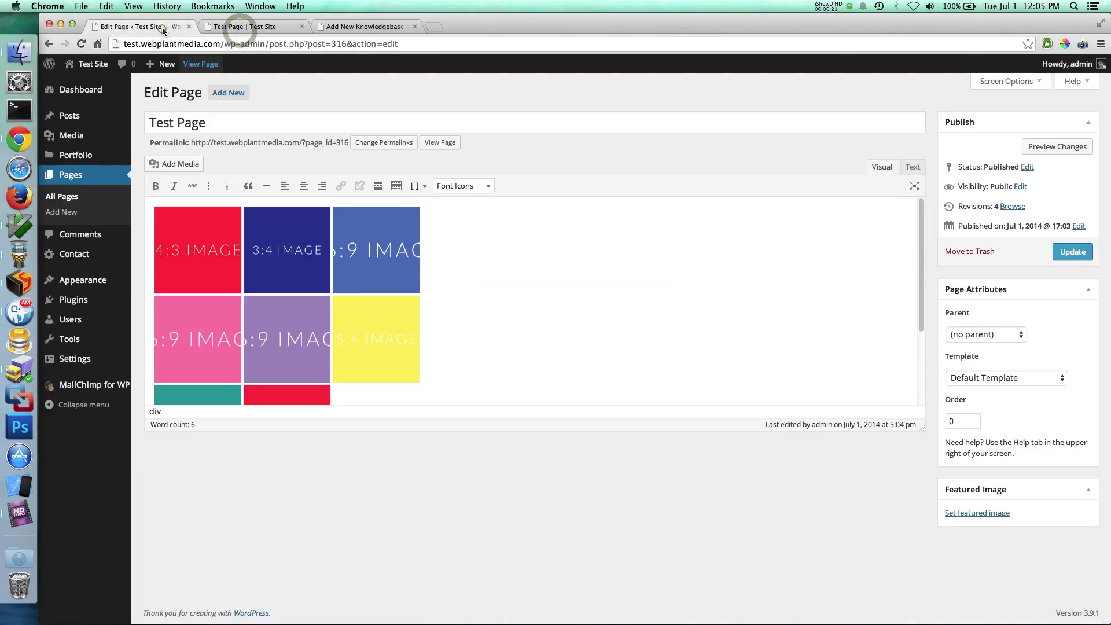
# - Open the settings of the image gallery in the page and examine its Display and Link To options
pyautogui.click(255, 246)
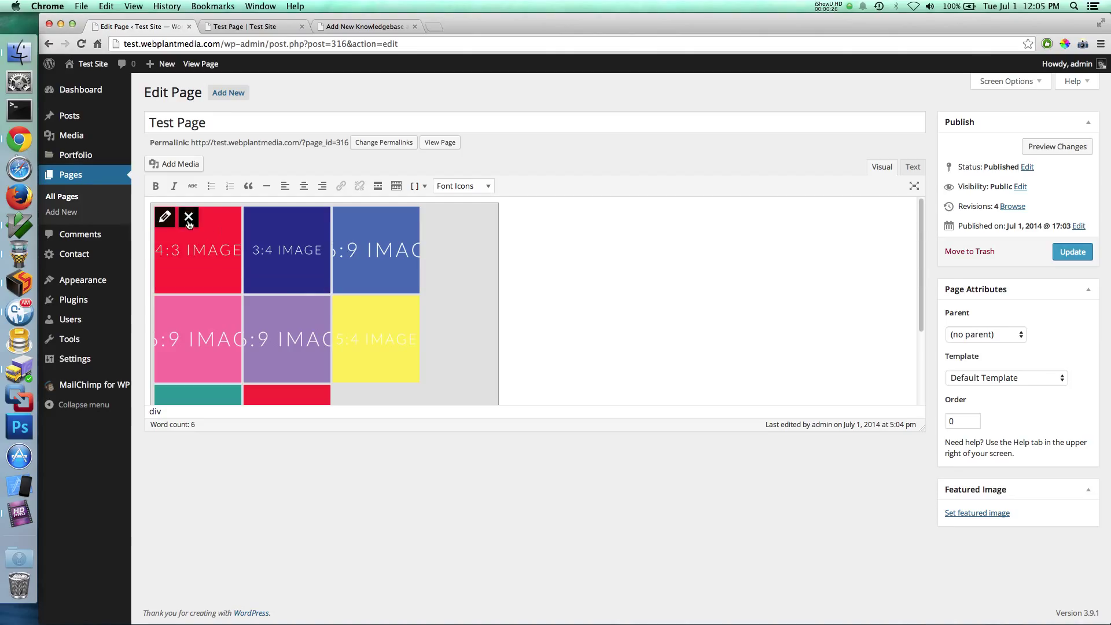
pyautogui.click(165, 218)
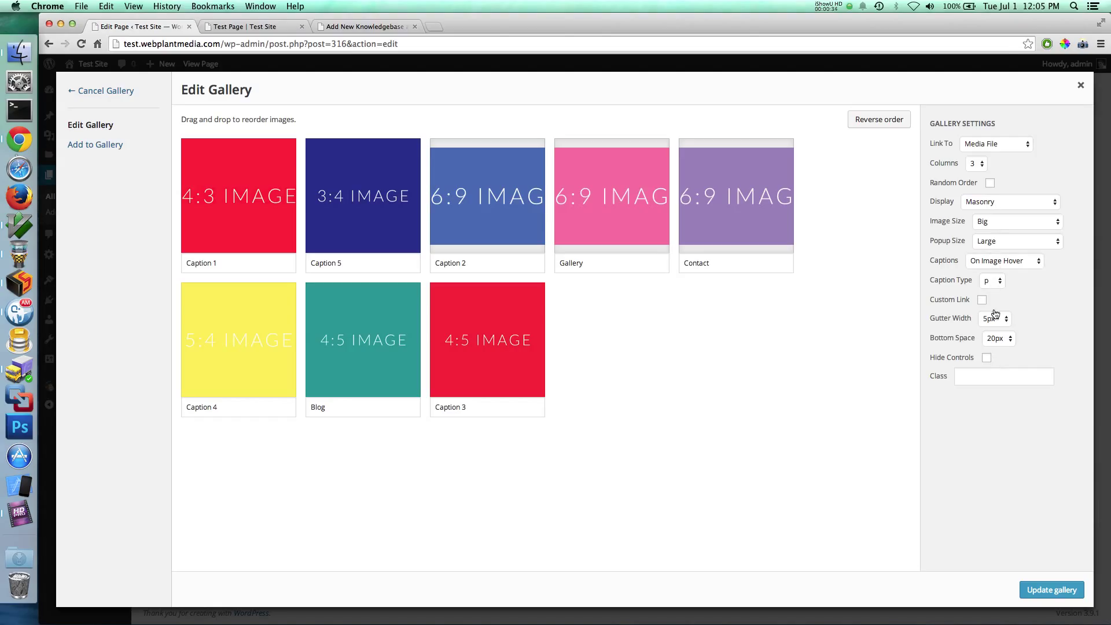
pyautogui.click(988, 201)
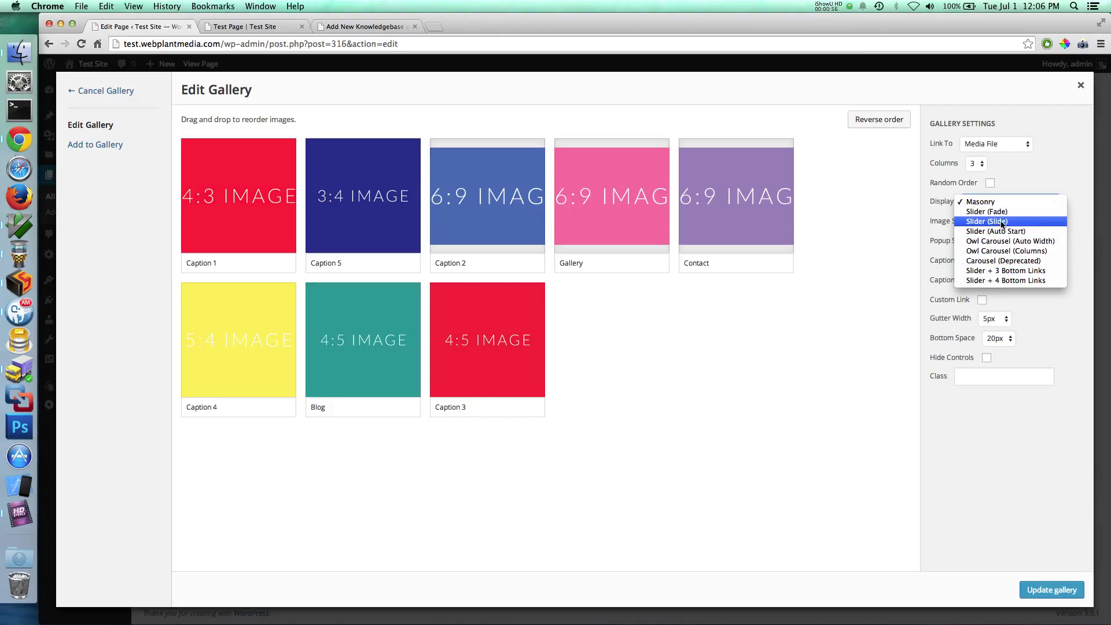
pyautogui.click(1007, 186)
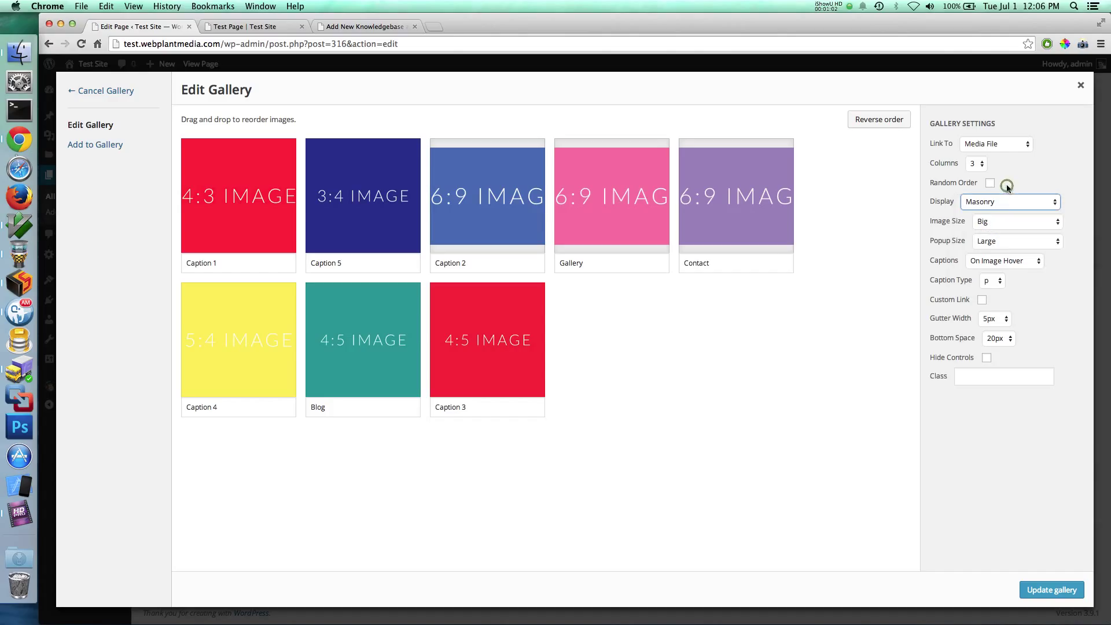
pyautogui.click(991, 144)
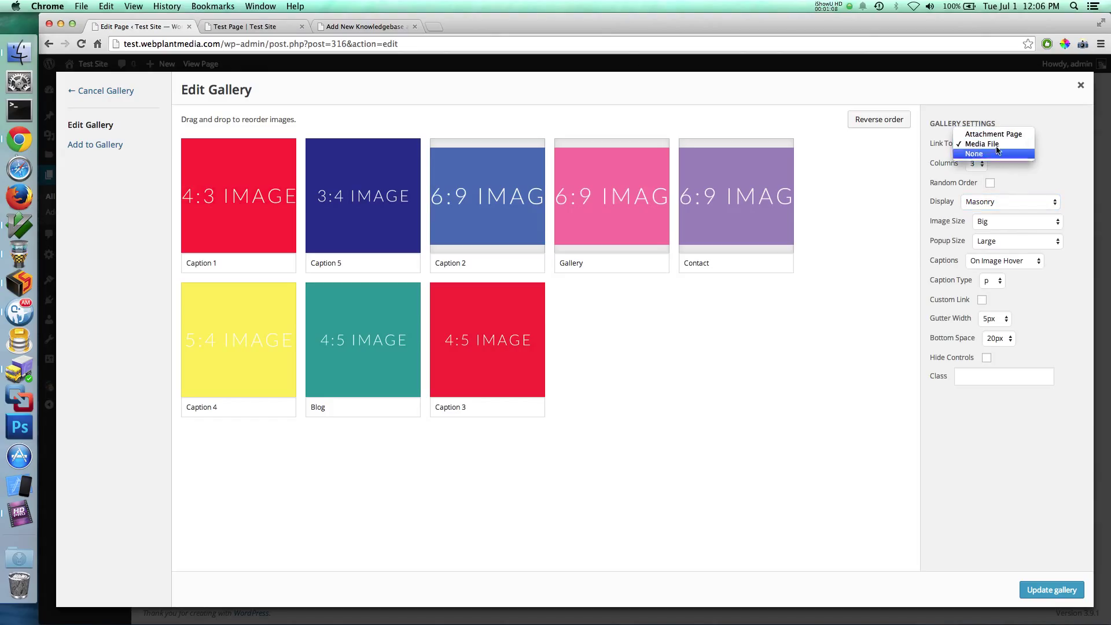
pyautogui.click(830, 138)
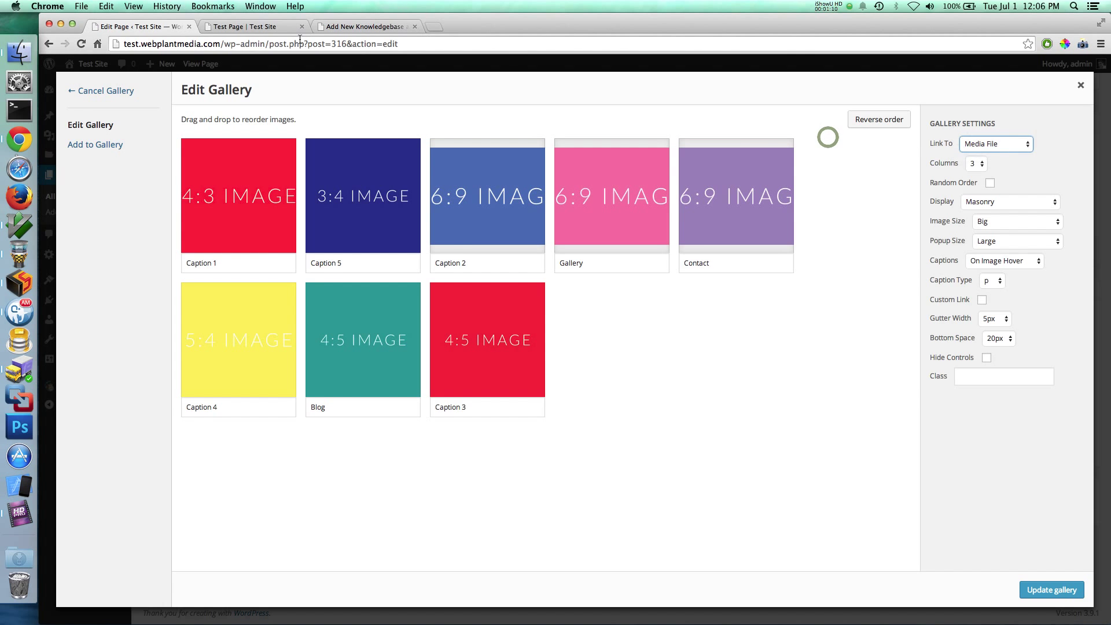
# - On the live Test Page, open the 4:3 image in the popup, browse through the gallery images and close the popup
pyautogui.click(272, 27)
pyautogui.click(373, 311)
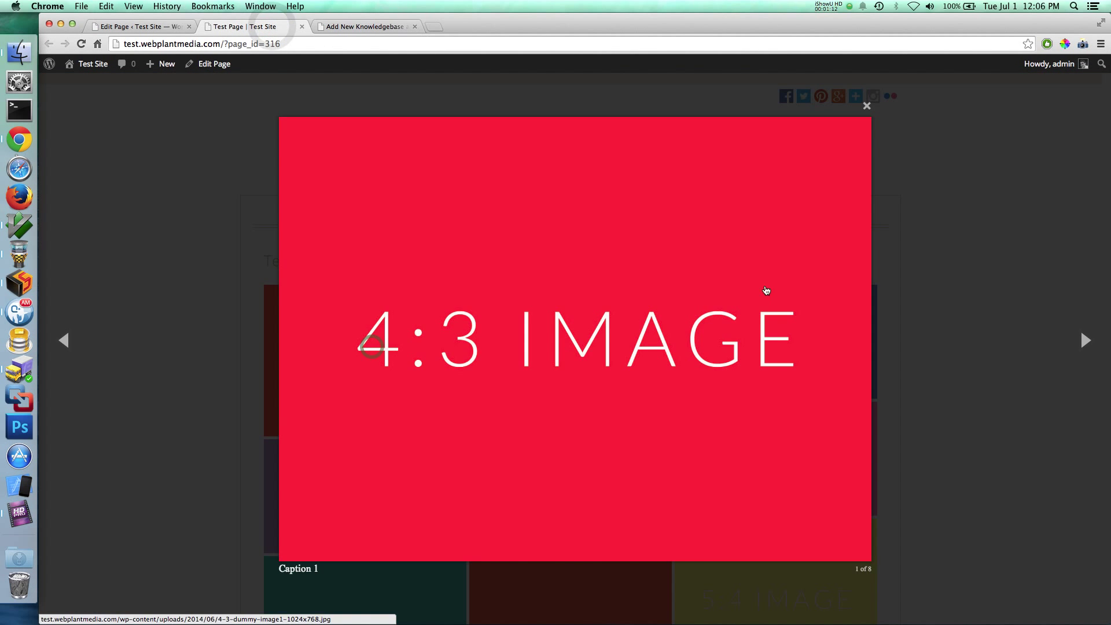
pyautogui.click(693, 293)
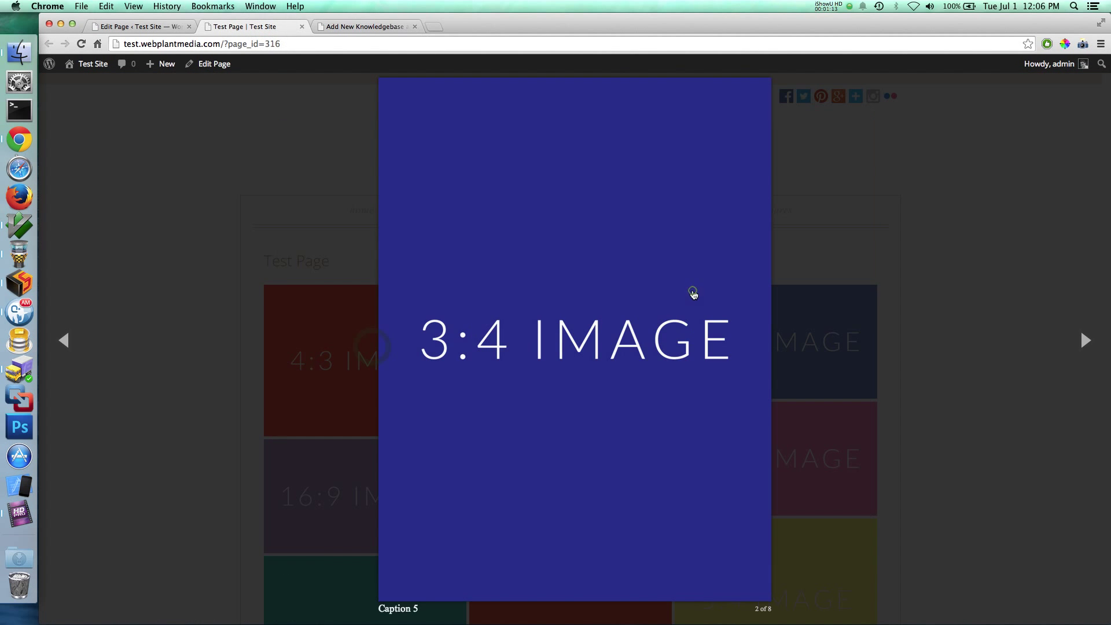
pyautogui.click(647, 312)
pyautogui.click(645, 310)
pyautogui.click(689, 315)
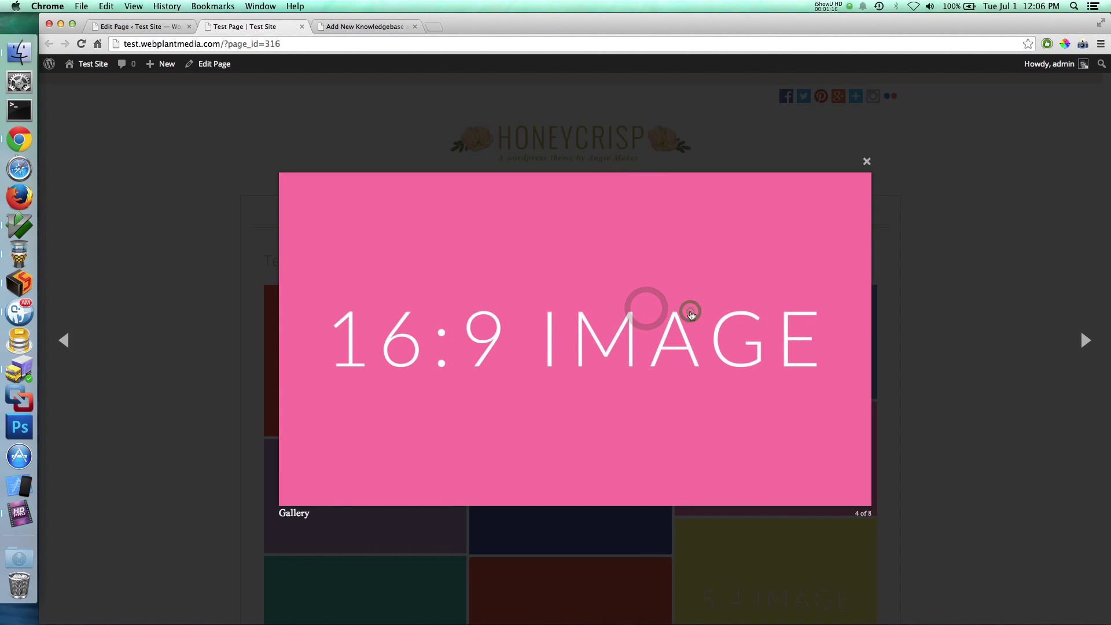
pyautogui.click(690, 312)
pyautogui.click(690, 312)
pyautogui.click(690, 311)
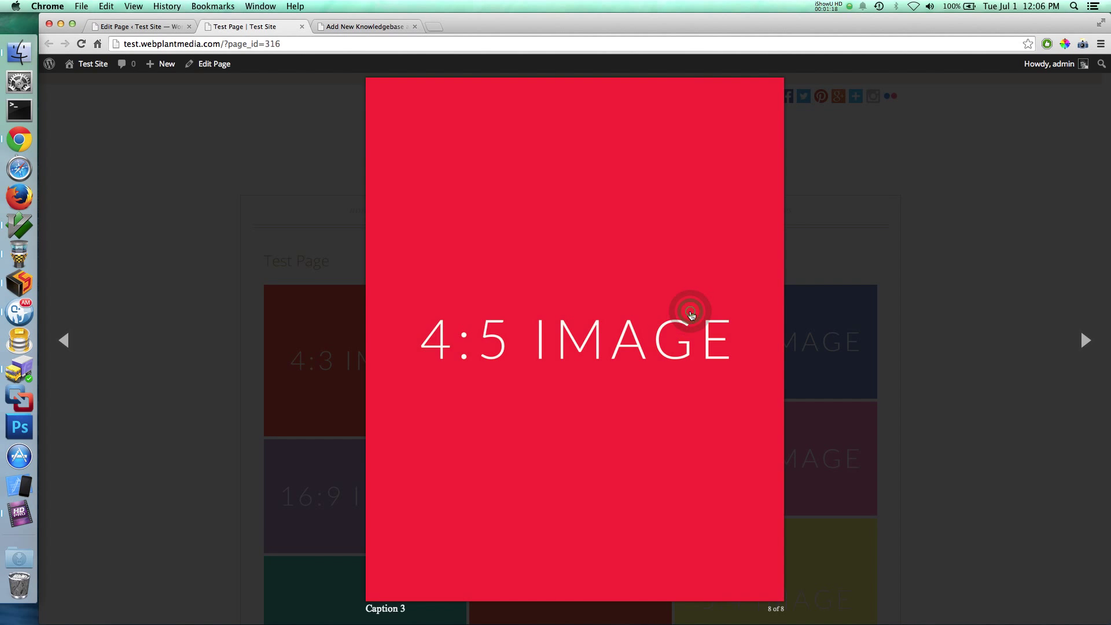
pyautogui.click(689, 311)
pyautogui.click(903, 322)
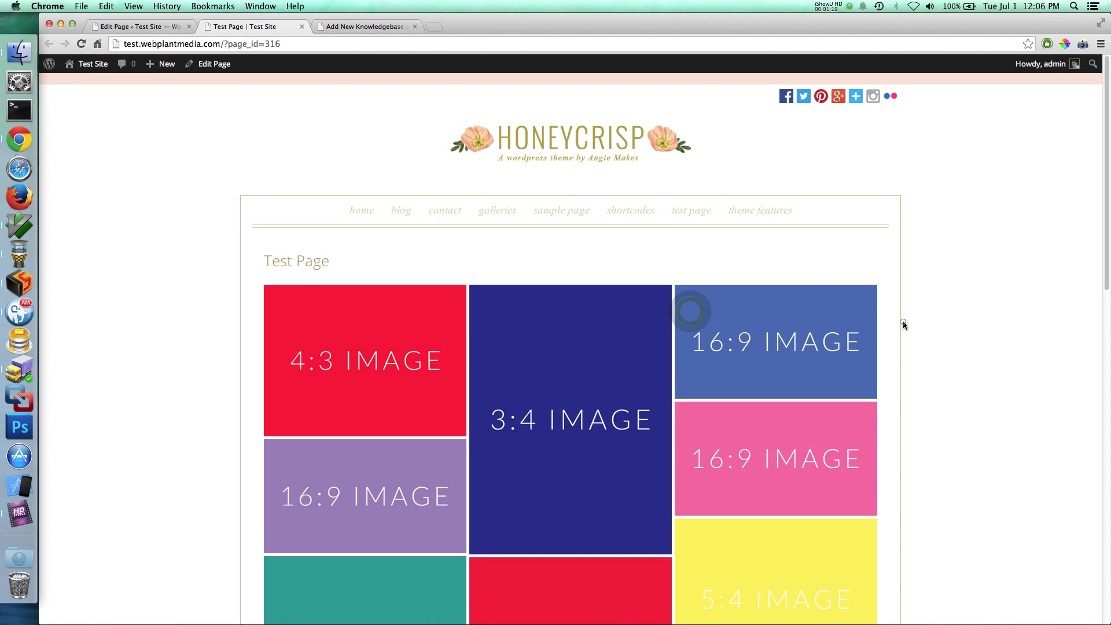
# - Set the gallery's Link To option to Attachment Page and update both the gallery and the page
pyautogui.click(117, 26)
pyautogui.click(981, 144)
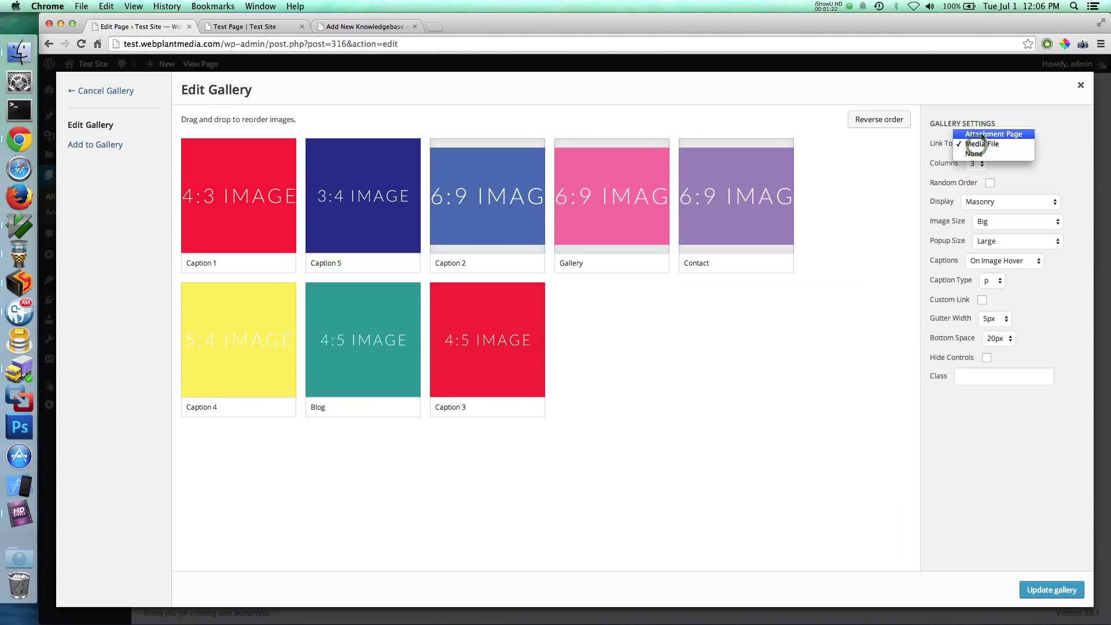
pyautogui.click(982, 135)
pyautogui.click(1051, 590)
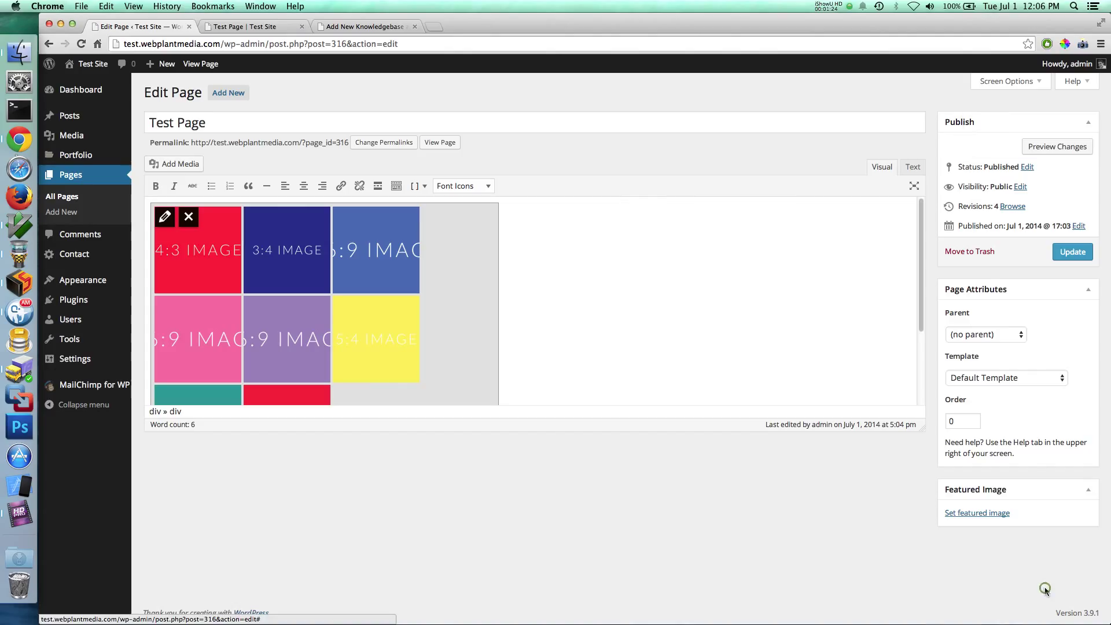
pyautogui.click(1072, 252)
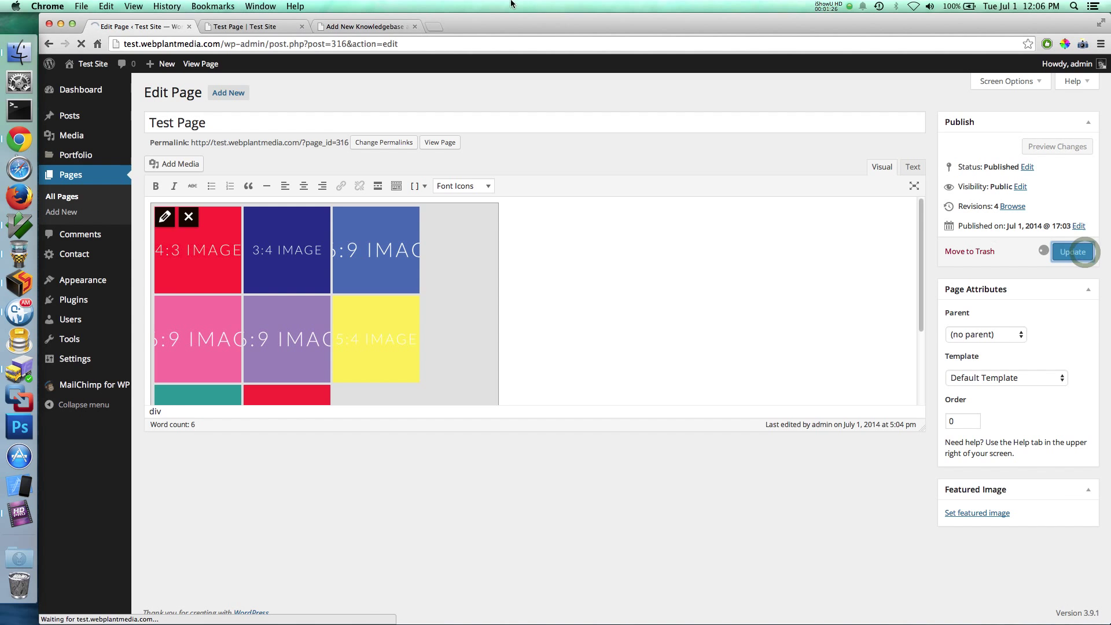
# - Reload the live Test Page and check the attachment pages that the first 4:3 image and the 3:4 image link to
pyautogui.click(257, 27)
pyautogui.press('super+r')
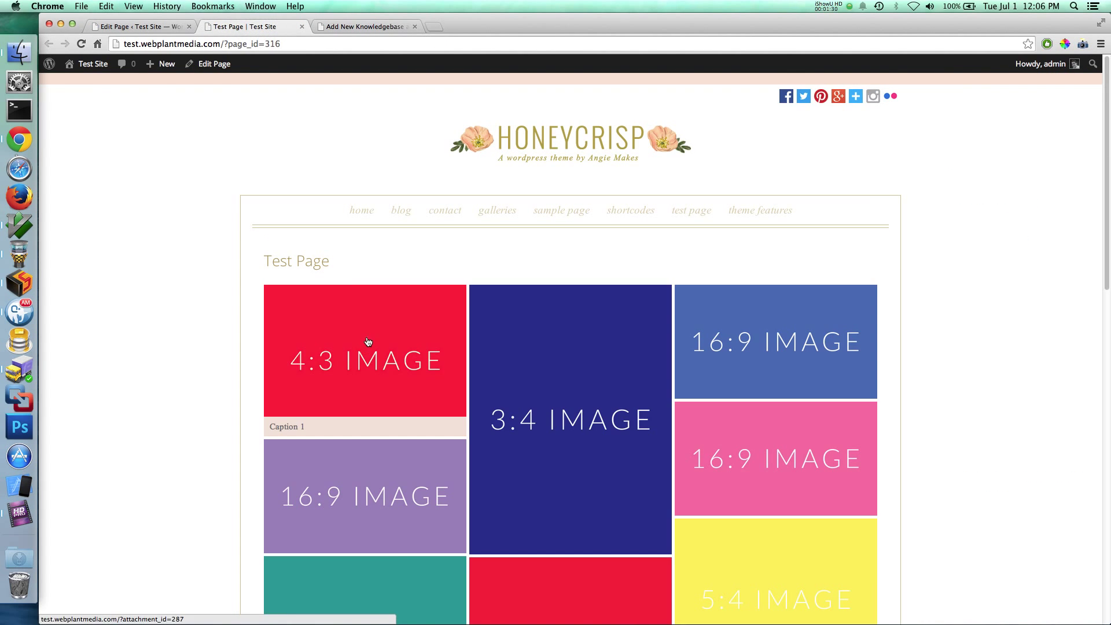
pyautogui.click(367, 340)
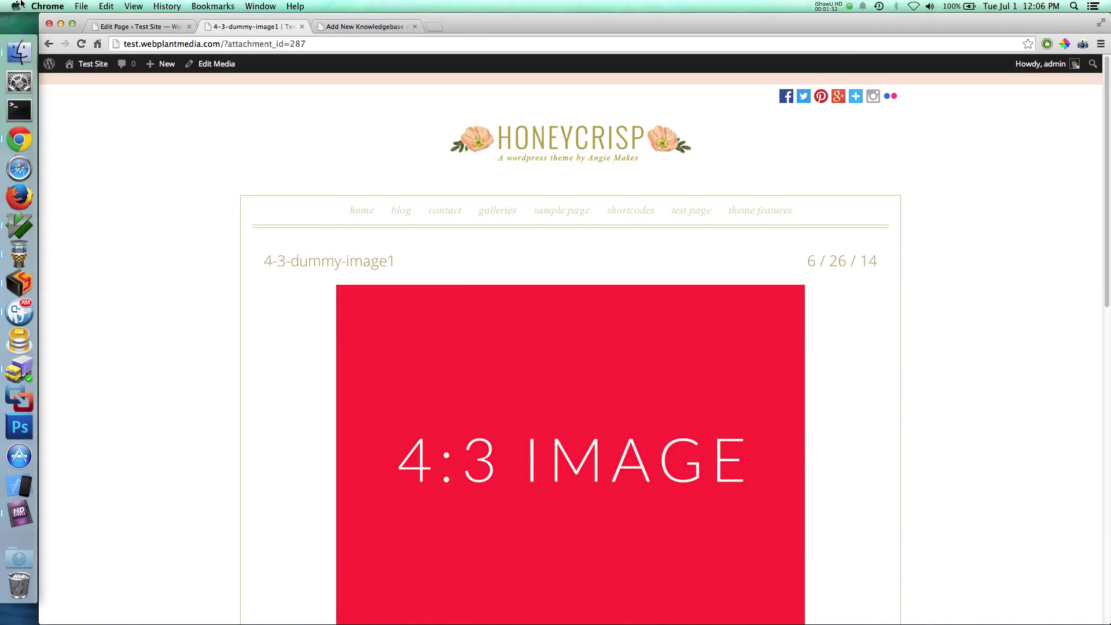
pyautogui.click(50, 43)
pyautogui.click(608, 417)
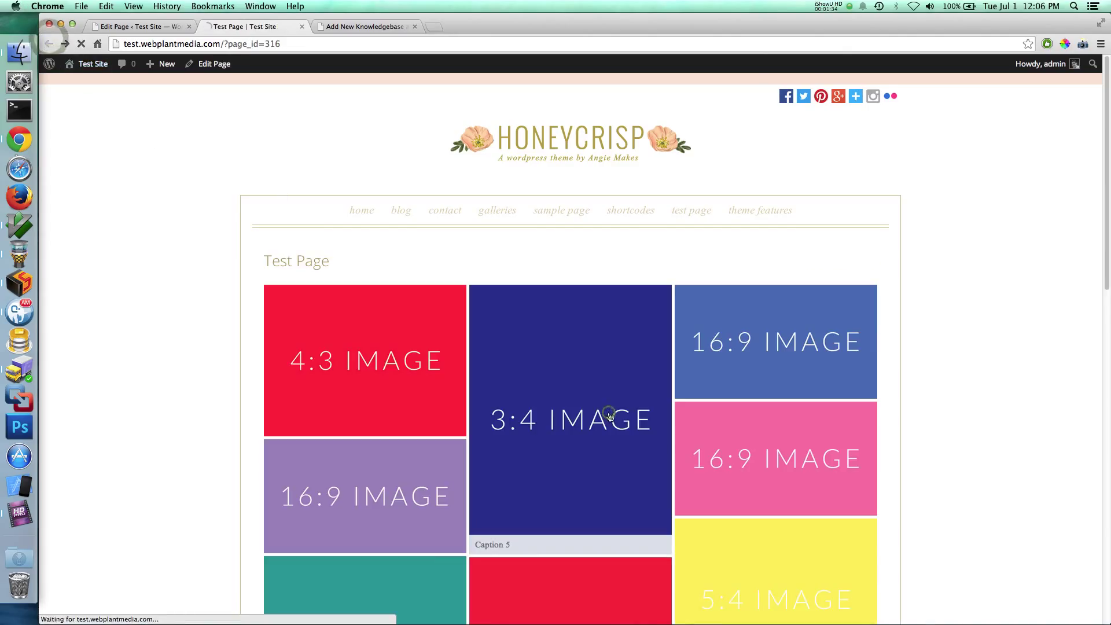
pyautogui.scroll(-5, 610, 416)
pyautogui.scroll(5, 609, 417)
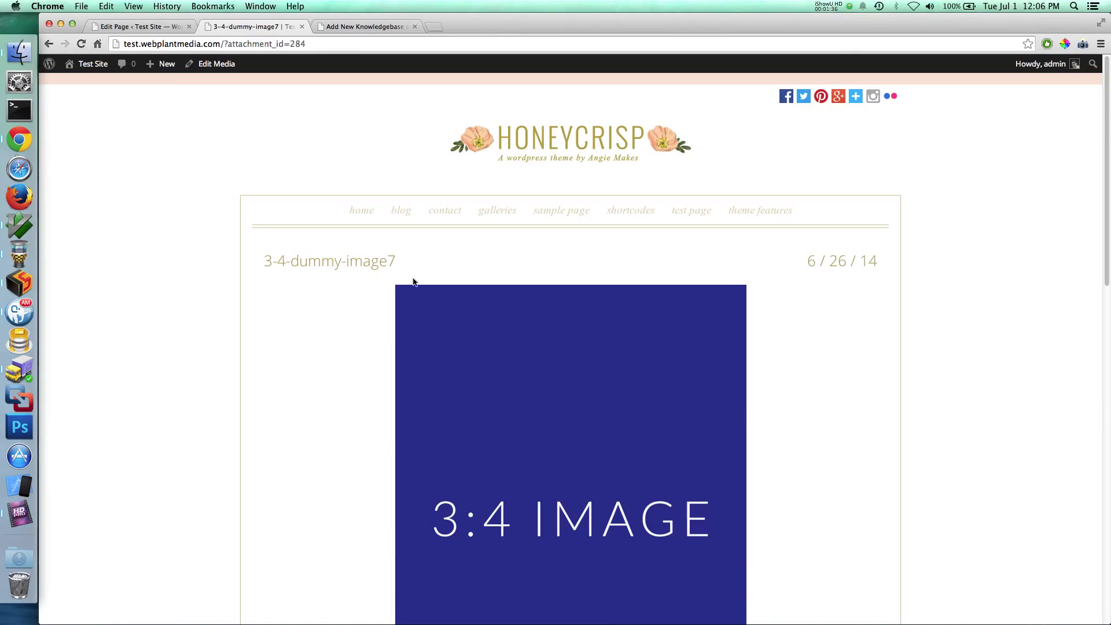
pyautogui.click(49, 44)
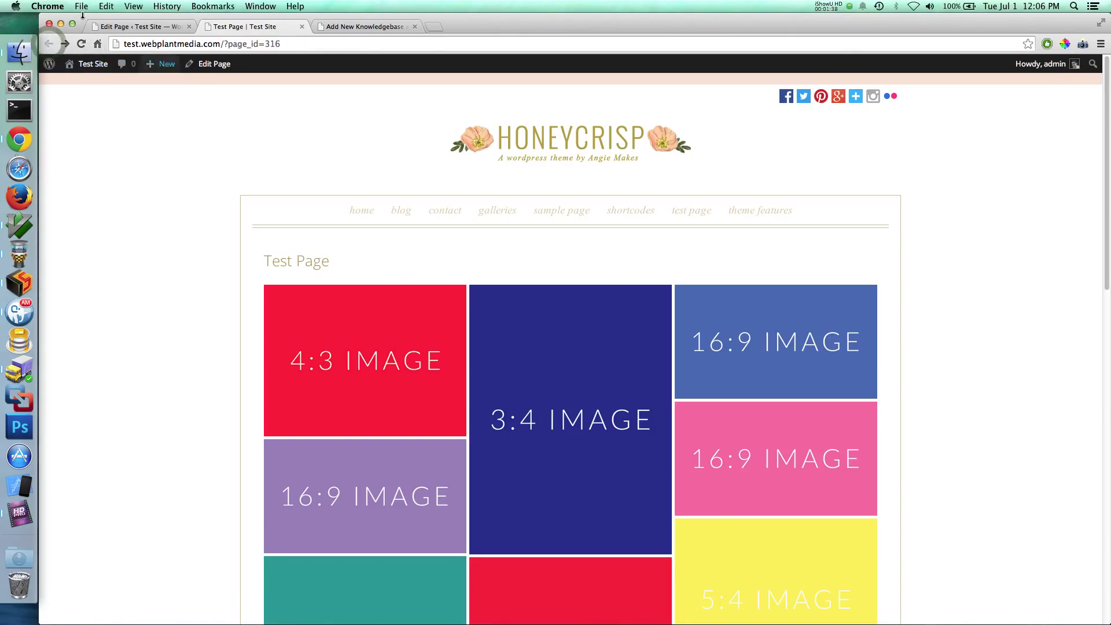
# - Reopen the gallery's settings in the page editor and set Link To to Media File
pyautogui.click(121, 27)
pyautogui.click(401, 243)
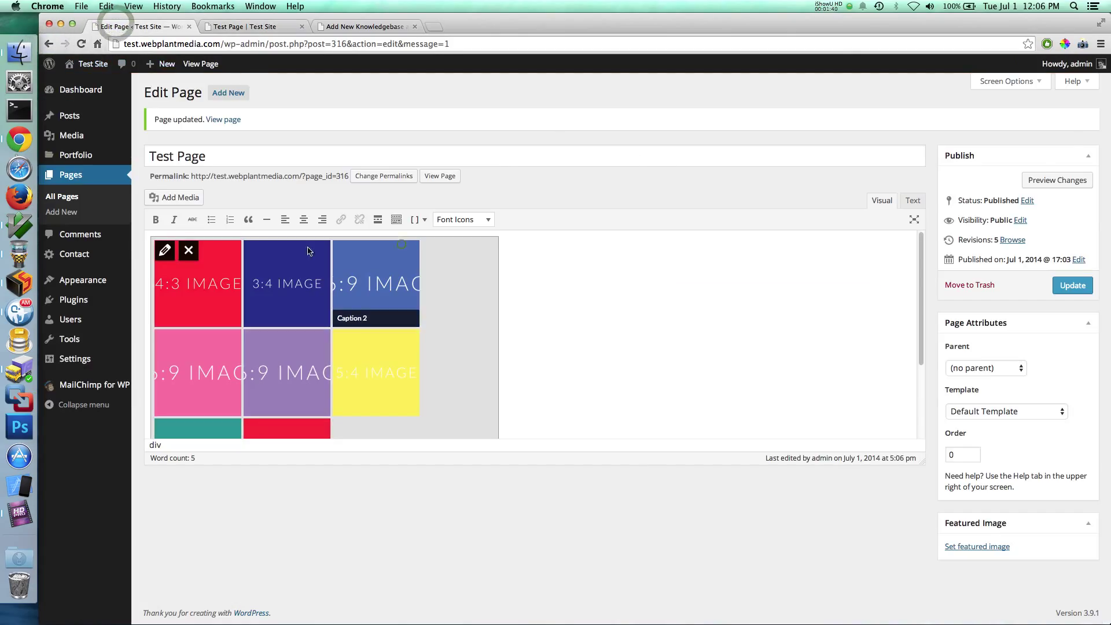
pyautogui.click(166, 247)
pyautogui.click(985, 143)
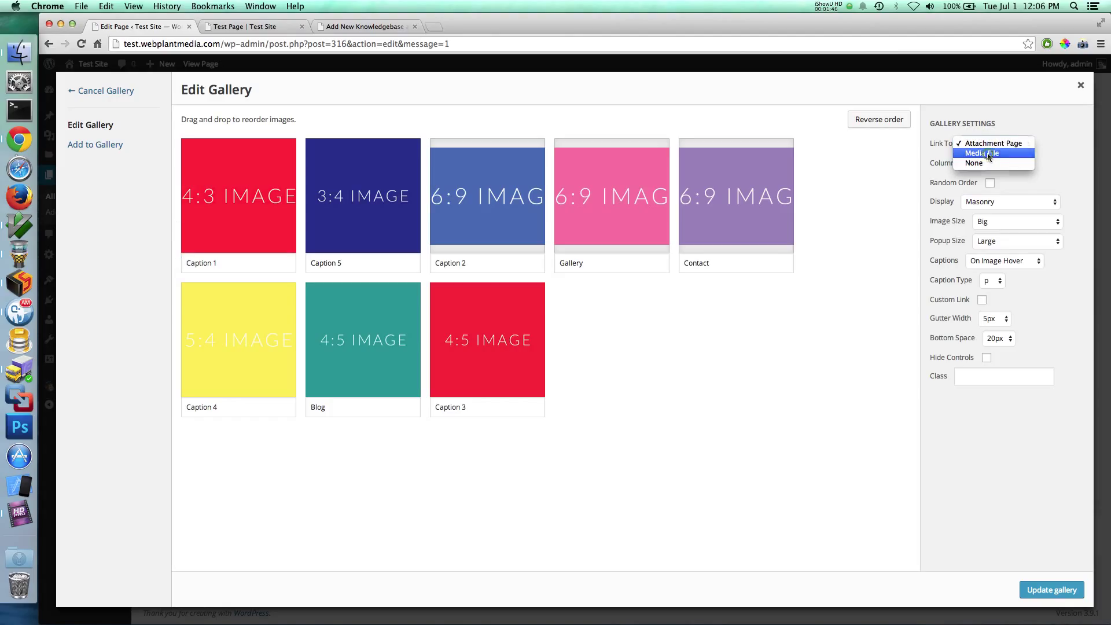
pyautogui.click(989, 154)
# - Set the gallery to 9 columns with the Small image size, and update the gallery and the page
pyautogui.click(1007, 221)
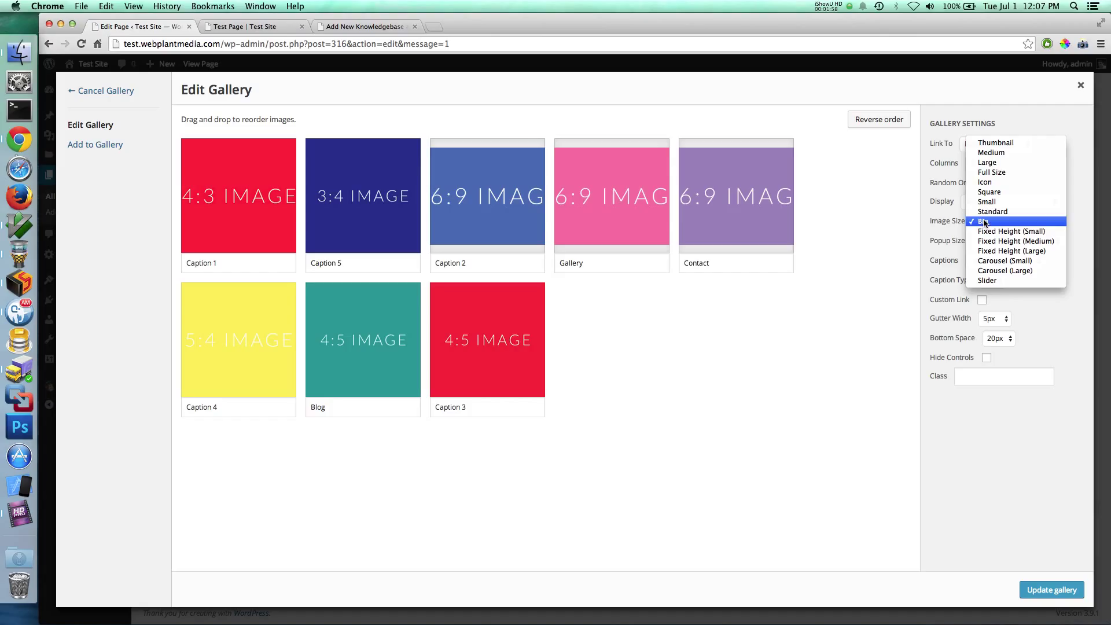
pyautogui.click(945, 220)
pyautogui.click(980, 166)
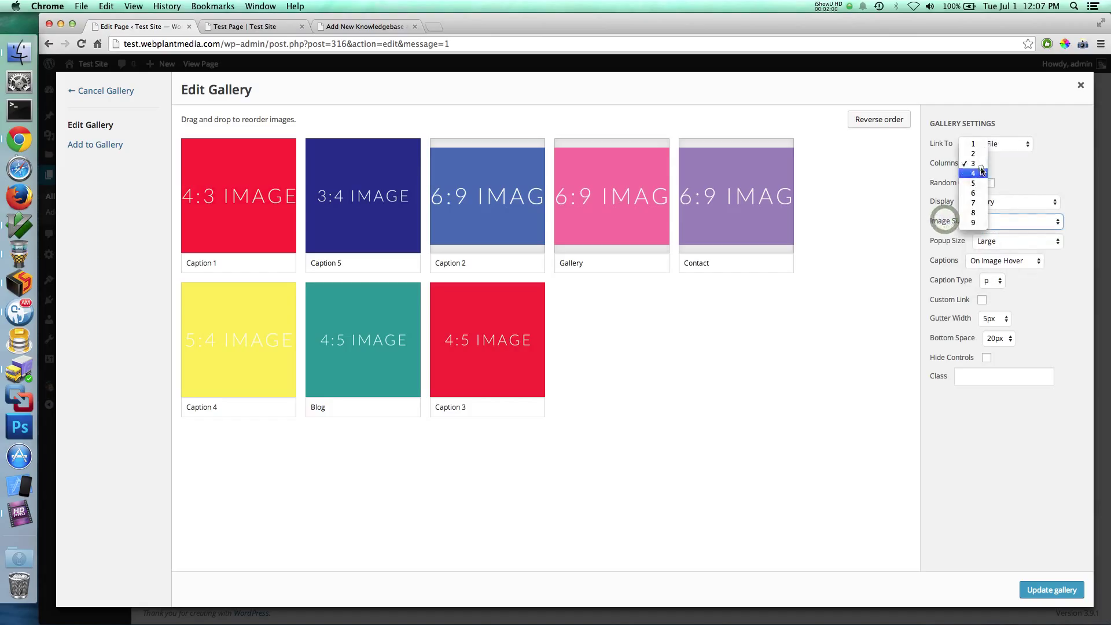
pyautogui.click(975, 222)
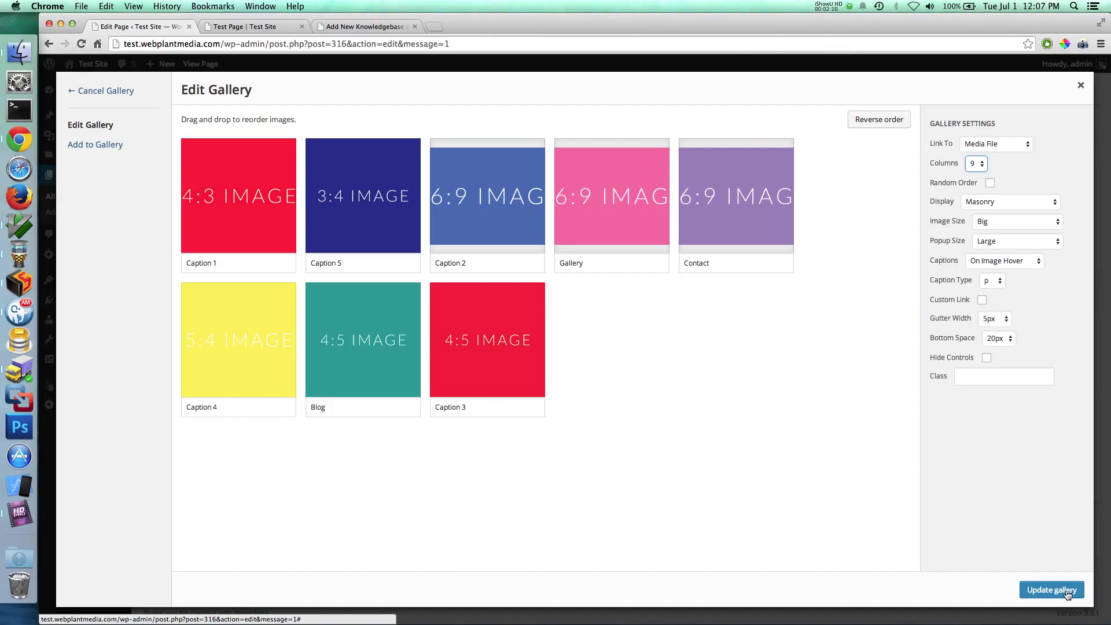
pyautogui.click(995, 222)
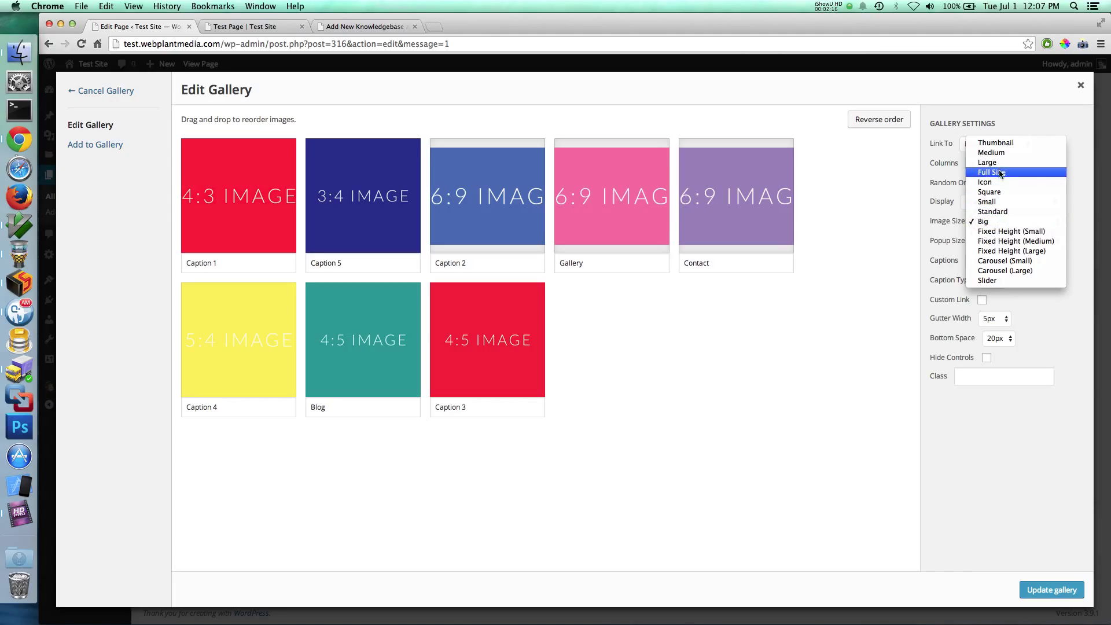
pyautogui.click(996, 201)
pyautogui.click(1052, 590)
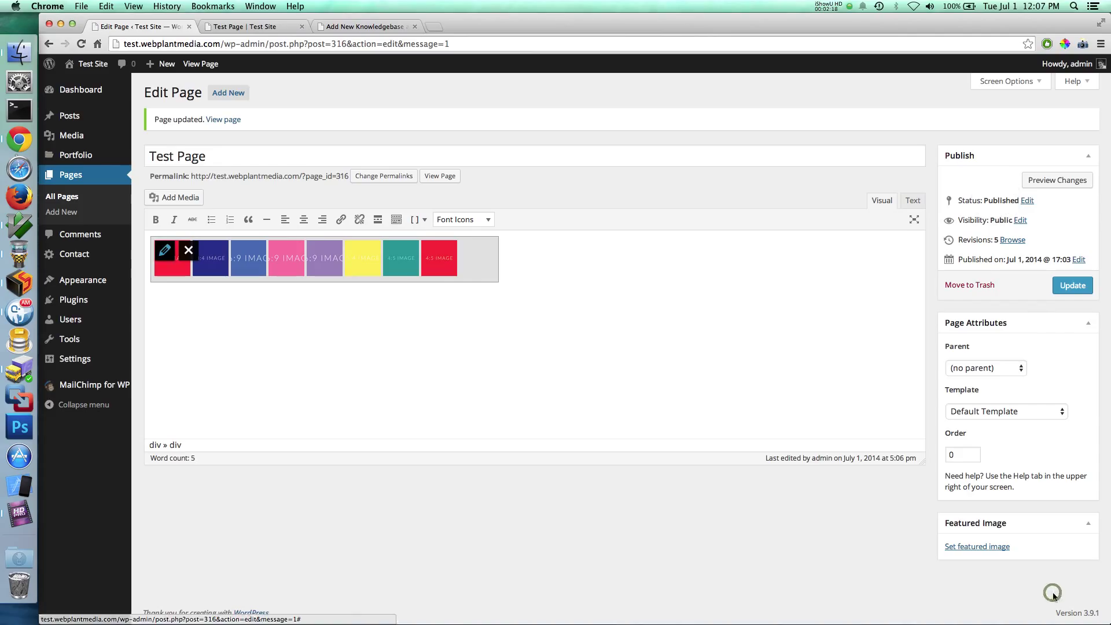
pyautogui.click(1072, 286)
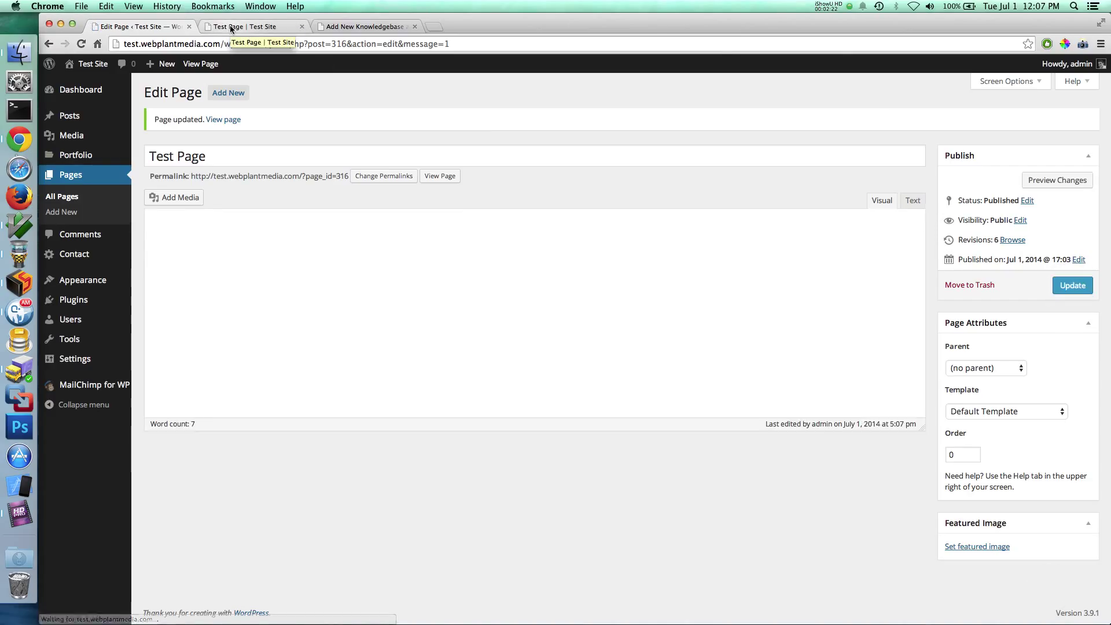
# - Reload the live Test Page to check the gallery's column layout and return to the page editor
pyautogui.click(230, 28)
pyautogui.press('super+r')
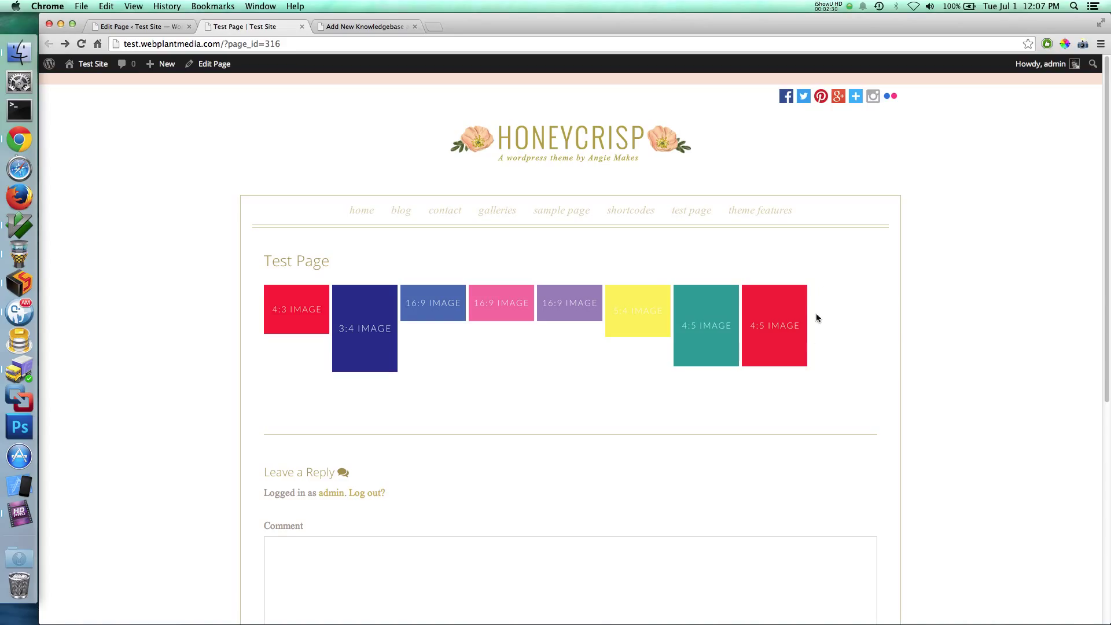
pyautogui.click(144, 27)
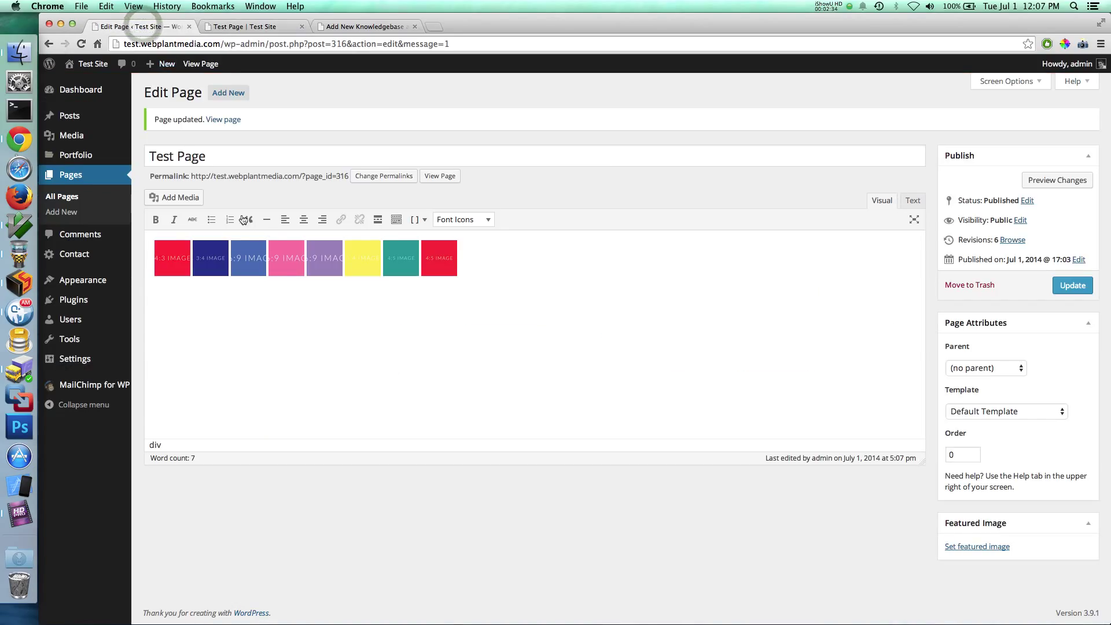
# - Reopen the gallery's settings and examine the available Popup Size options
pyautogui.click(289, 259)
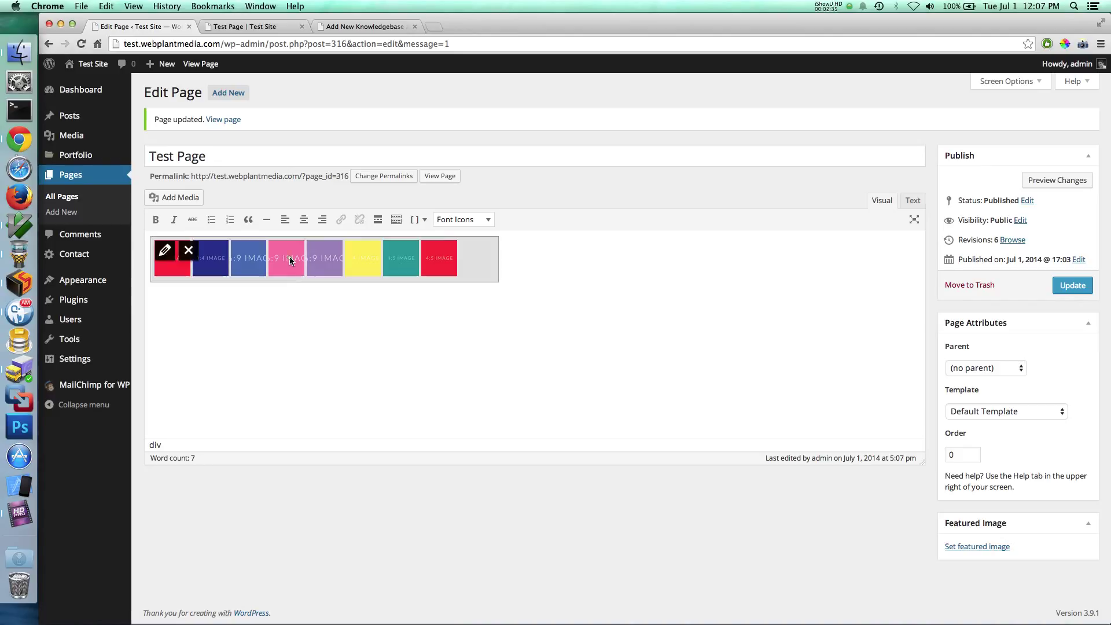
pyautogui.click(165, 250)
pyautogui.click(998, 237)
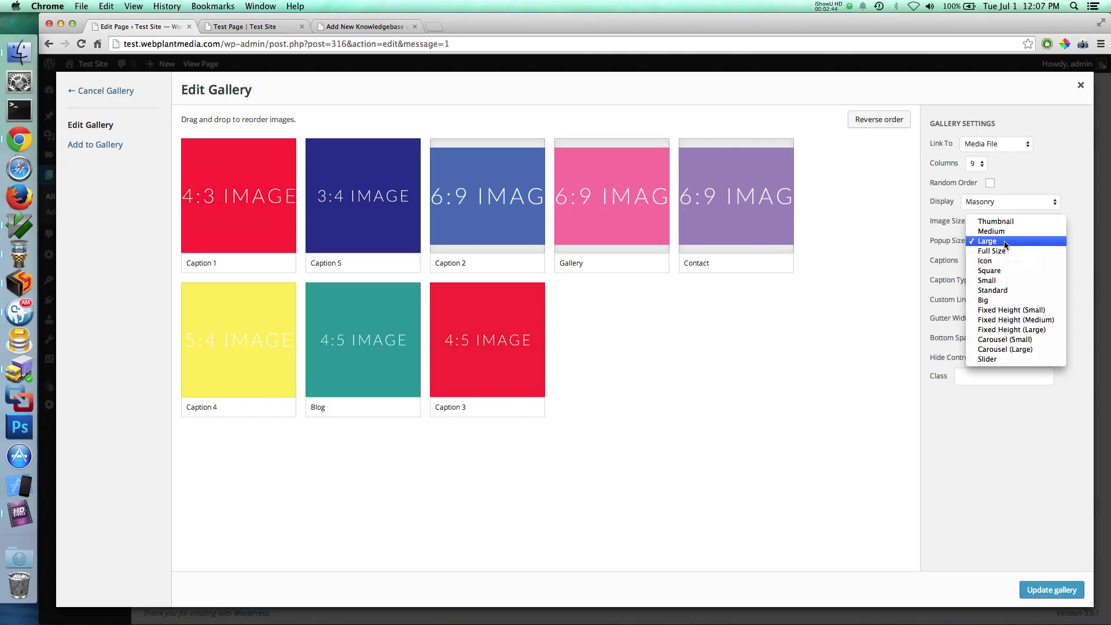
pyautogui.click(995, 302)
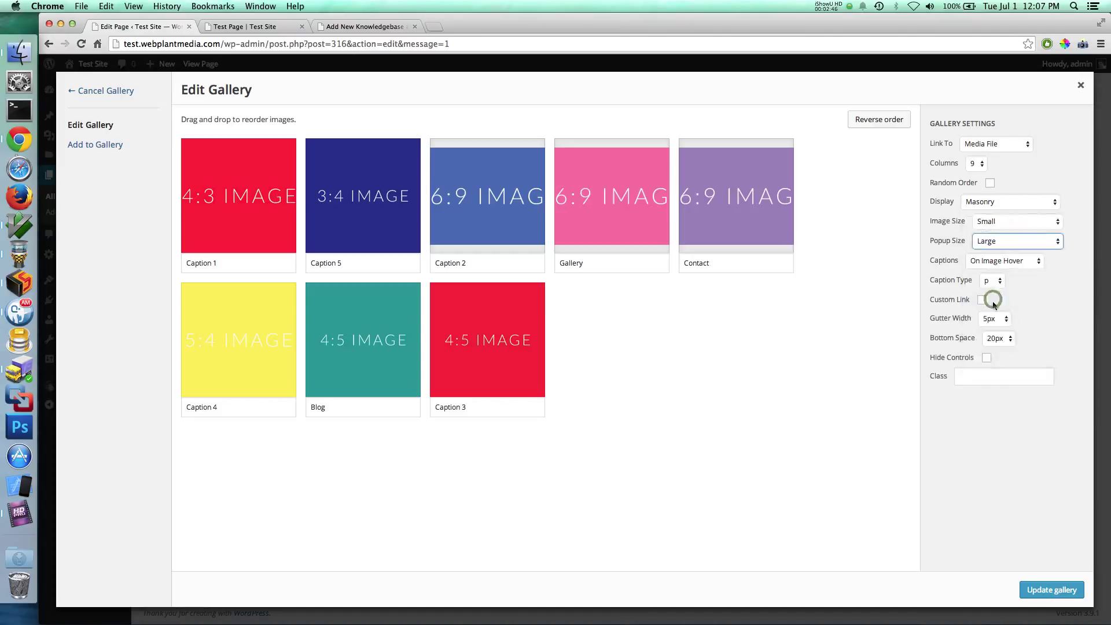
# - Set the gallery to 4 columns with the Big image size, and update the gallery and the page
pyautogui.click(1046, 590)
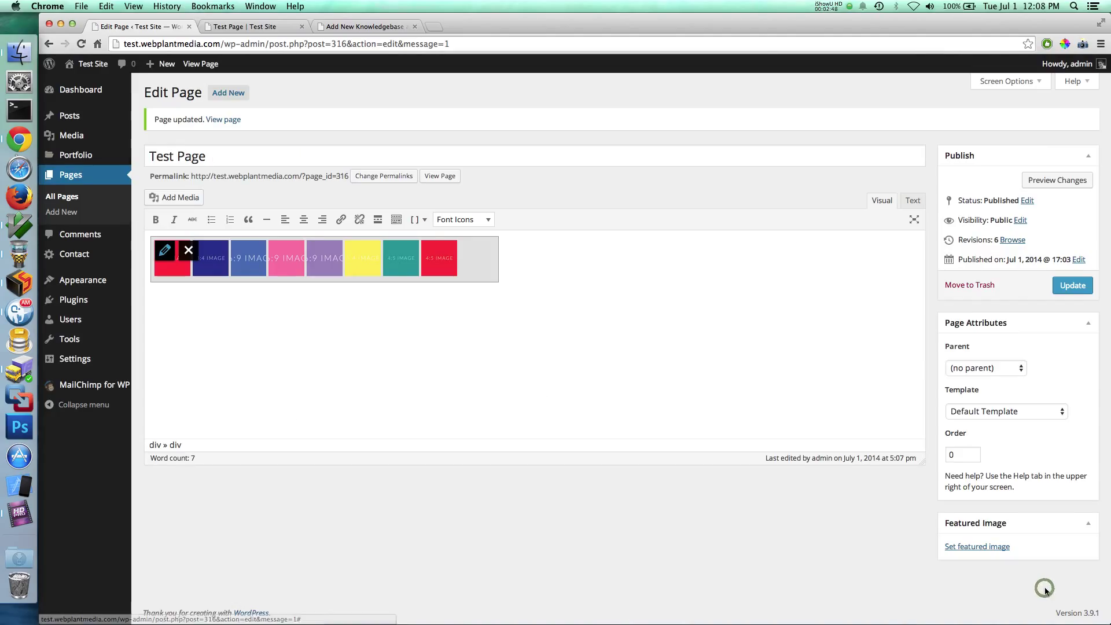
pyautogui.click(170, 251)
pyautogui.click(975, 163)
pyautogui.click(978, 114)
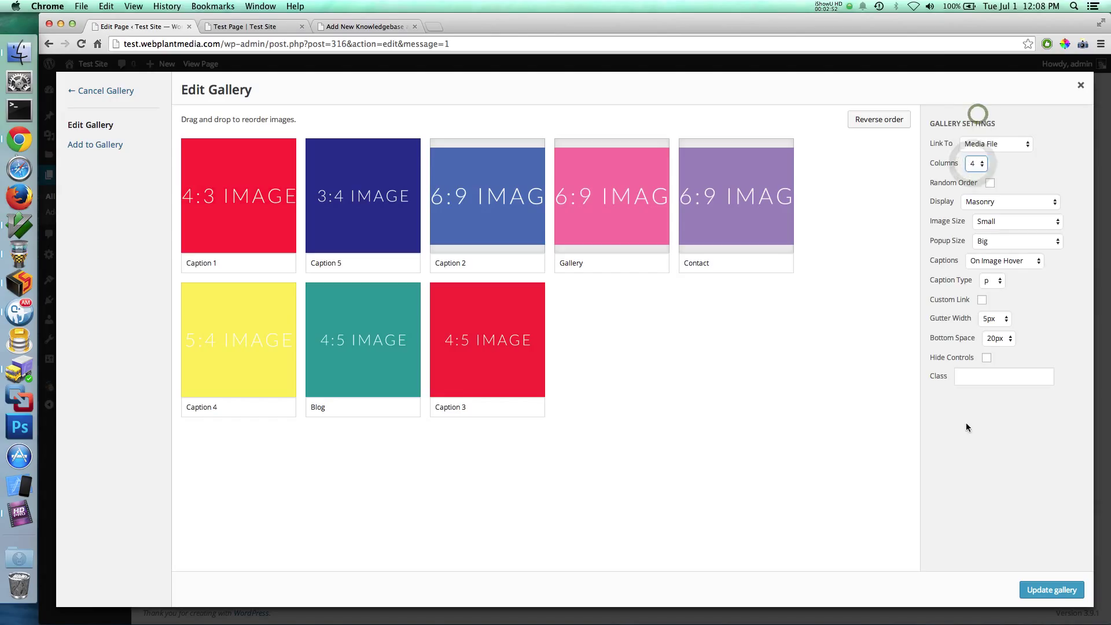
pyautogui.click(1012, 221)
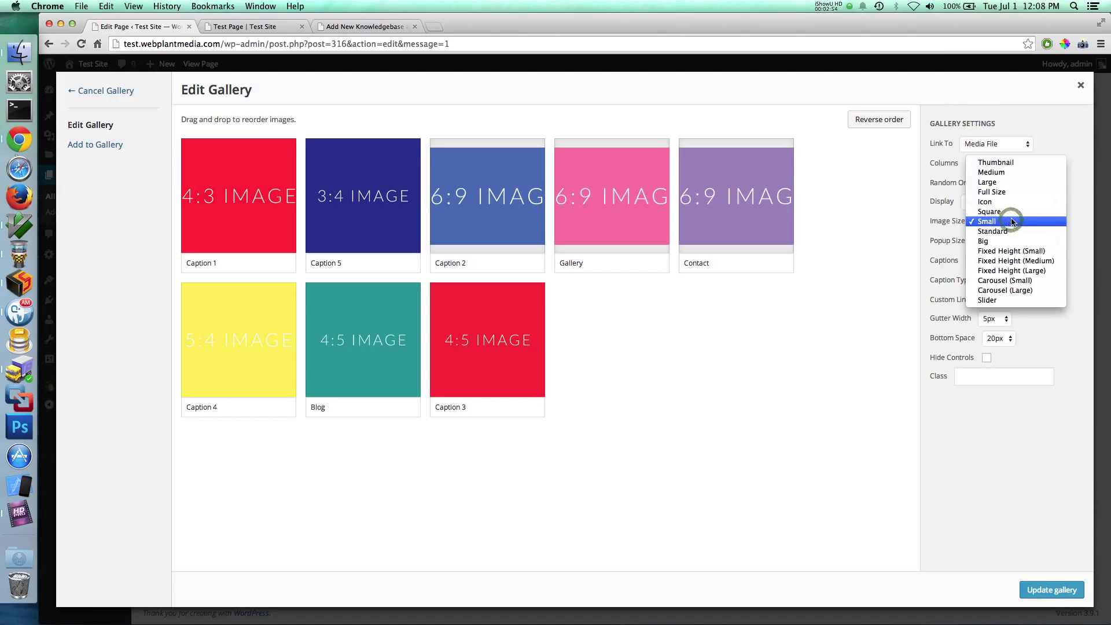
pyautogui.click(1009, 242)
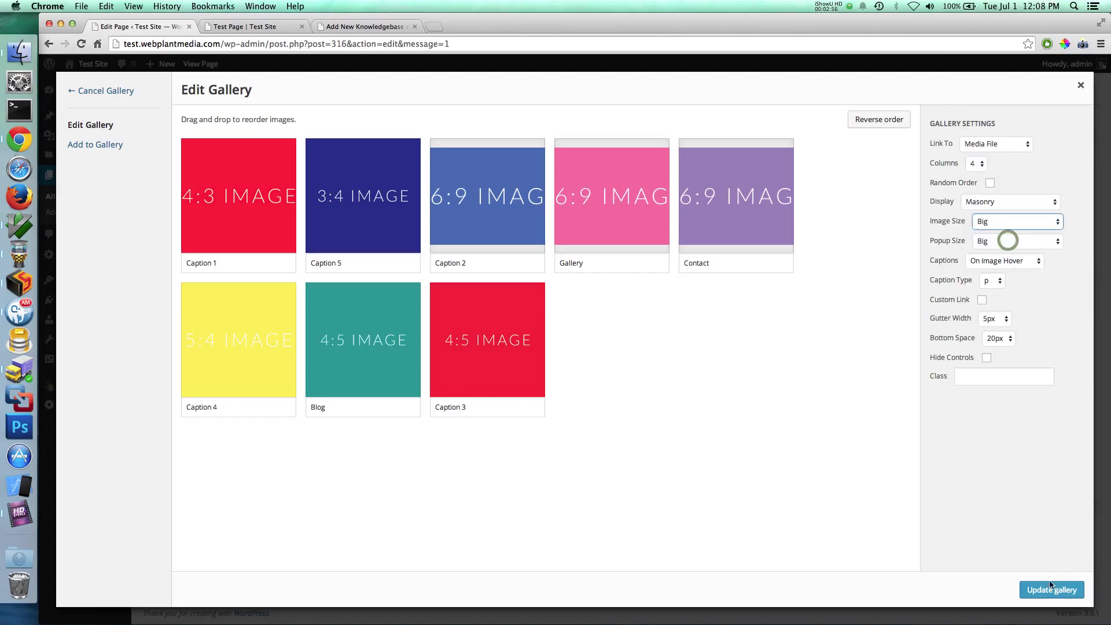
pyautogui.click(1051, 589)
pyautogui.click(1074, 286)
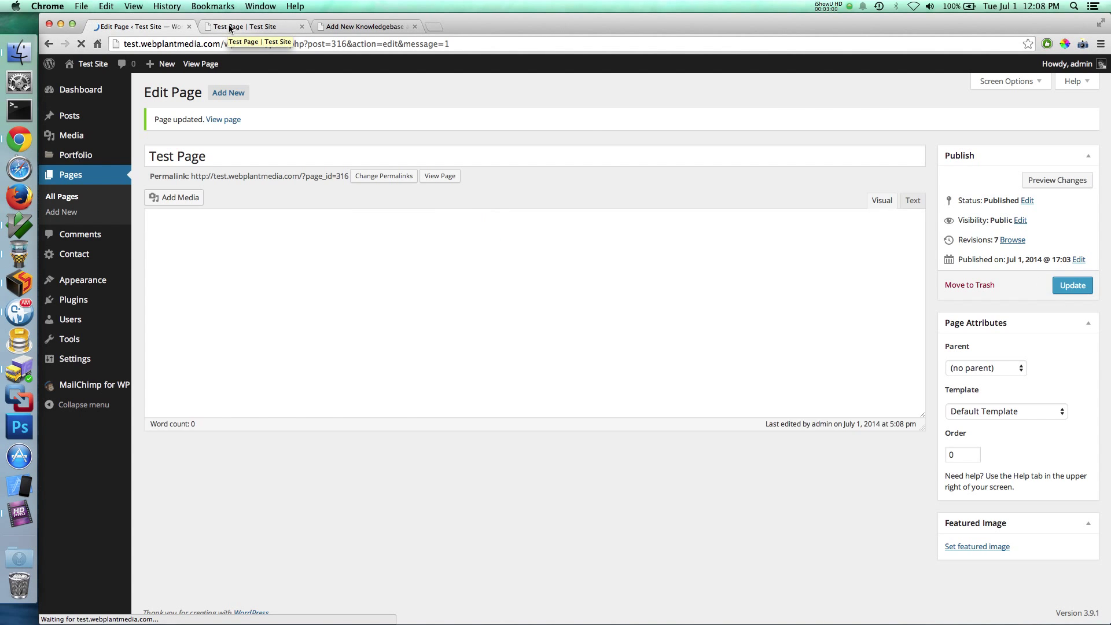
# - Browse through the gallery images in the popup on the live Test Page to check the popup size, and close it
pyautogui.click(228, 26)
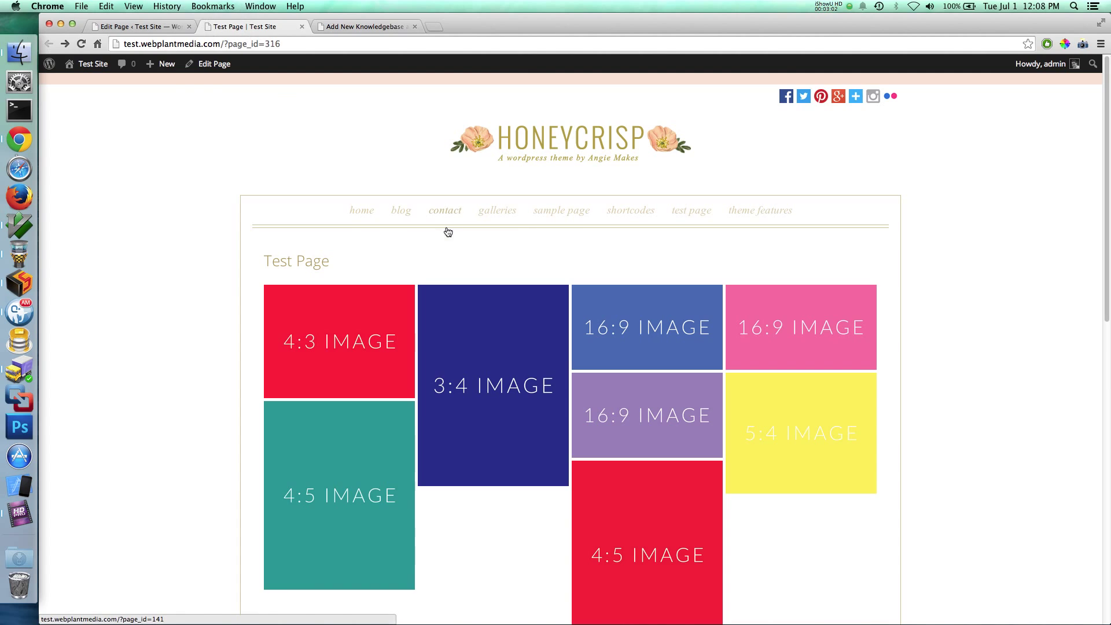
pyautogui.click(373, 267)
pyautogui.click(710, 343)
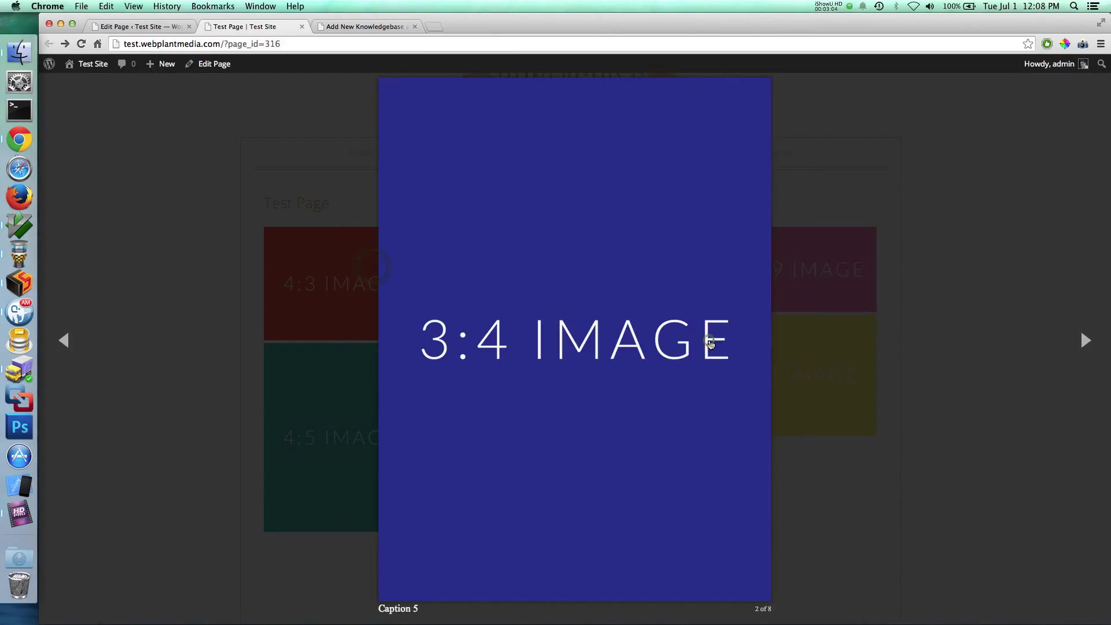
pyautogui.click(683, 335)
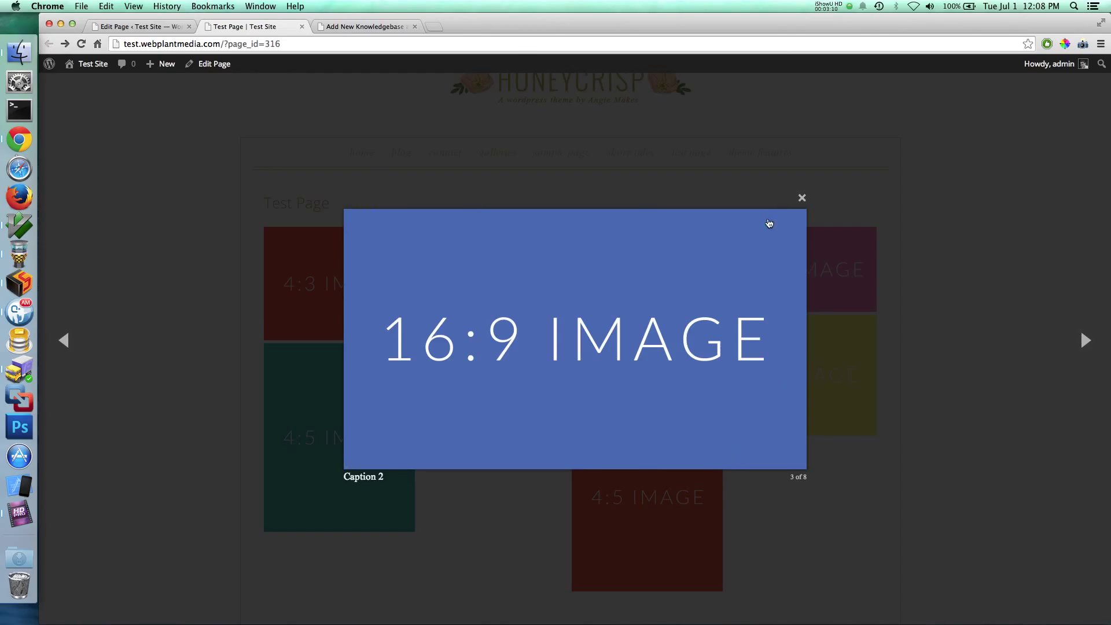
pyautogui.click(641, 350)
pyautogui.click(641, 350)
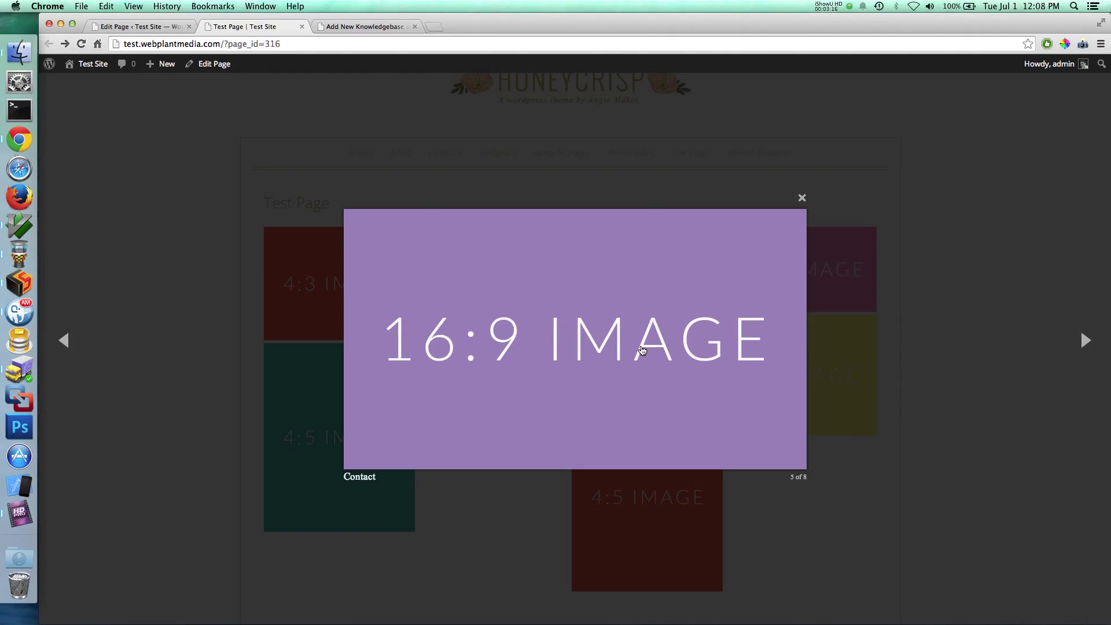
pyautogui.click(287, 191)
# - Return to the page editor, set the gallery's Captions to Show On Image, and update the gallery and the page
pyautogui.click(129, 26)
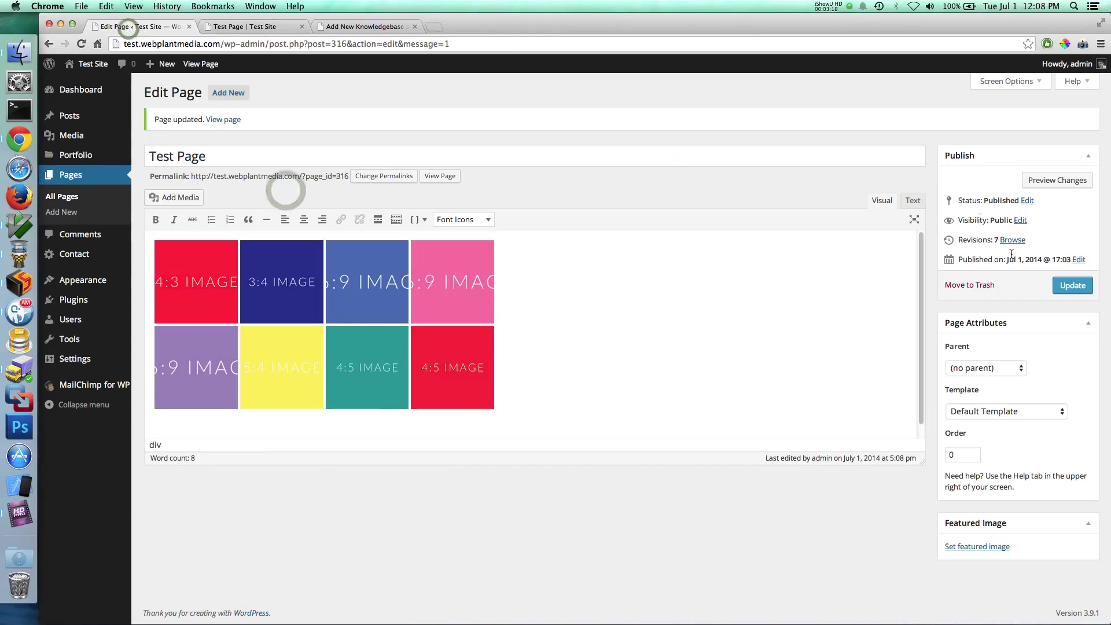
pyautogui.click(285, 272)
pyautogui.click(166, 248)
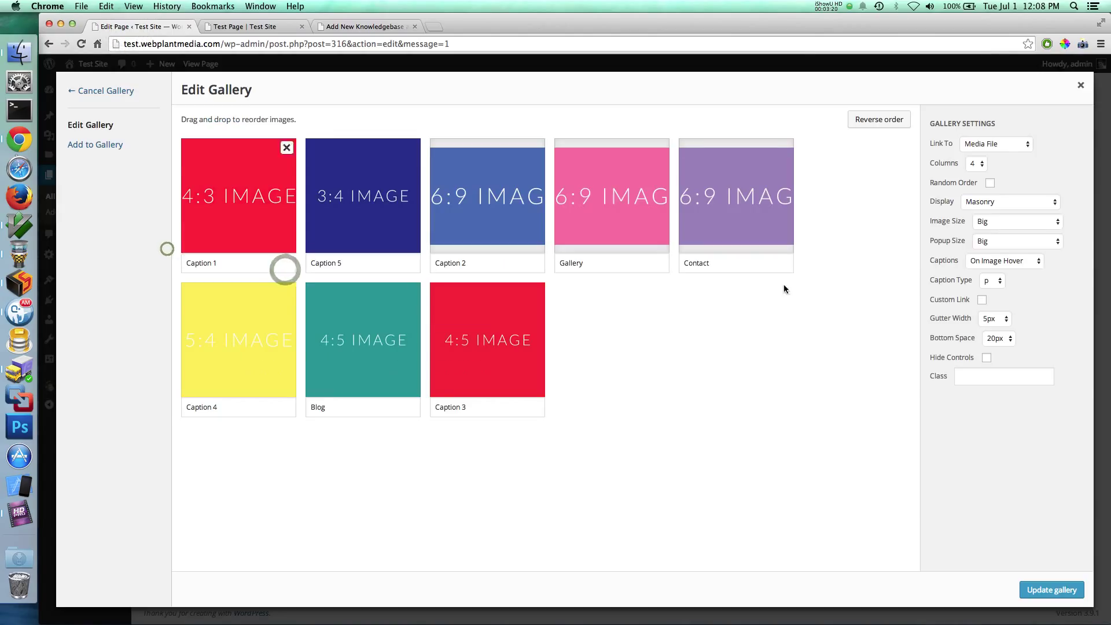
pyautogui.click(1019, 263)
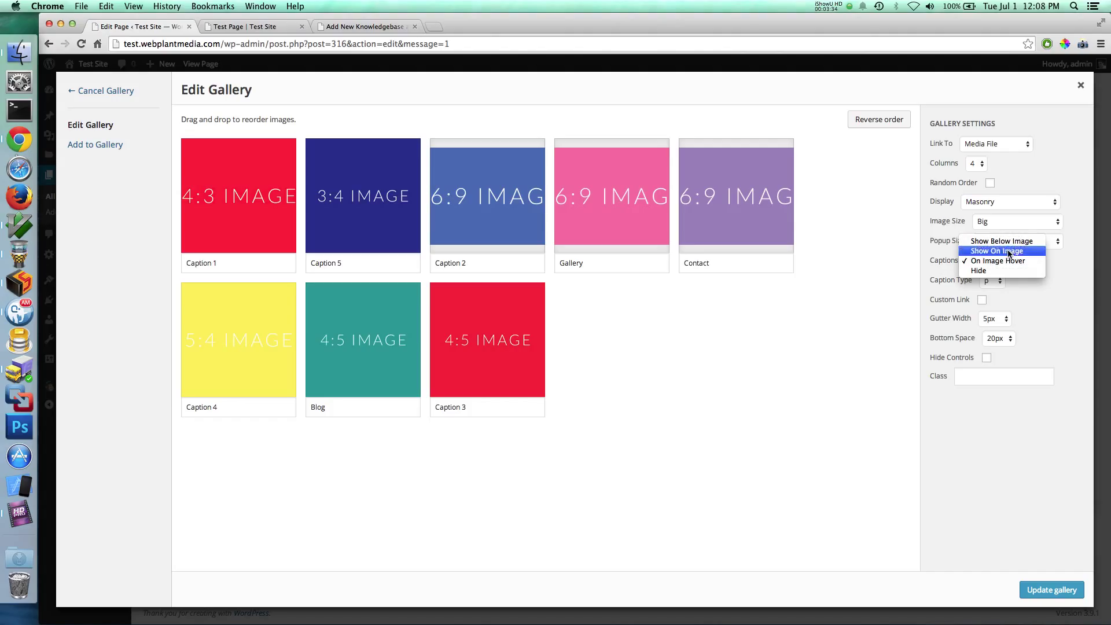
pyautogui.click(1010, 253)
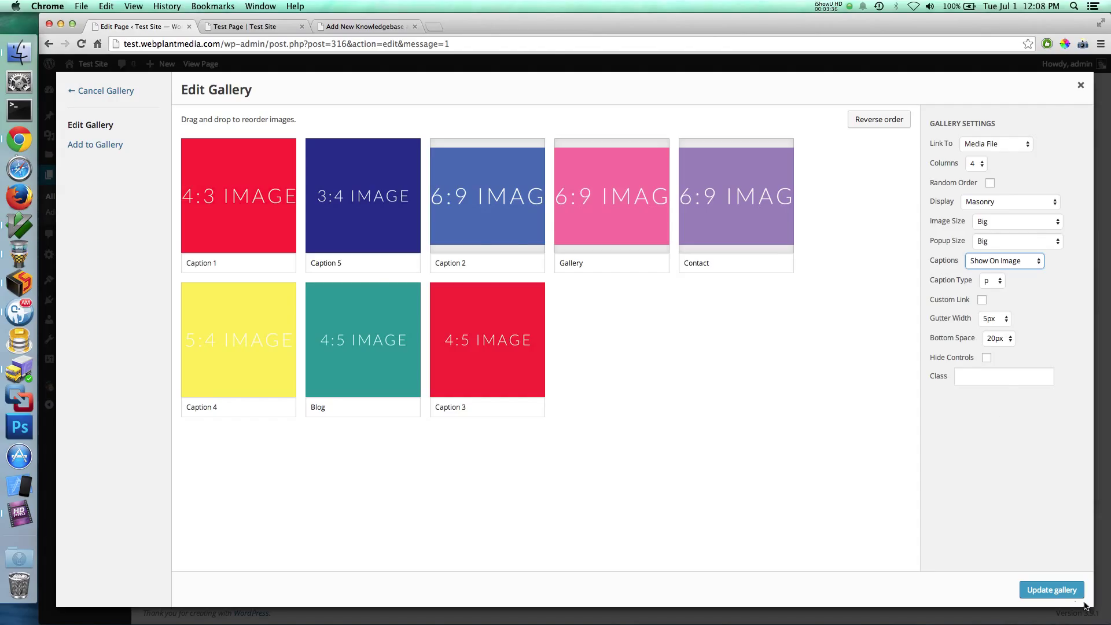
pyautogui.click(1068, 590)
pyautogui.click(1072, 286)
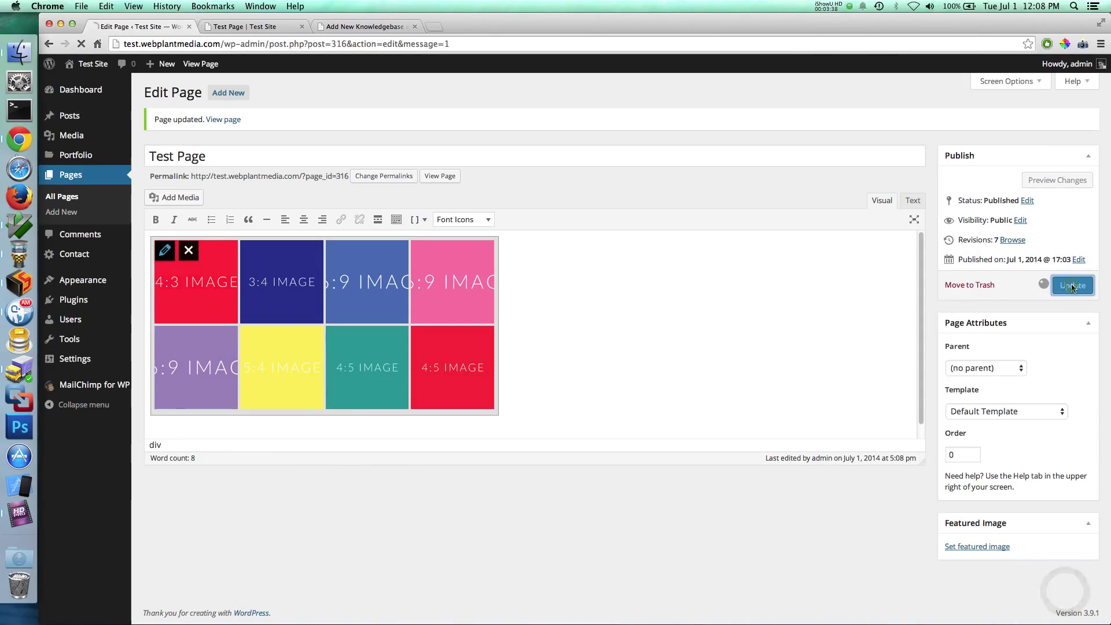
# - Check the hover captions on the live Test Page, and reload it to compare the captions on the images
pyautogui.click(236, 26)
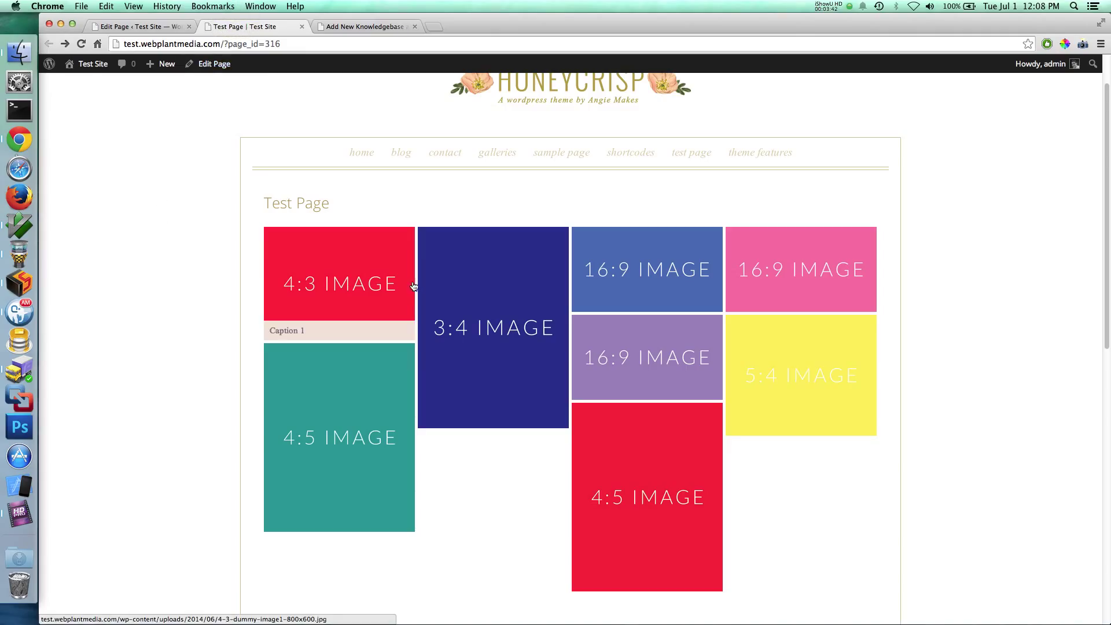
pyautogui.moveTo(430, 373)
pyautogui.moveTo(775, 395)
pyautogui.moveTo(649, 266)
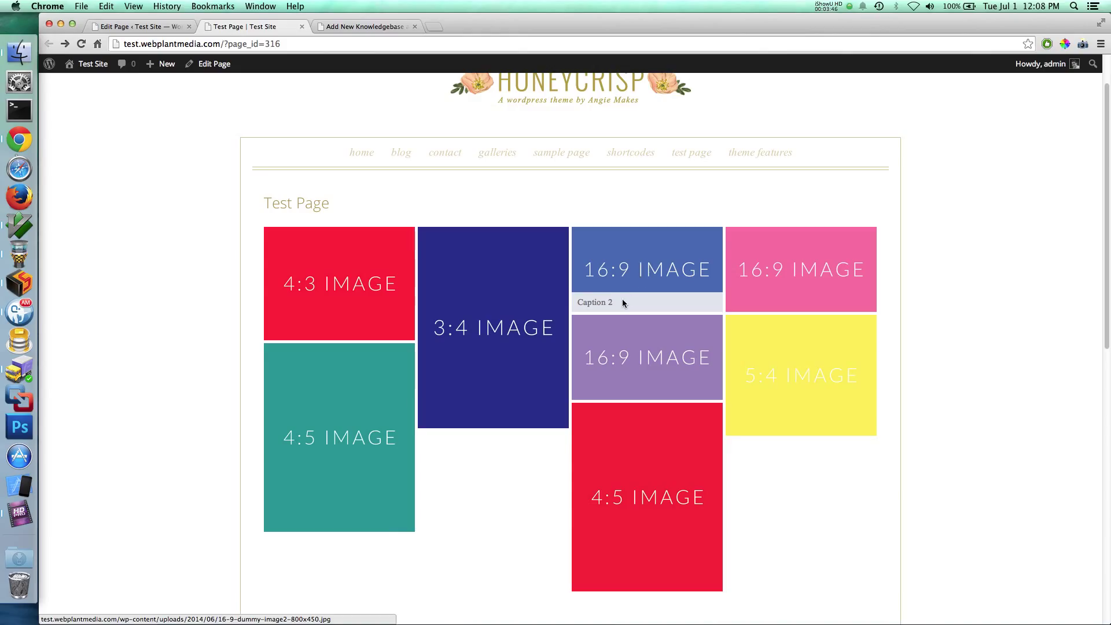
pyautogui.press('super+r')
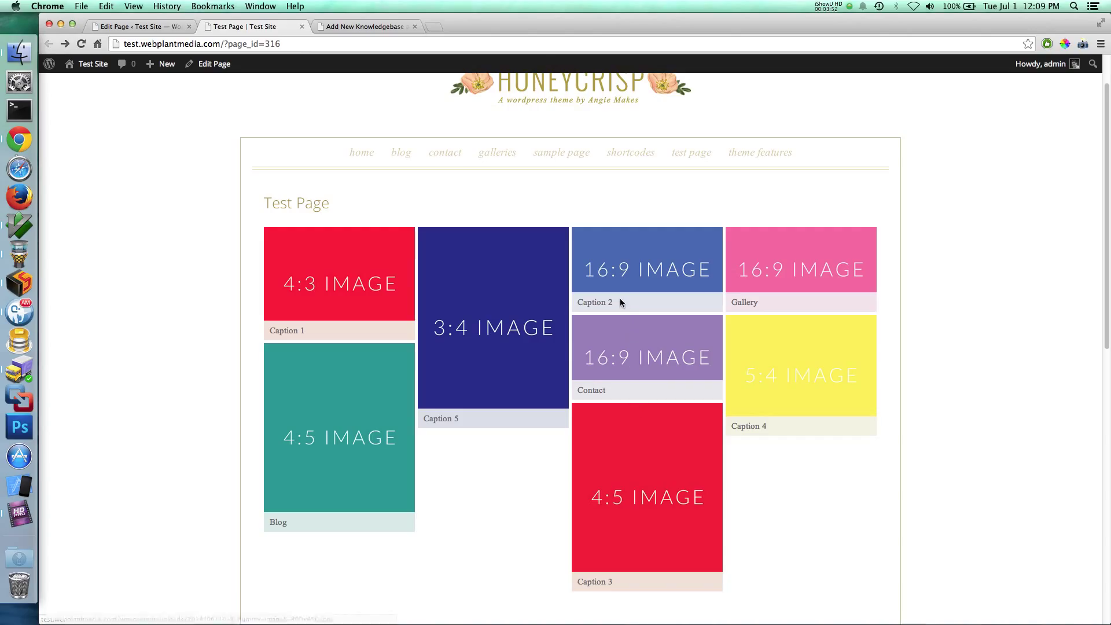
# - Set the gallery's Captions to Show Below Image with Caption Type h3, and update the gallery and the page
pyautogui.click(117, 26)
pyautogui.click(242, 275)
pyautogui.click(166, 250)
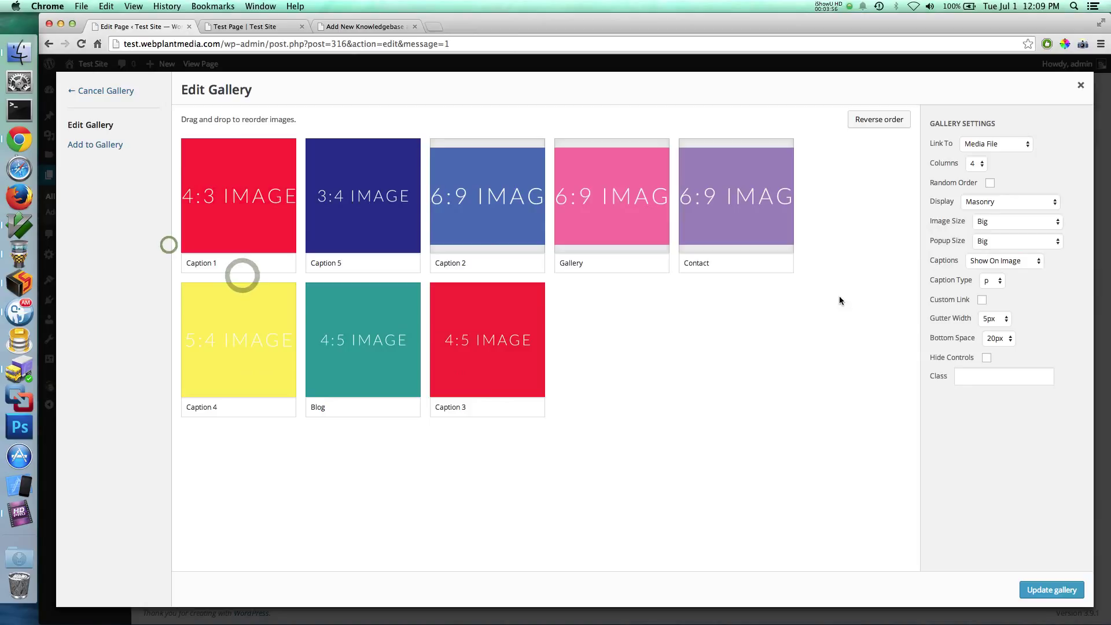
pyautogui.click(1004, 261)
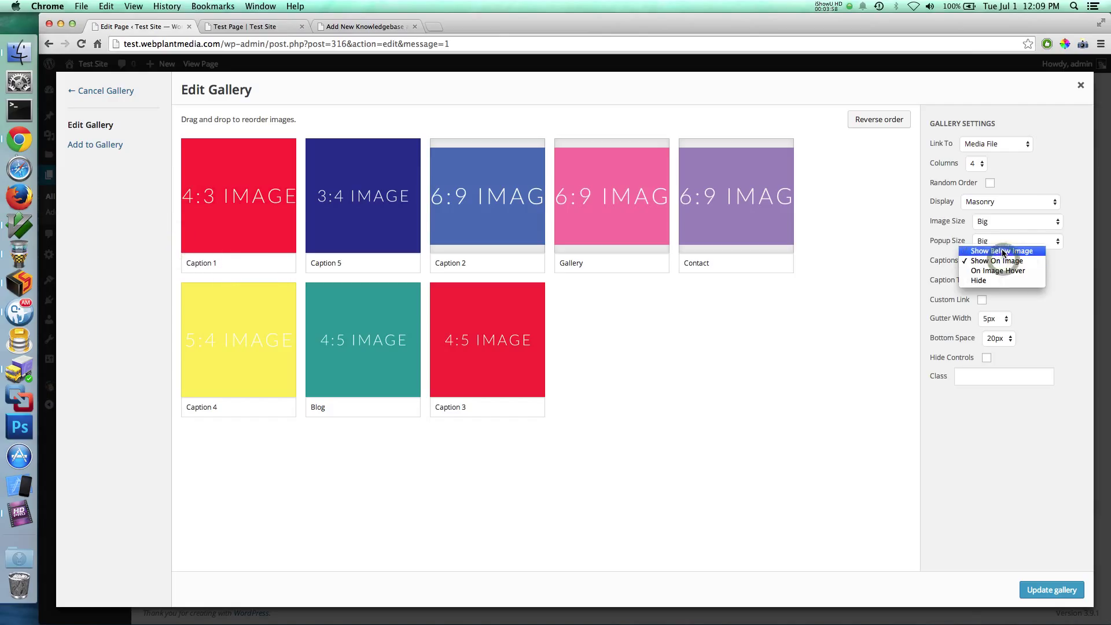
pyautogui.click(1003, 253)
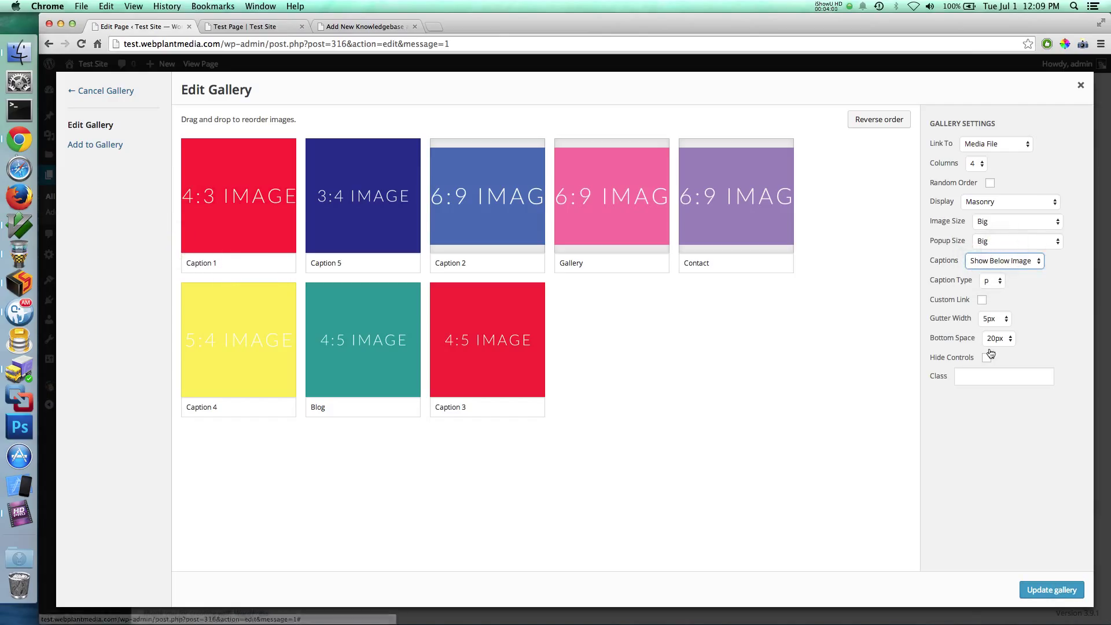
pyautogui.click(994, 282)
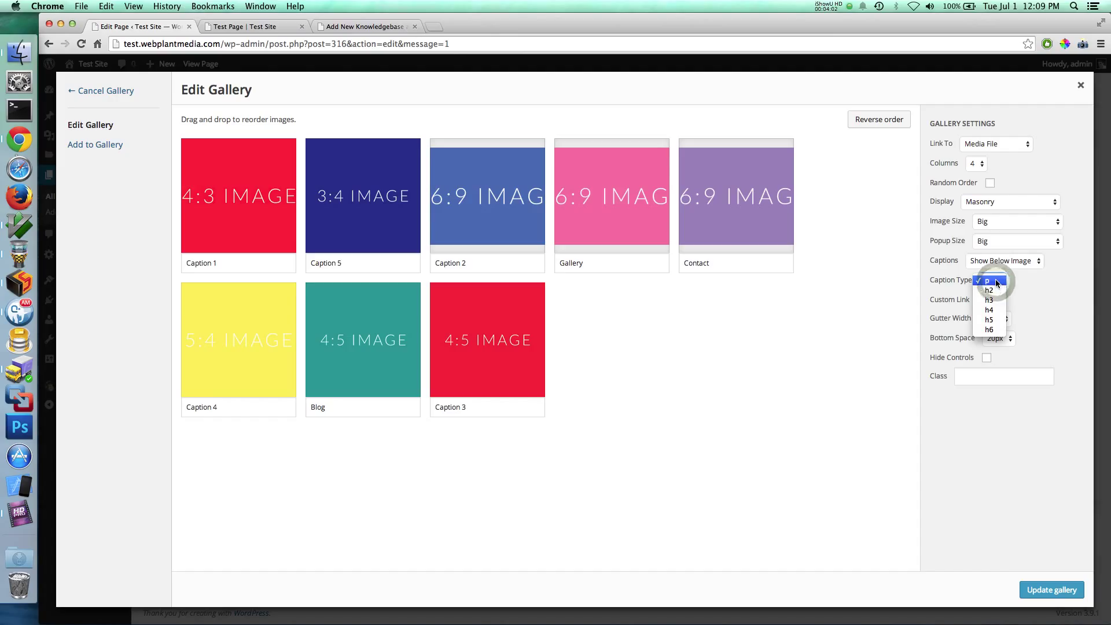
pyautogui.click(993, 301)
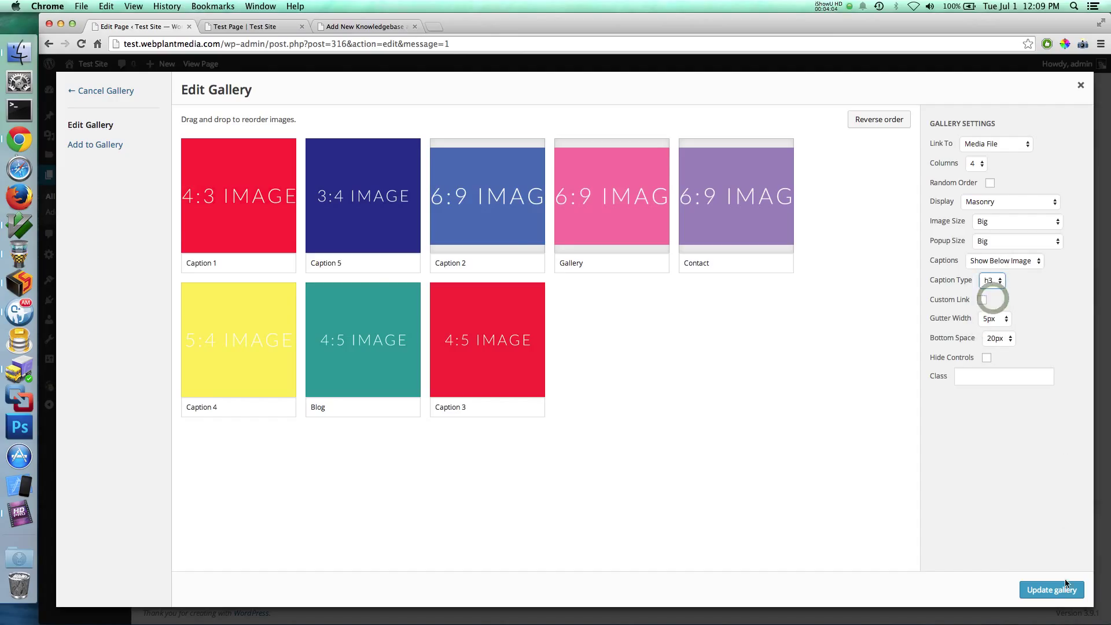
pyautogui.click(1052, 589)
pyautogui.click(1062, 286)
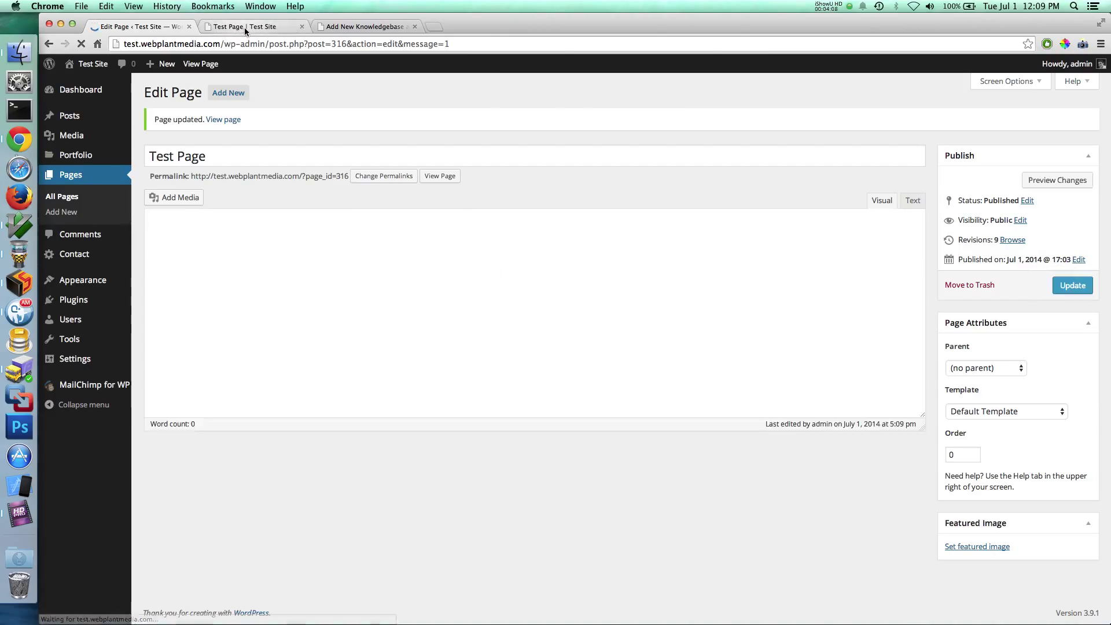
# - Reload the live Test Page and examine the heading-style captions below the gallery images
pyautogui.click(244, 27)
pyautogui.press('super+r')
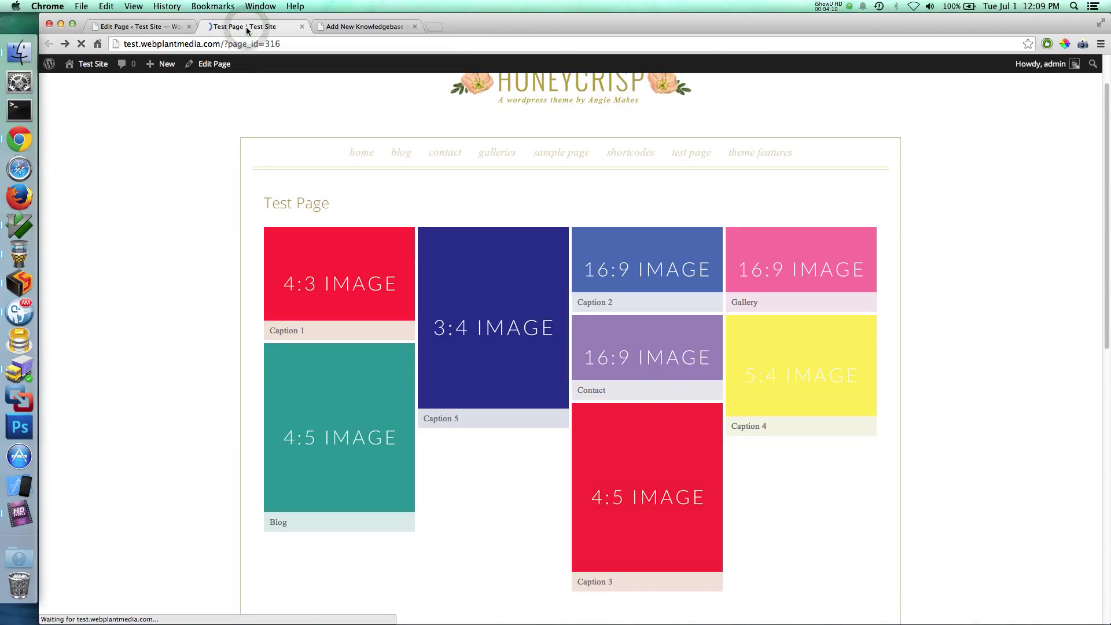
pyautogui.scroll(-1, 306, 232)
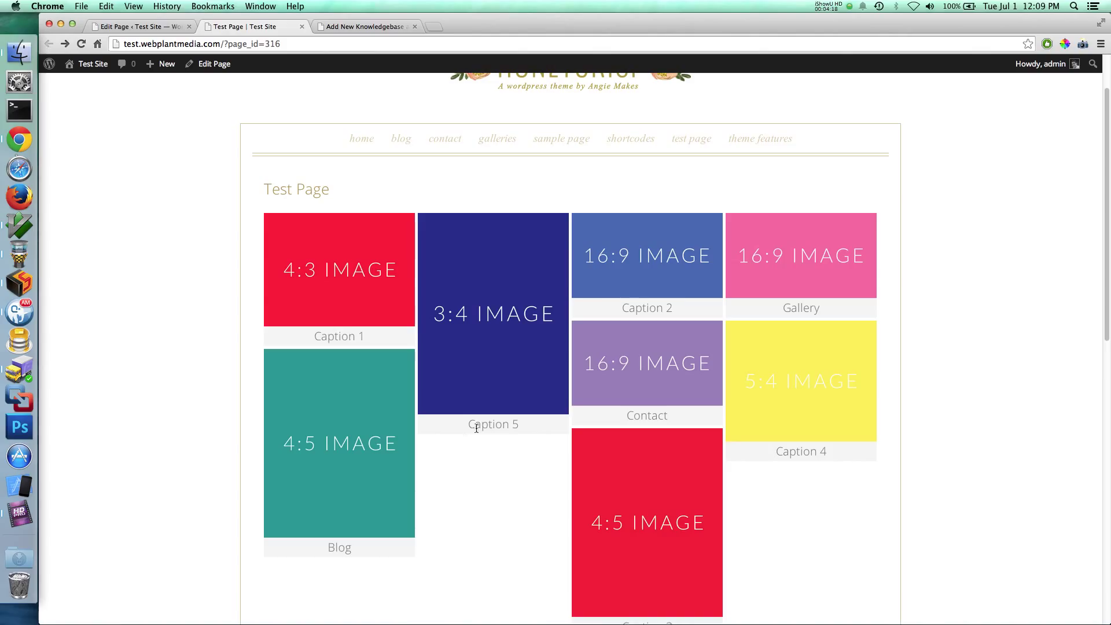
pyautogui.scroll(1, 647, 255)
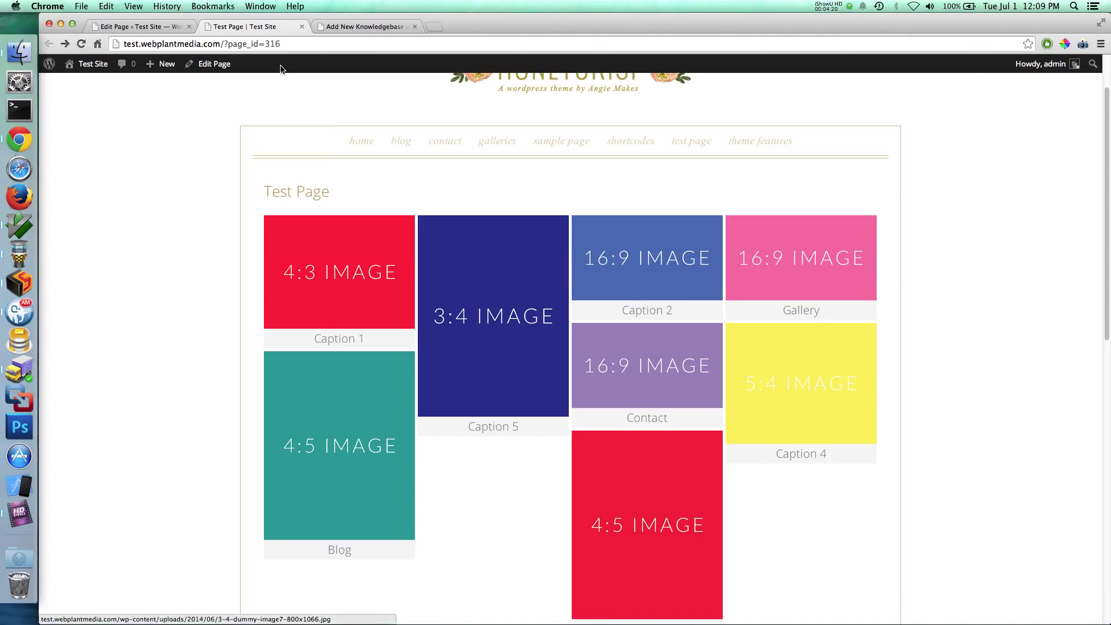
# - Reopen the gallery's settings in the page editor and set Captions to Hide
pyautogui.click(136, 26)
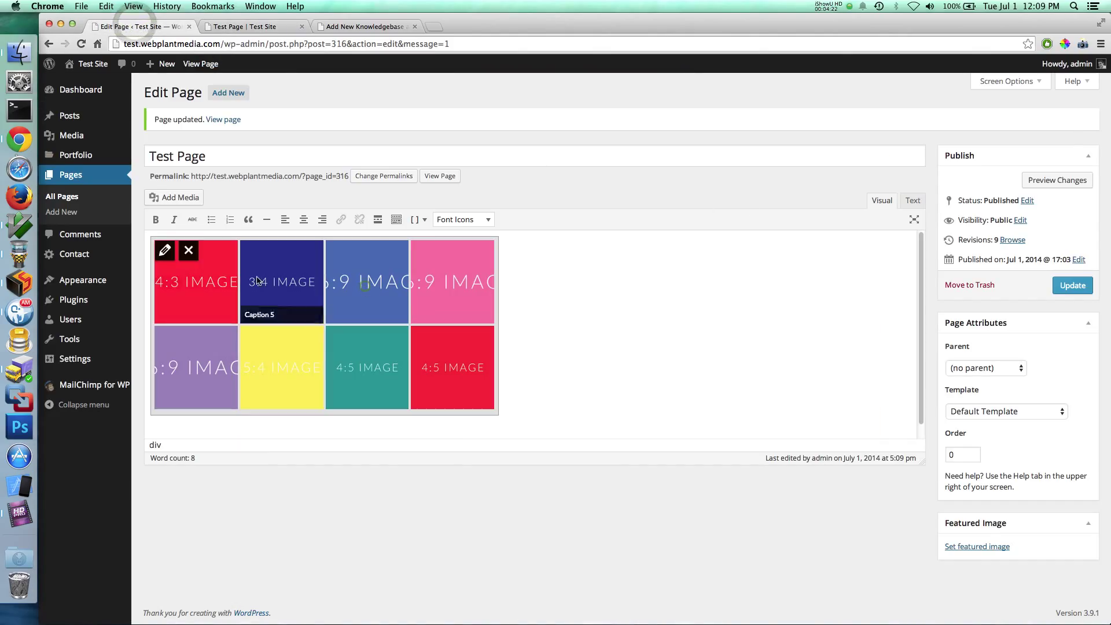
pyautogui.click(164, 249)
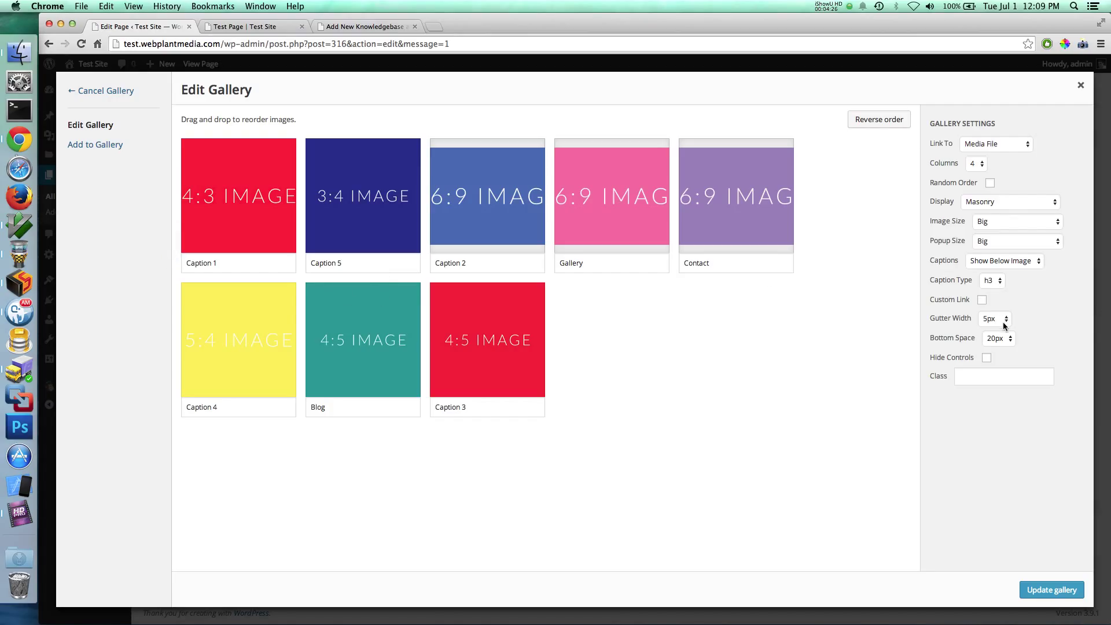
pyautogui.click(1003, 261)
pyautogui.click(1000, 289)
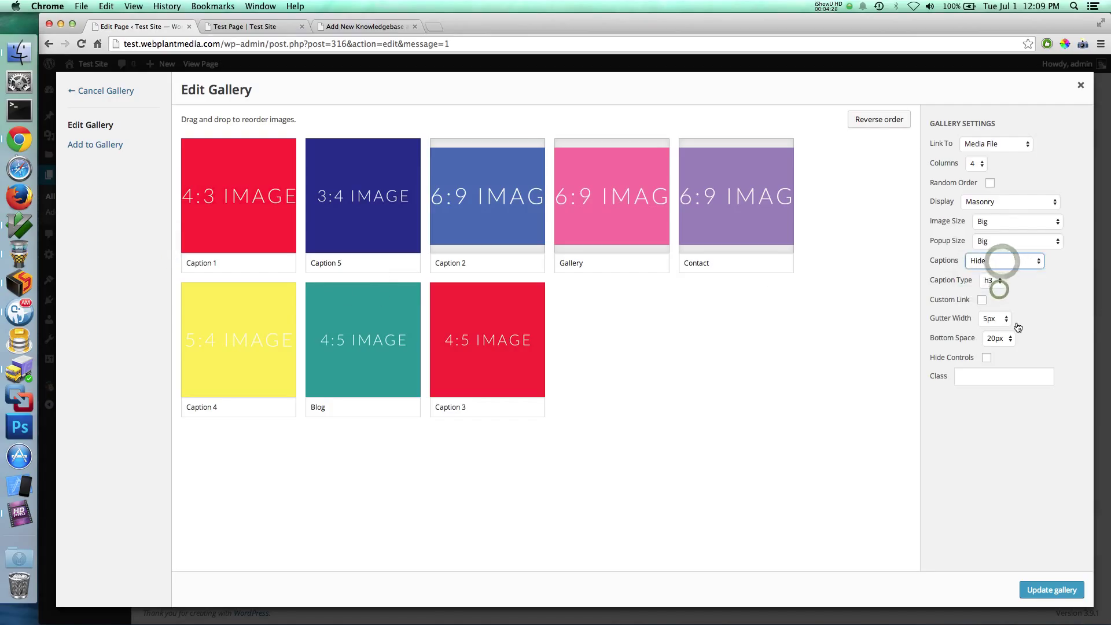
# - Check the image spacing on the live page, set the gallery's Gutter Width to 15px, and update the gallery and the page
pyautogui.click(995, 319)
pyautogui.click(1025, 319)
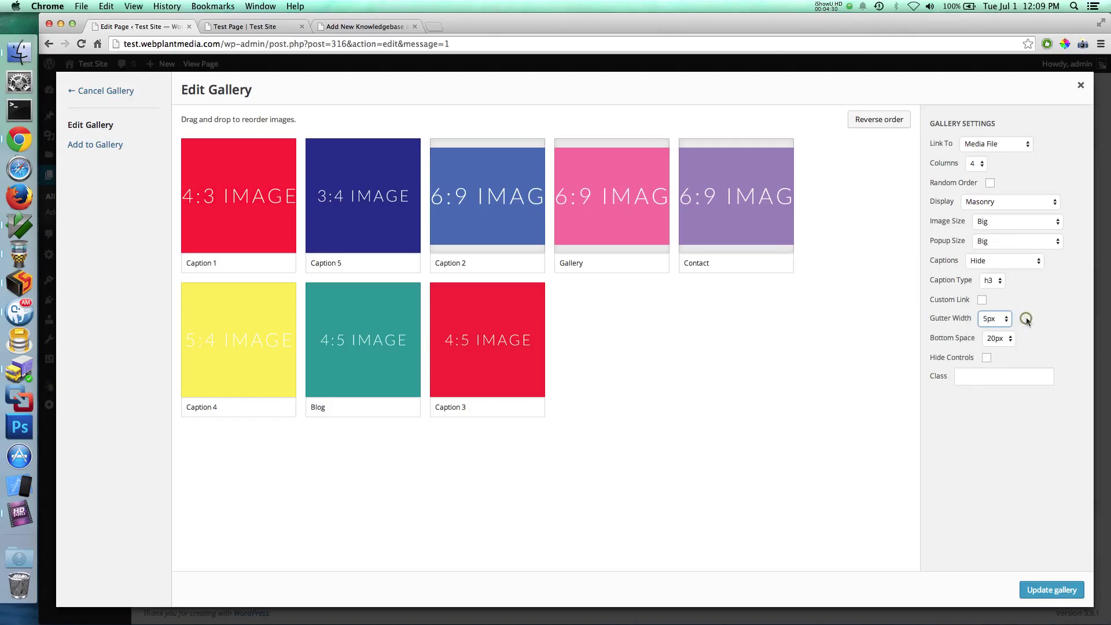
pyautogui.click(272, 26)
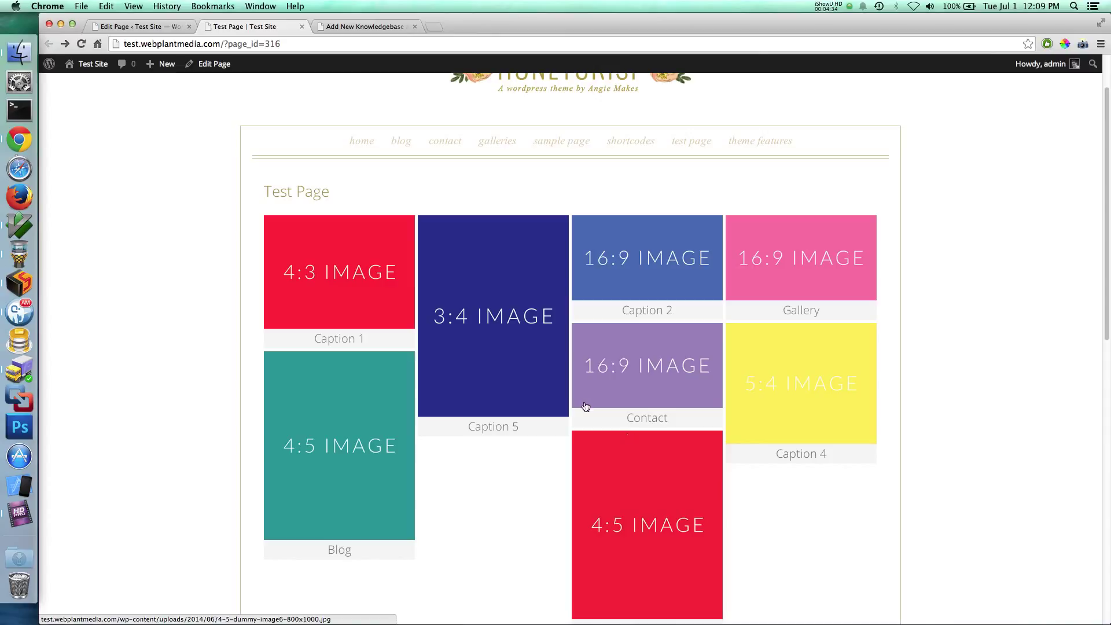
pyautogui.click(135, 26)
pyautogui.click(1000, 320)
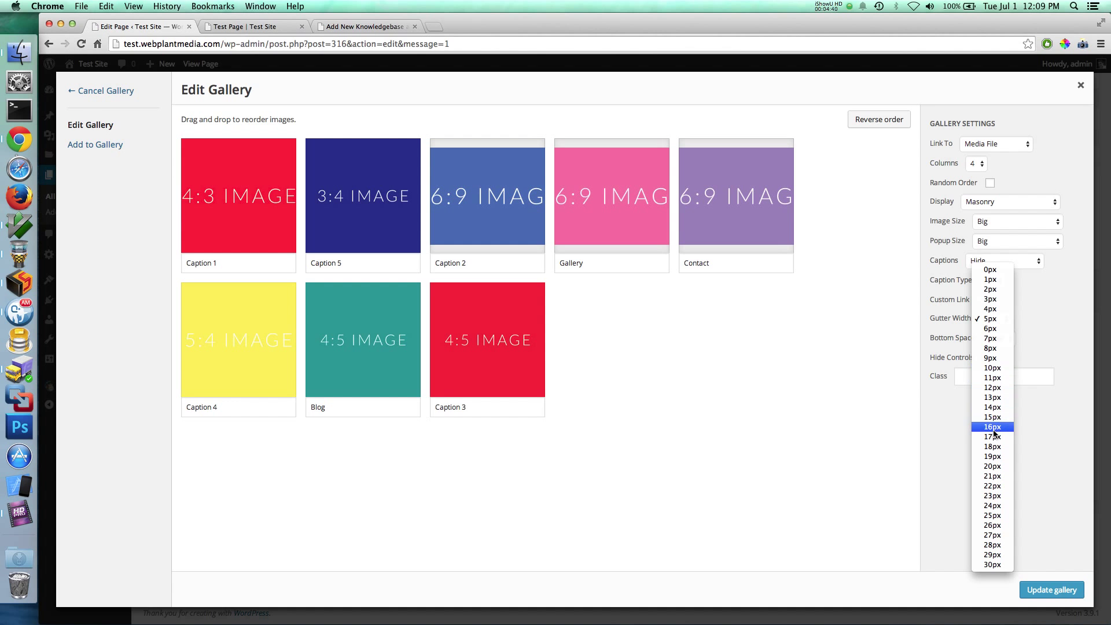
pyautogui.click(993, 417)
pyautogui.click(1051, 590)
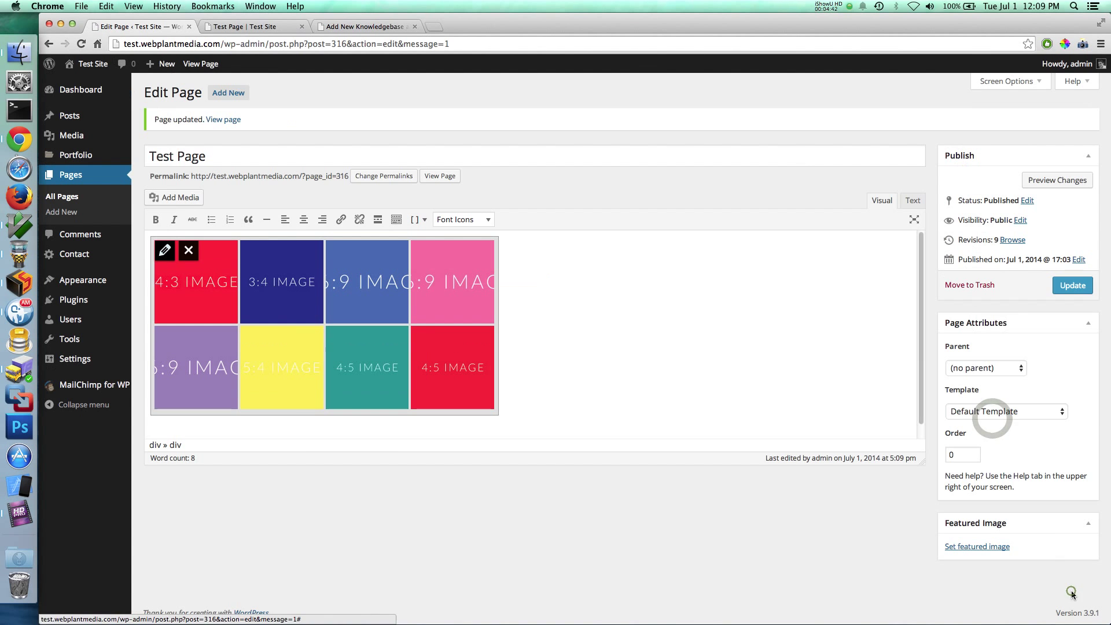
pyautogui.click(1073, 285)
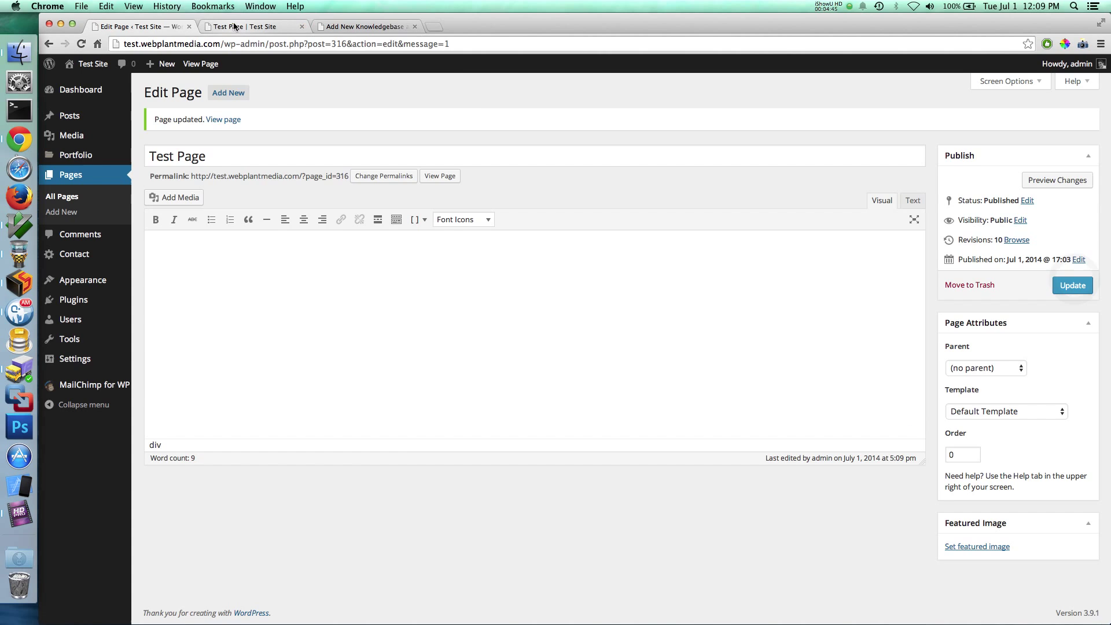
# - Reload the live Test Page to check the gallery's gutter spacing and hidden captions
pyautogui.click(233, 26)
pyautogui.press('super+r')
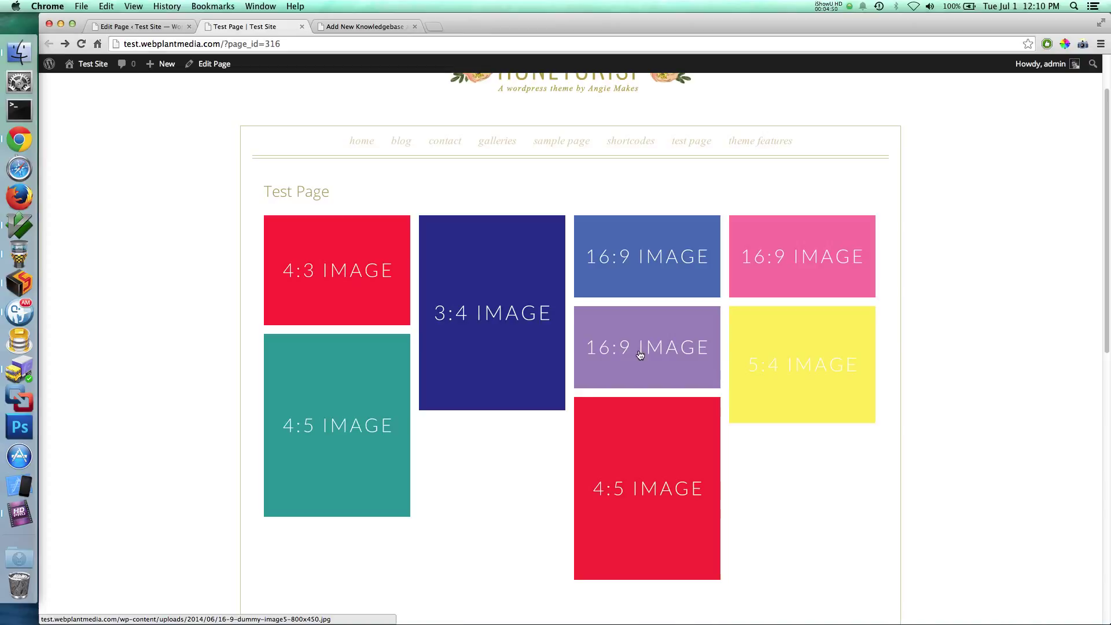
# - Reopen the gallery's settings in the page editor, set Gutter Width to 1px, and update the gallery and the page
pyautogui.click(126, 26)
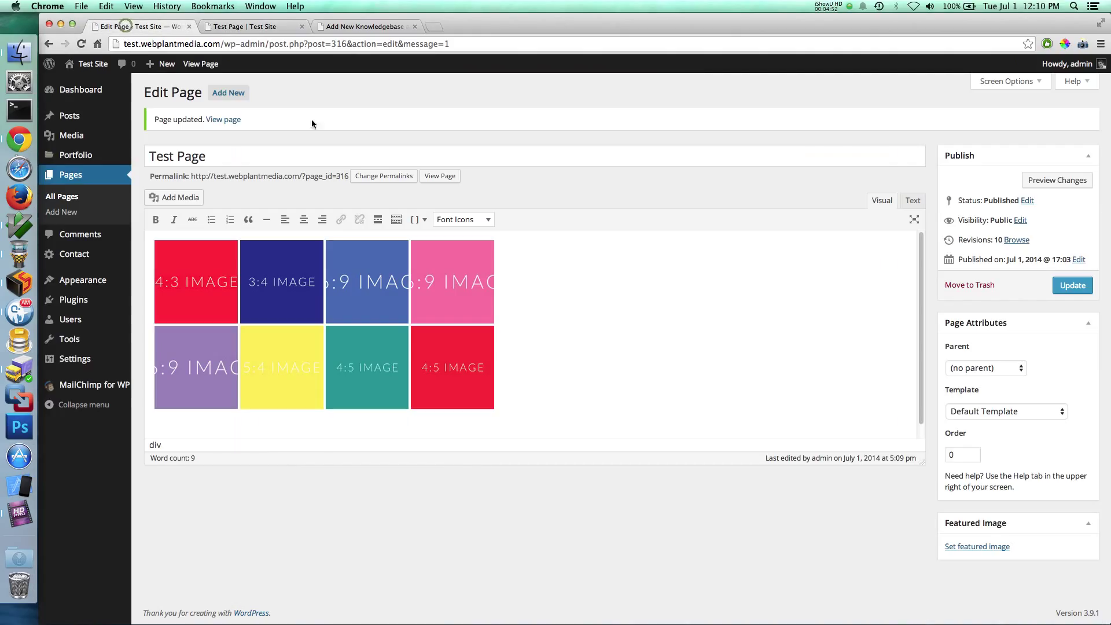
pyautogui.click(320, 287)
pyautogui.click(156, 247)
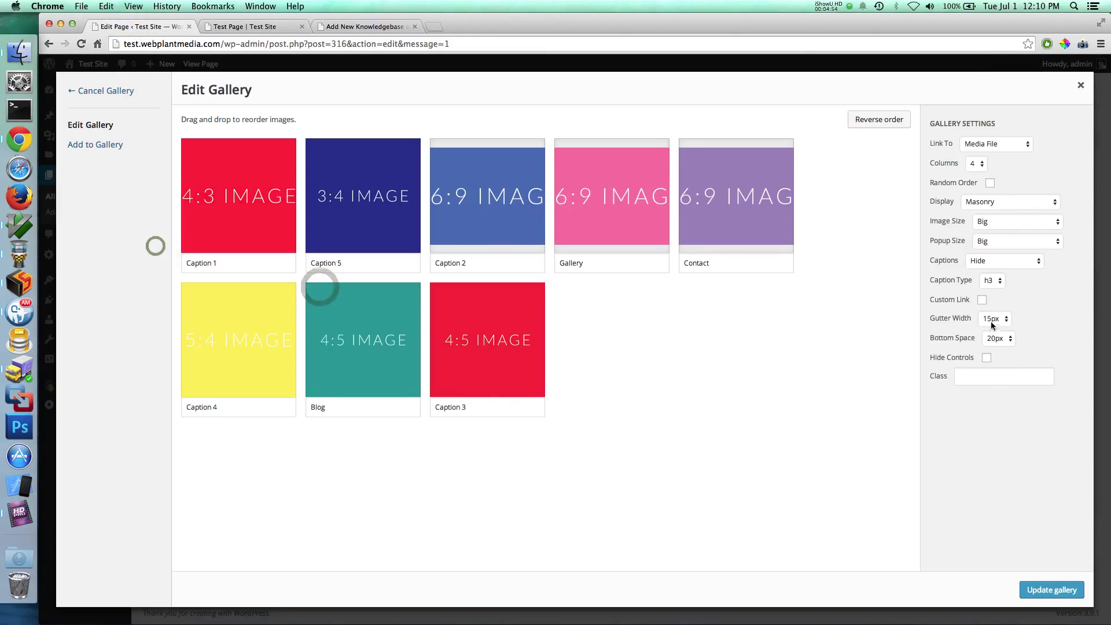
pyautogui.click(992, 318)
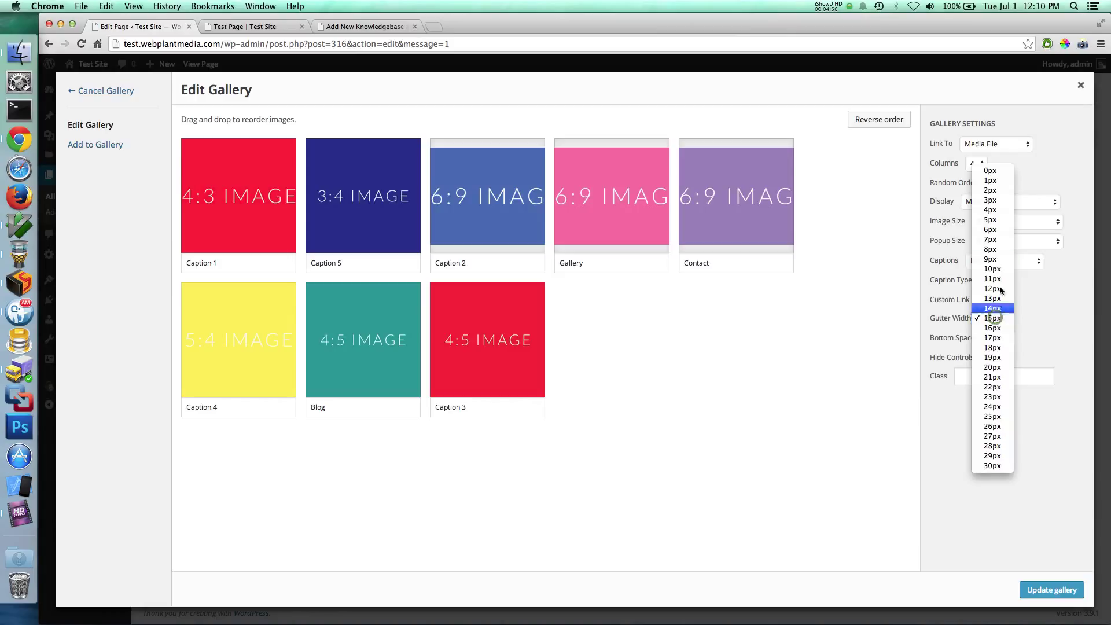
pyautogui.click(991, 180)
pyautogui.click(1042, 590)
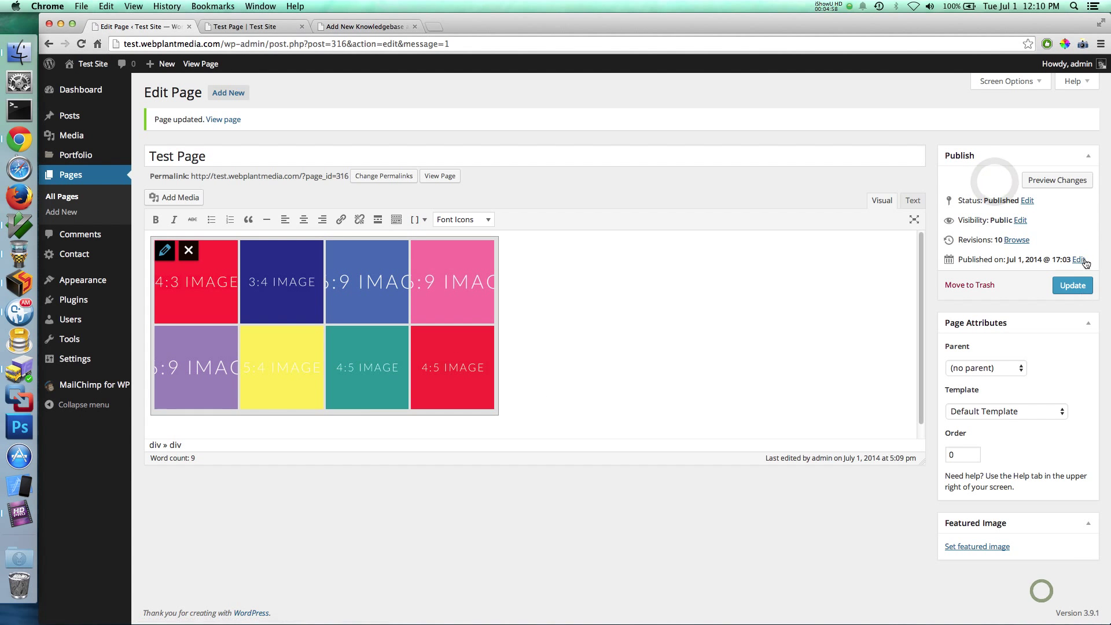
pyautogui.click(1080, 283)
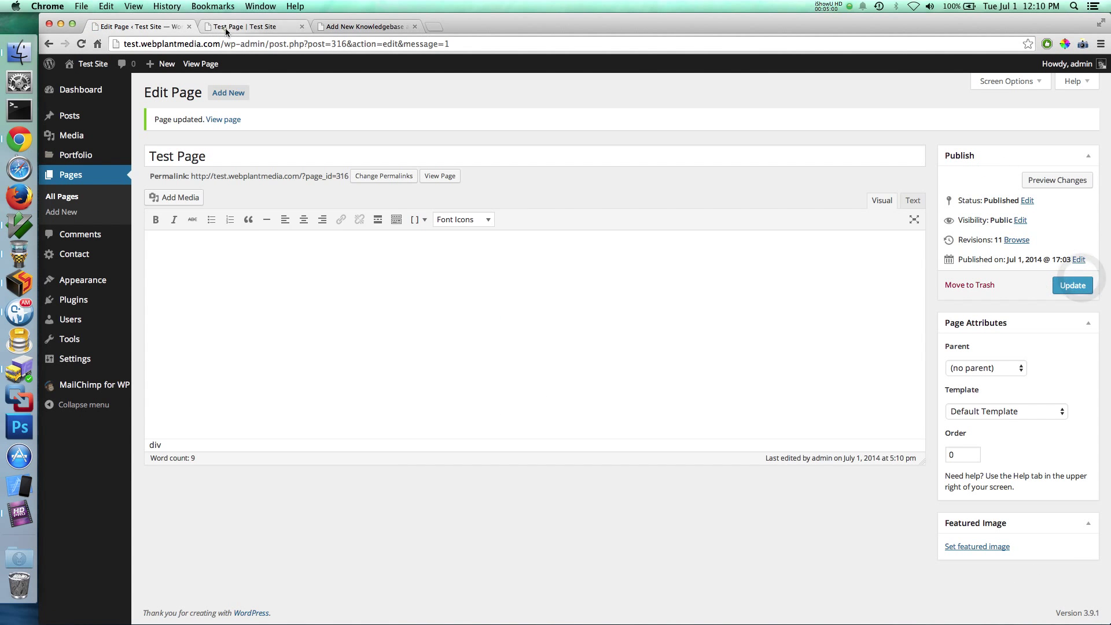
# - Reload the live Test Page to check the narrow gutter between the gallery images
pyautogui.click(226, 27)
pyautogui.press('super+r')
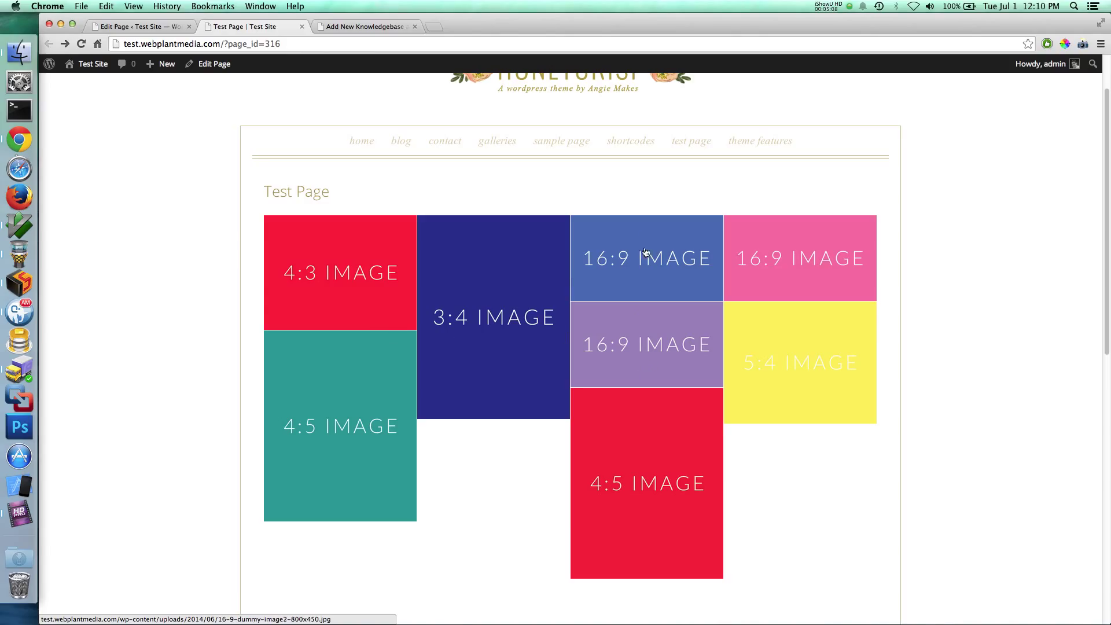
# - Reopen the gallery's settings and examine the Bottom Space options, comparing them with the space below the gallery on the live page
pyautogui.click(145, 26)
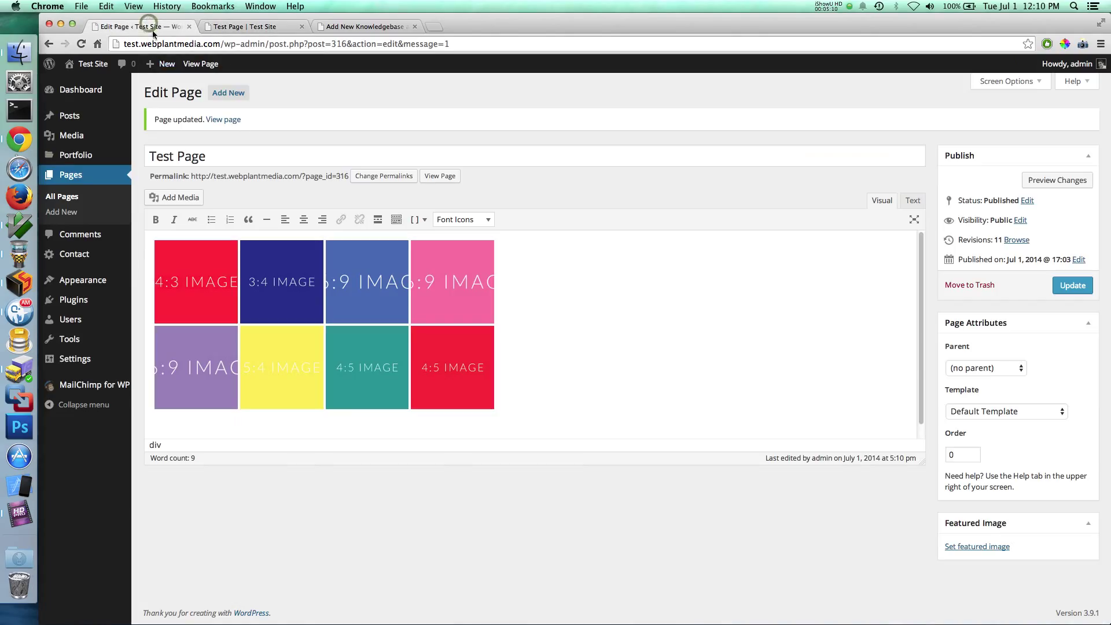
pyautogui.click(291, 258)
pyautogui.click(167, 248)
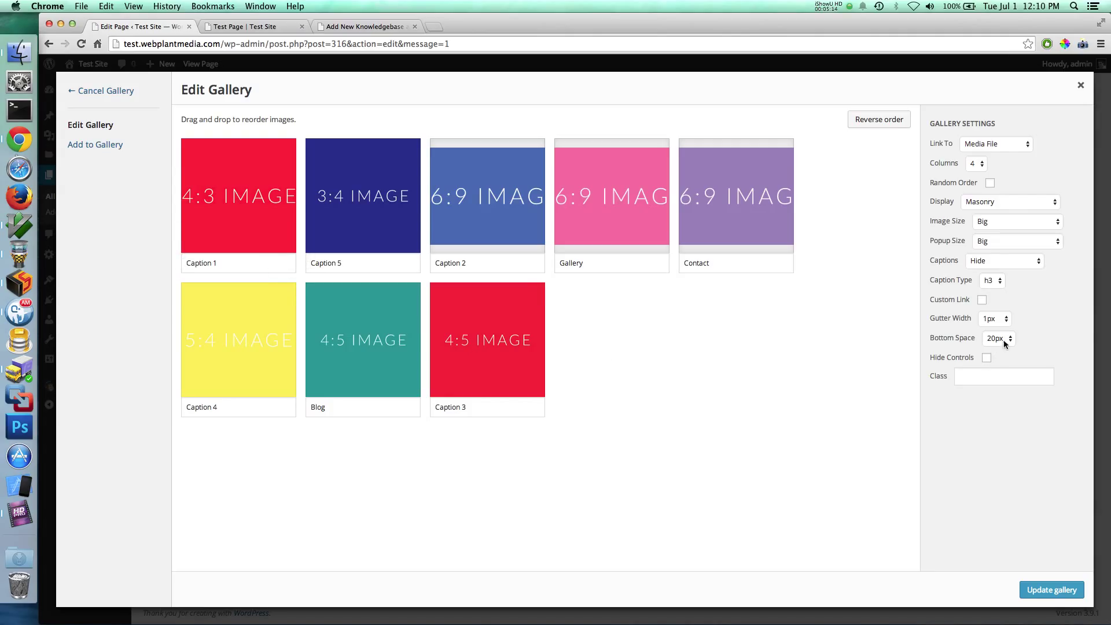
pyautogui.click(223, 26)
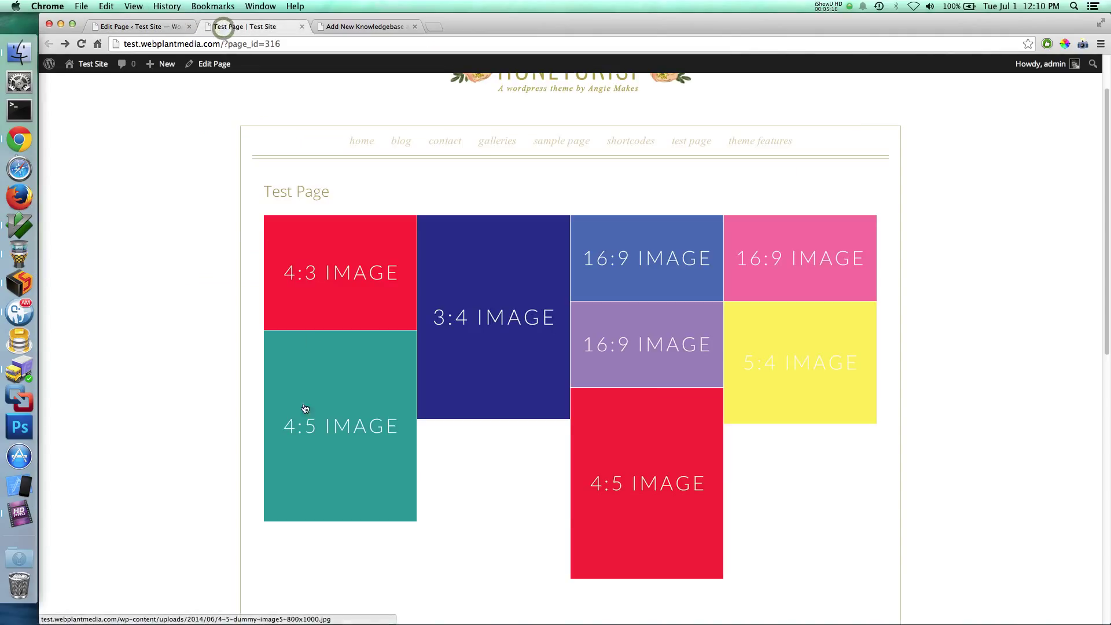
pyautogui.scroll(-1, 551, 521)
pyautogui.scroll(-3, 552, 526)
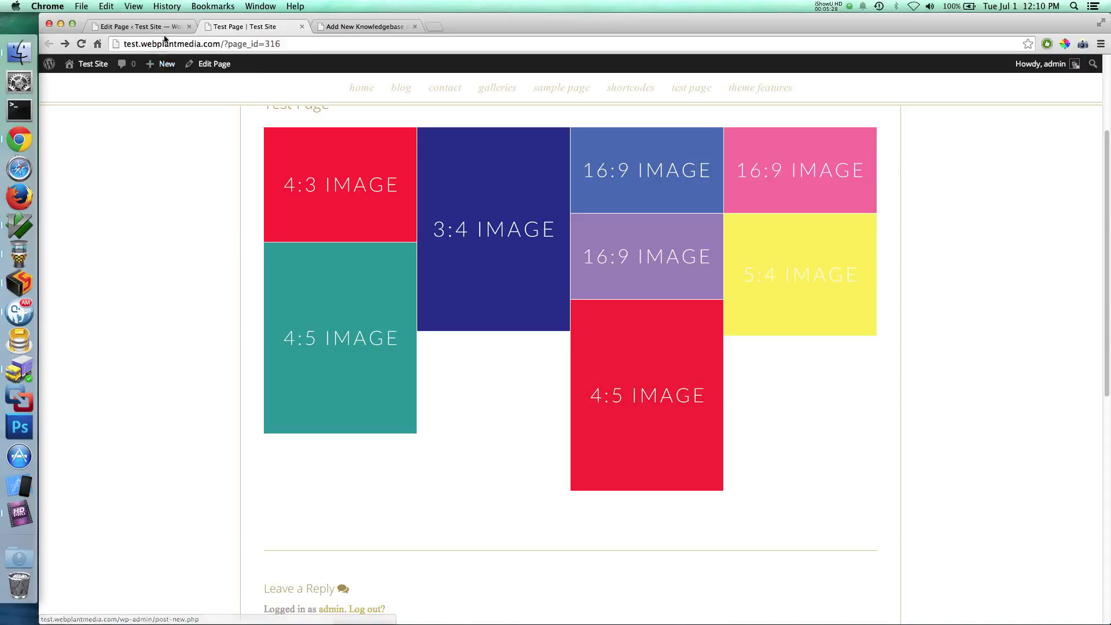
pyautogui.click(137, 26)
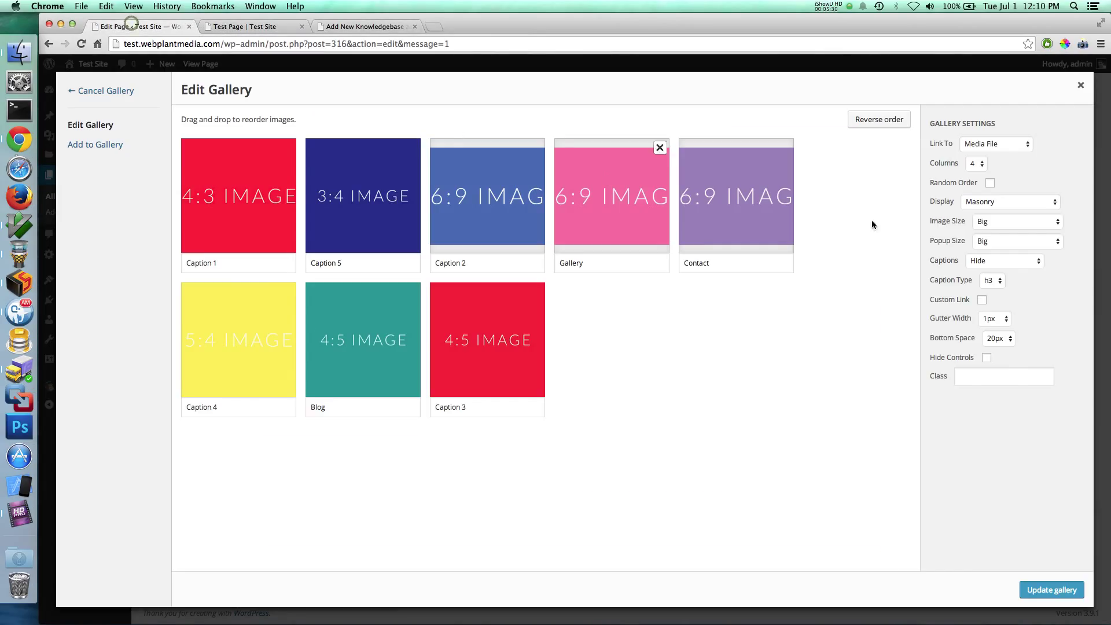
pyautogui.click(1010, 339)
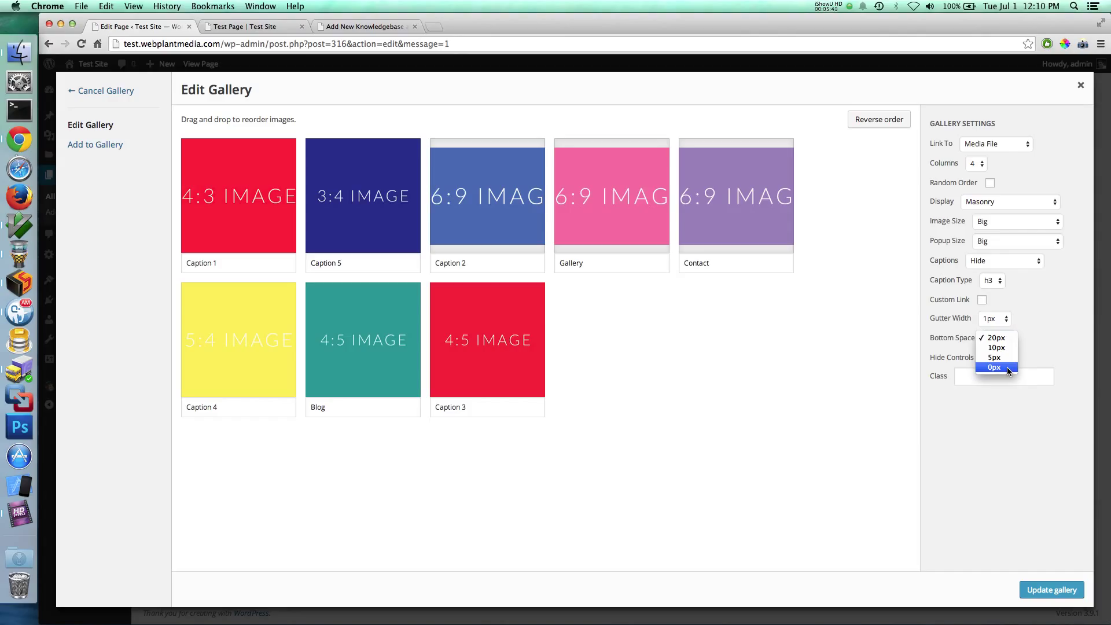
pyautogui.click(1059, 342)
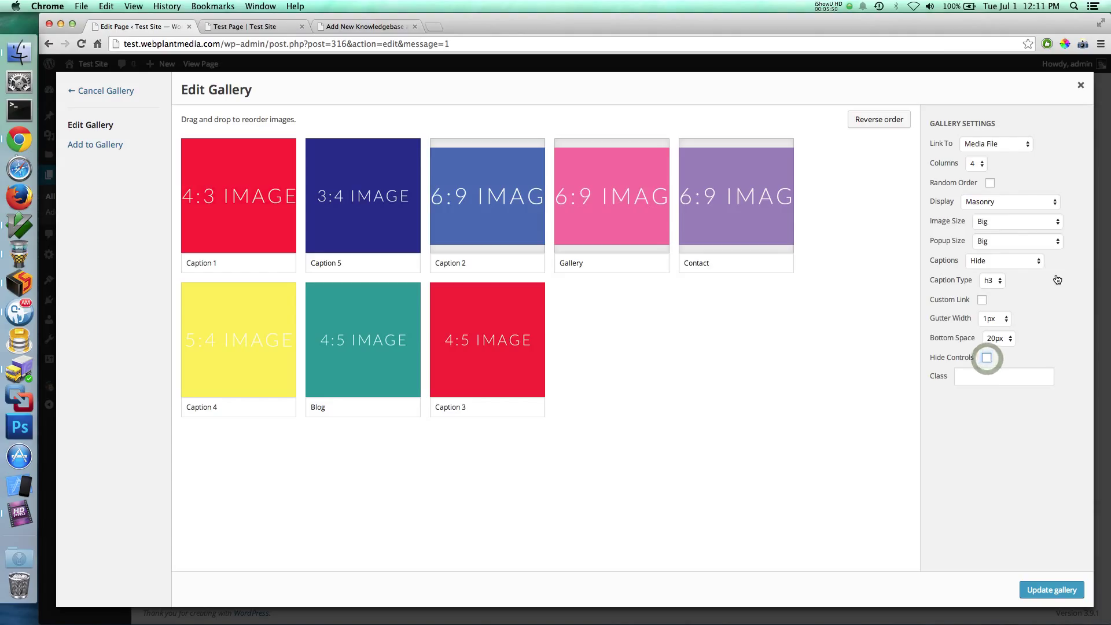
# - Set the gallery's Display to Slider (Slide) and its Image Size to Slider
pyautogui.click(1010, 204)
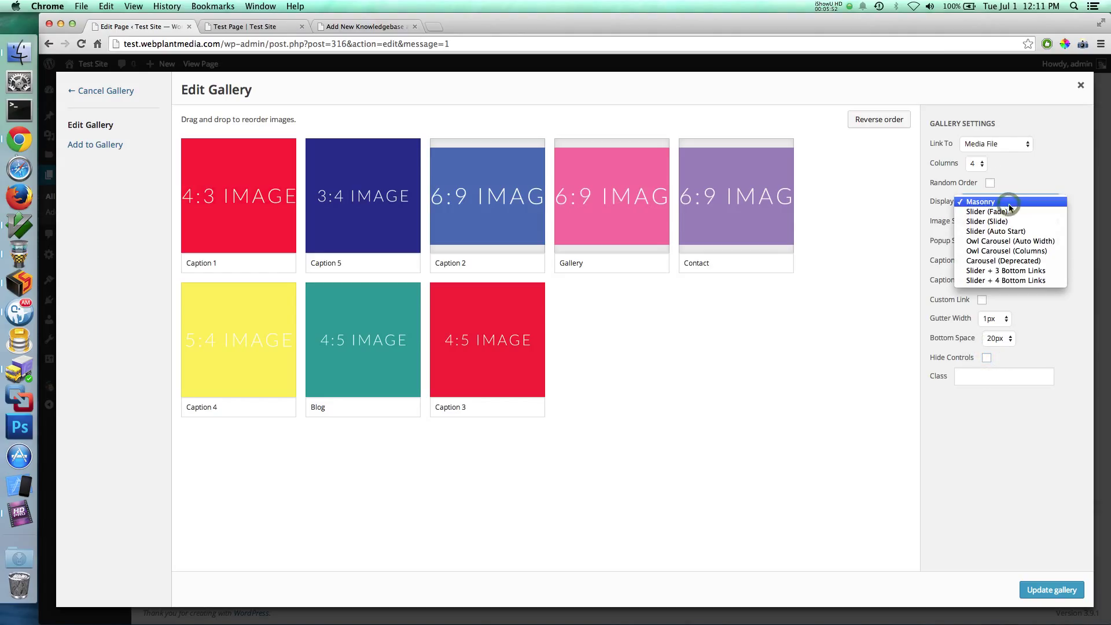
pyautogui.click(1014, 225)
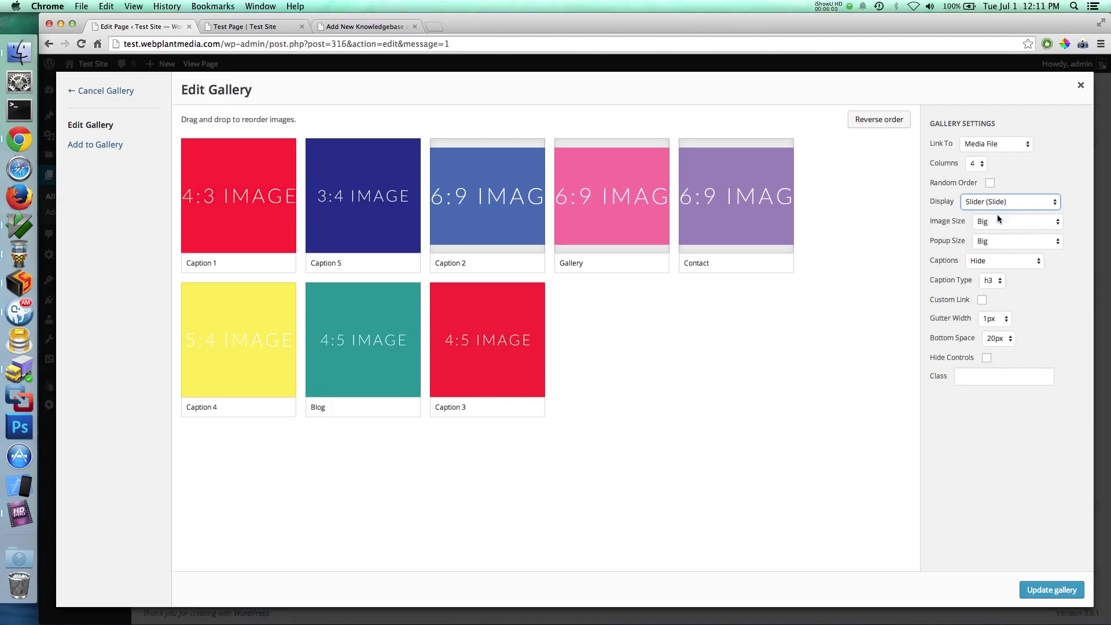
pyautogui.click(998, 220)
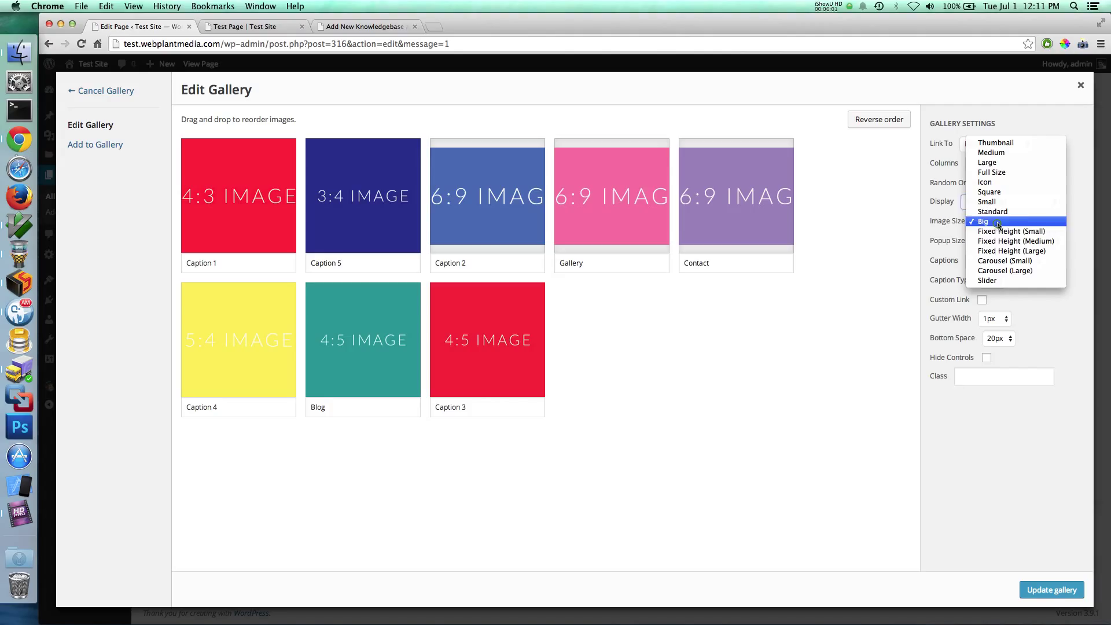
pyautogui.click(998, 281)
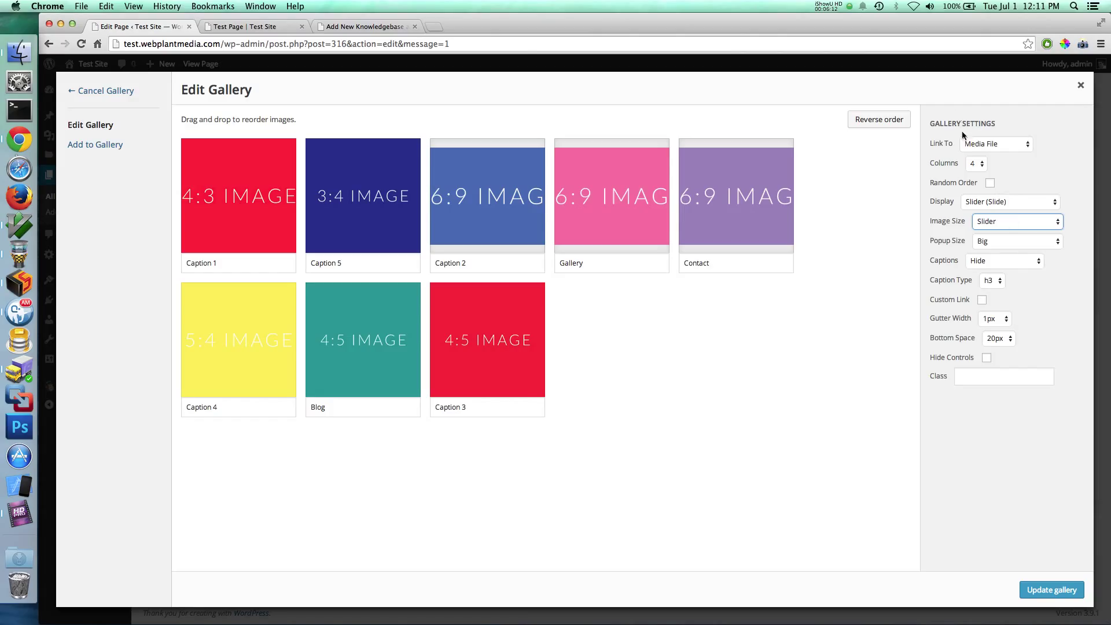
# - Set Link To to None, keep Popup Size at Big, and update the gallery and the page
pyautogui.click(971, 145)
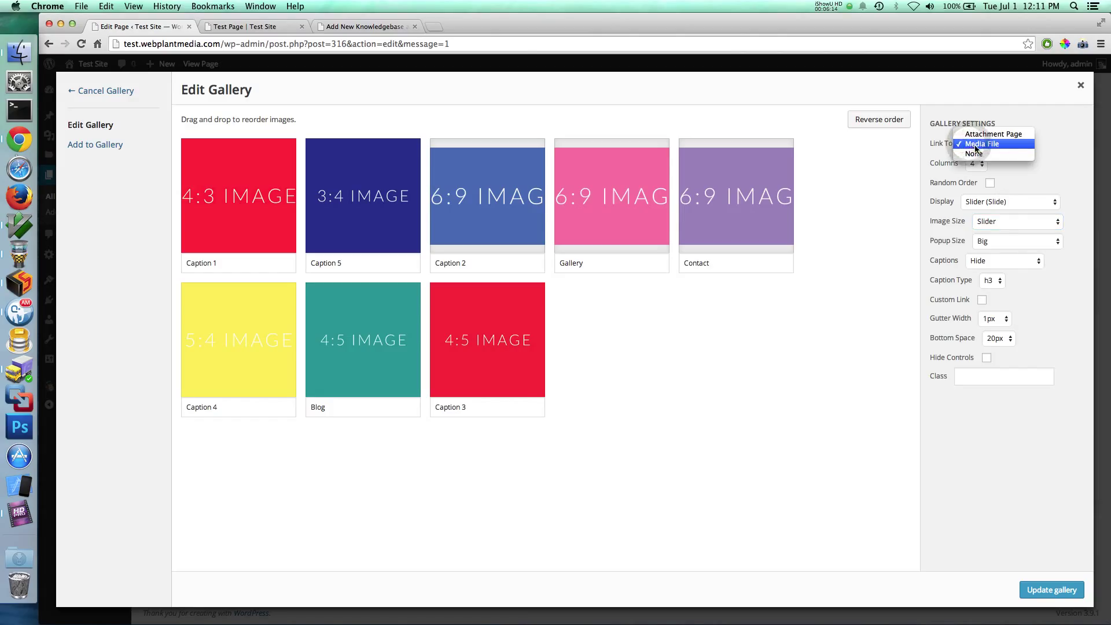
pyautogui.click(977, 154)
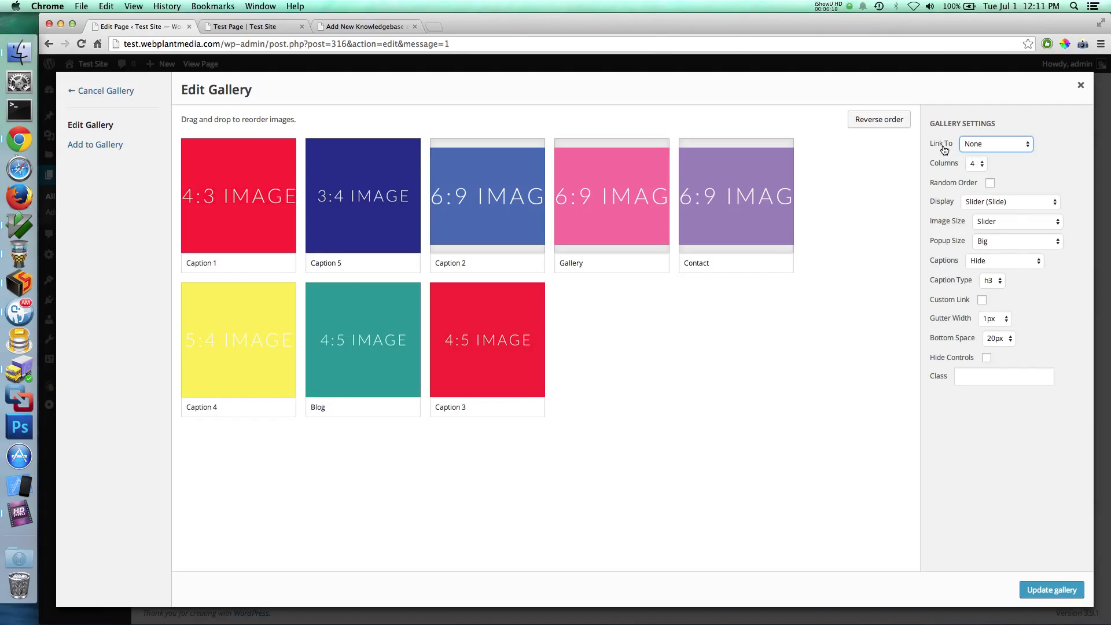
pyautogui.click(1007, 242)
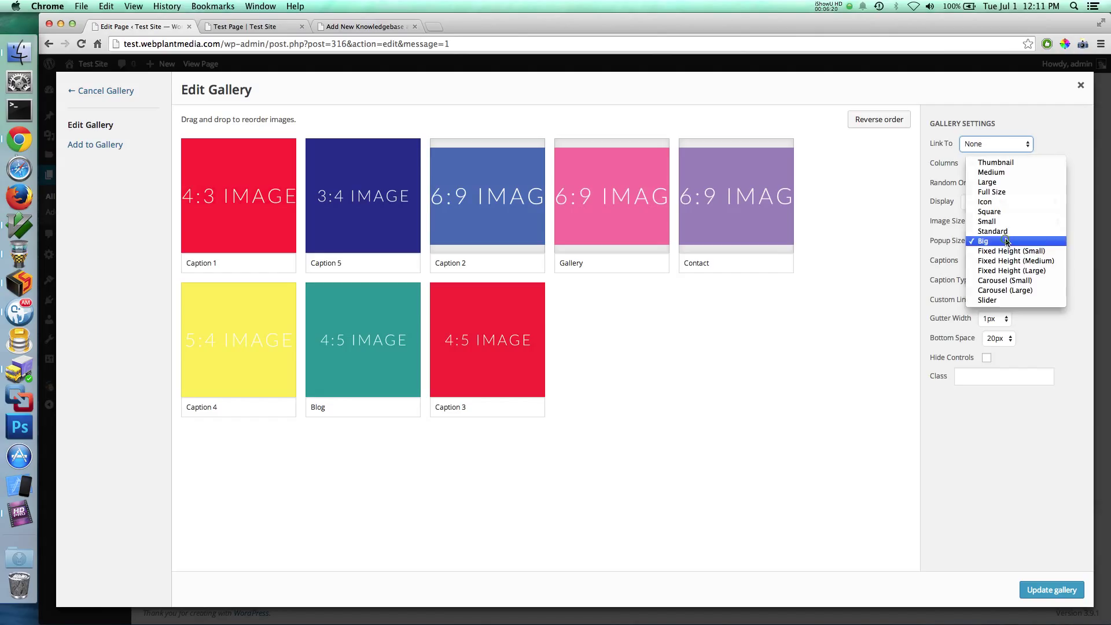
pyautogui.click(1076, 246)
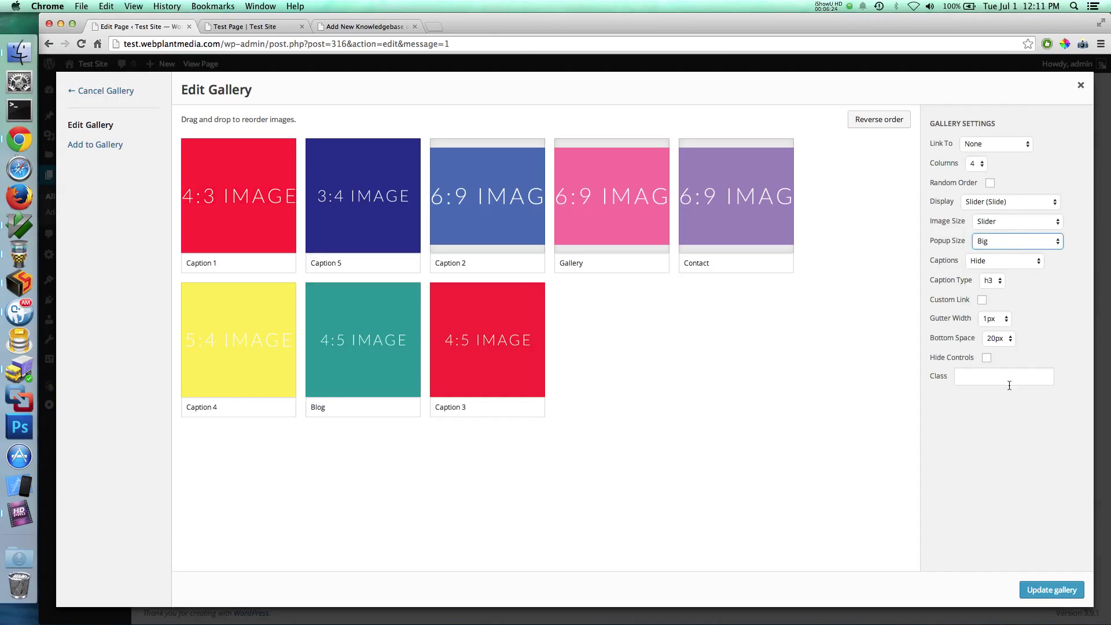
pyautogui.click(1050, 590)
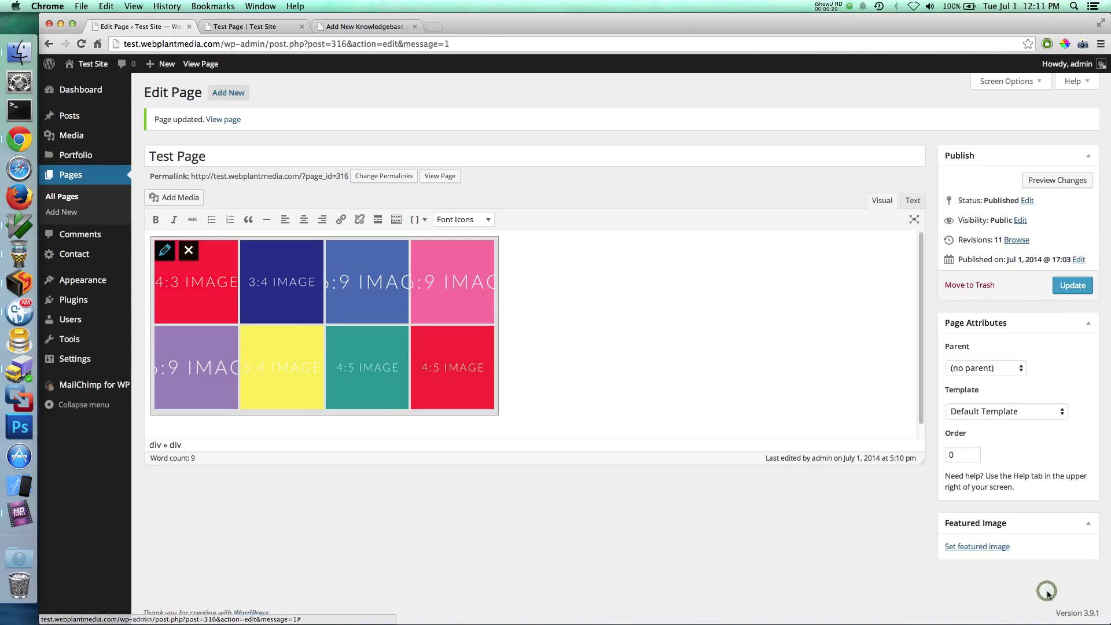
pyautogui.click(1071, 286)
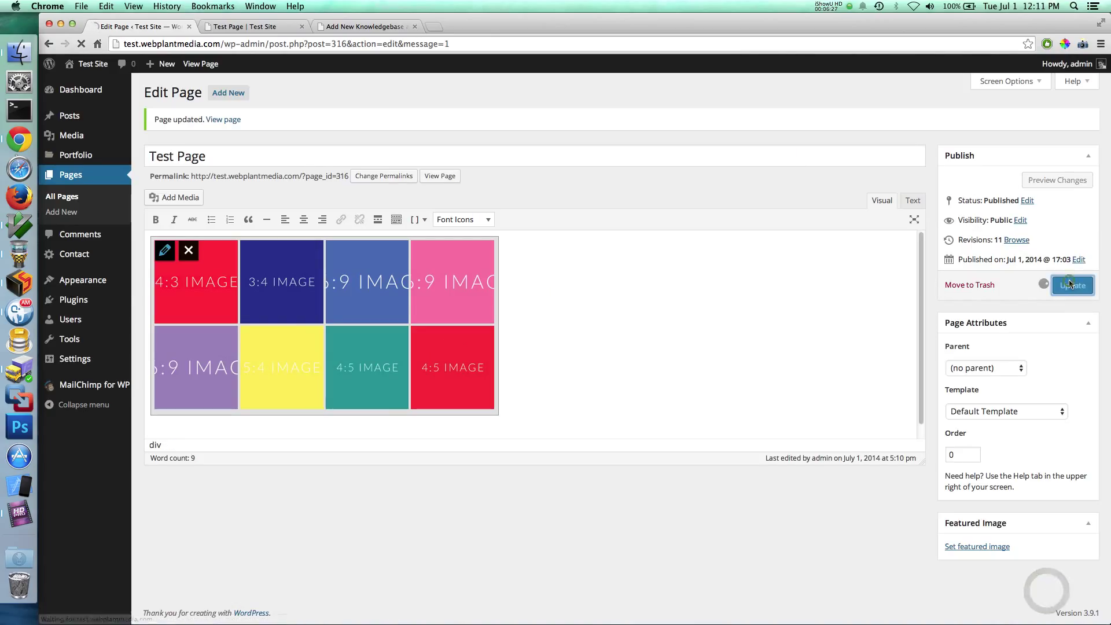
# - Reload the live Test Page and advance through several images of the gallery slider
pyautogui.click(248, 27)
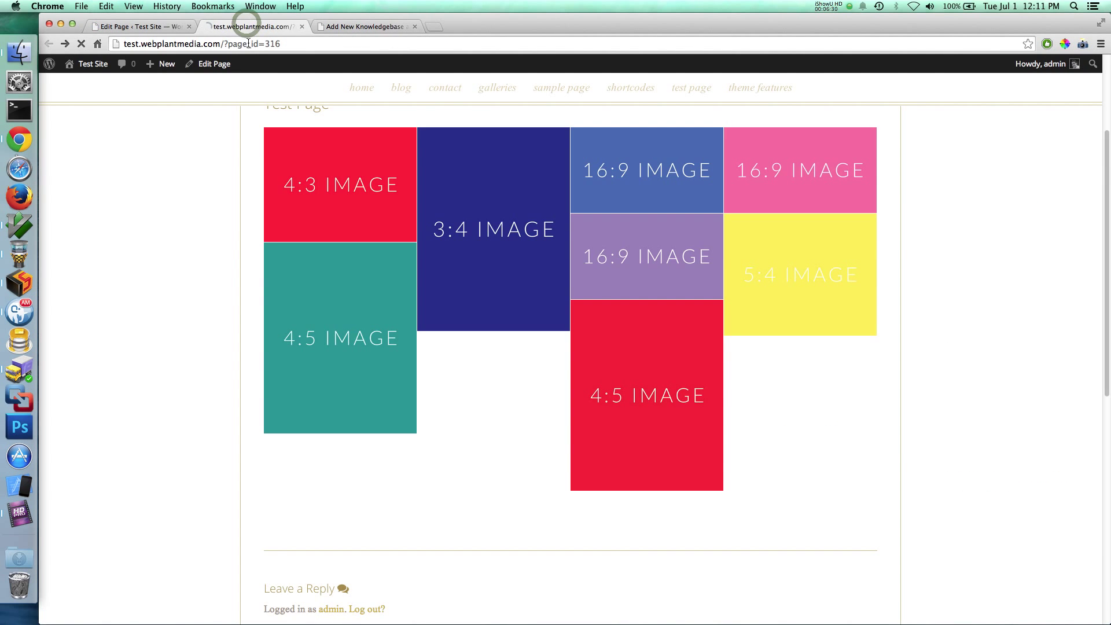
pyautogui.press('super+r')
pyautogui.scroll(3, 413, 291)
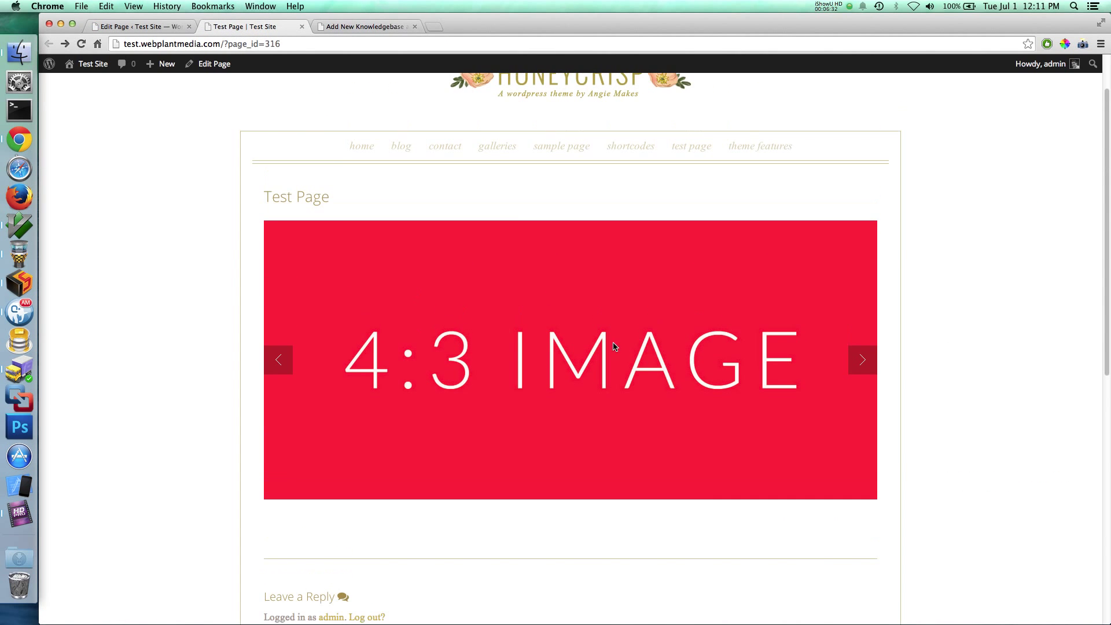
pyautogui.click(866, 359)
pyautogui.click(867, 361)
pyautogui.click(866, 360)
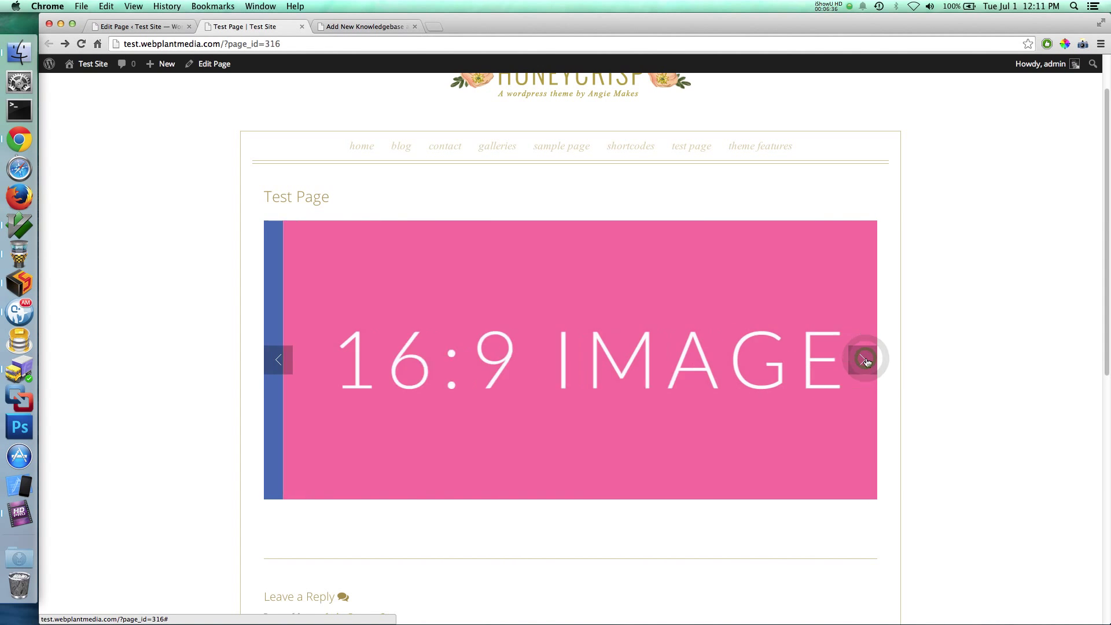
pyautogui.click(867, 360)
pyautogui.click(866, 360)
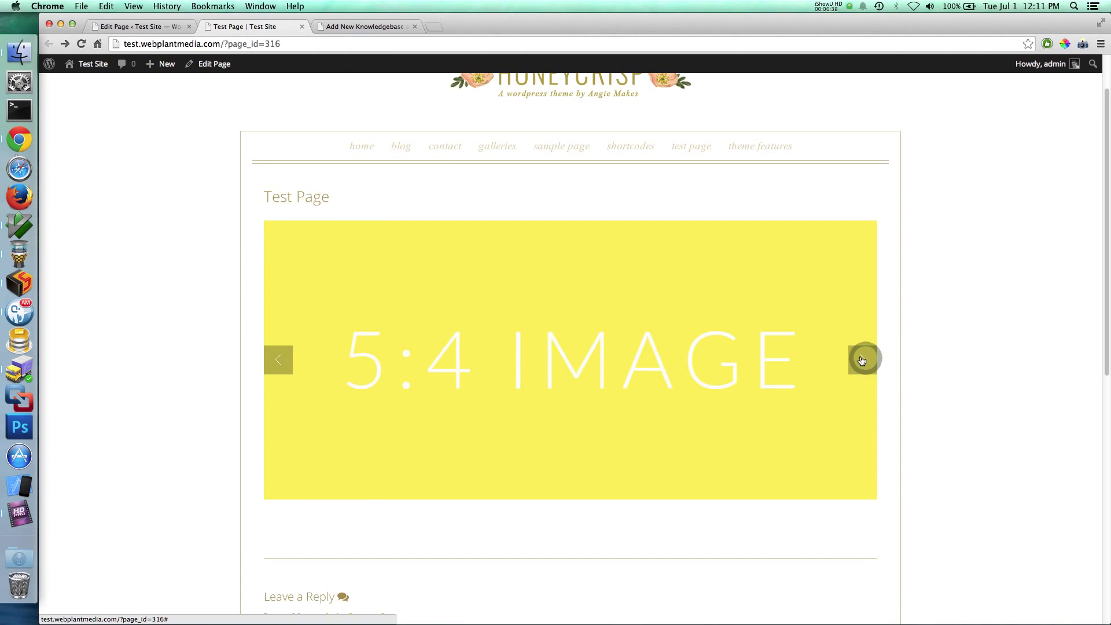
# - Reopen the gallery's settings in the page editor and enable Hide Controls
pyautogui.click(124, 27)
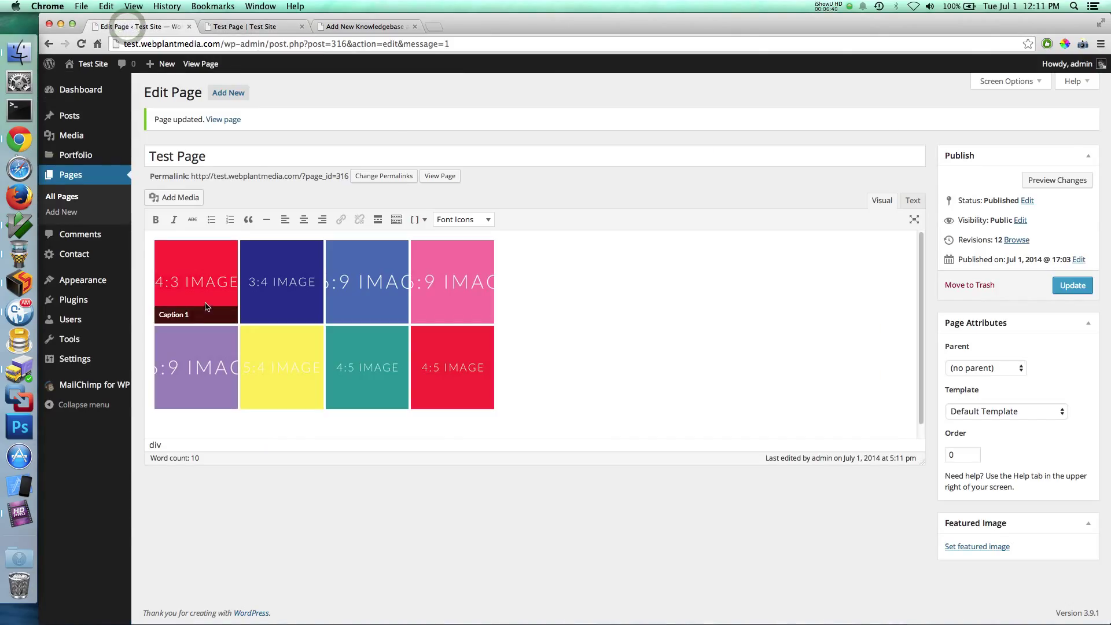
pyautogui.click(264, 273)
pyautogui.click(161, 250)
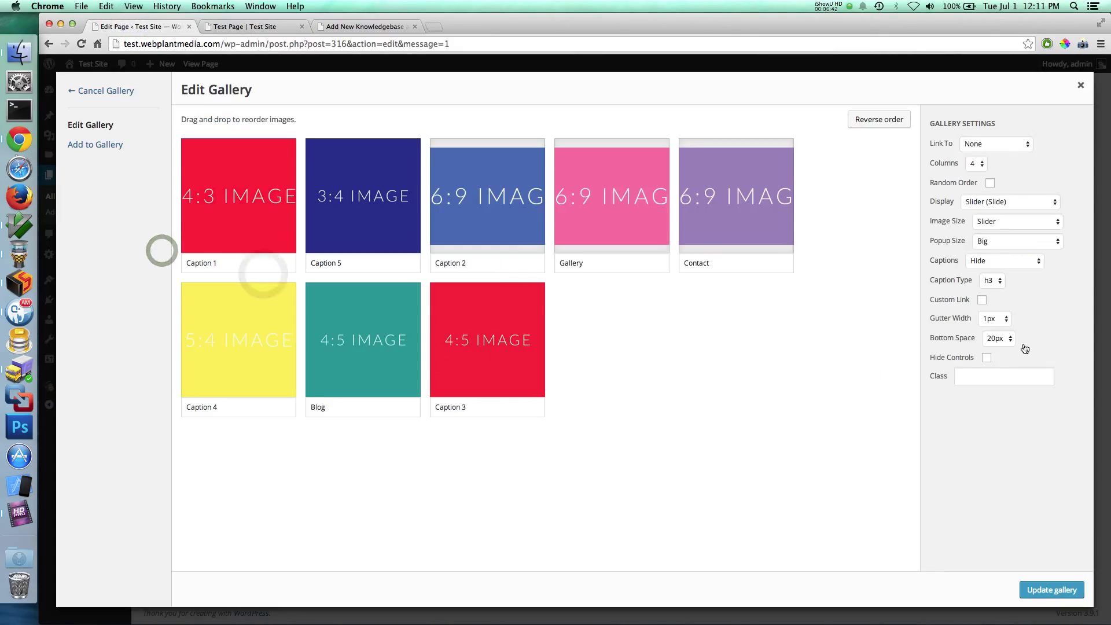
pyautogui.click(986, 357)
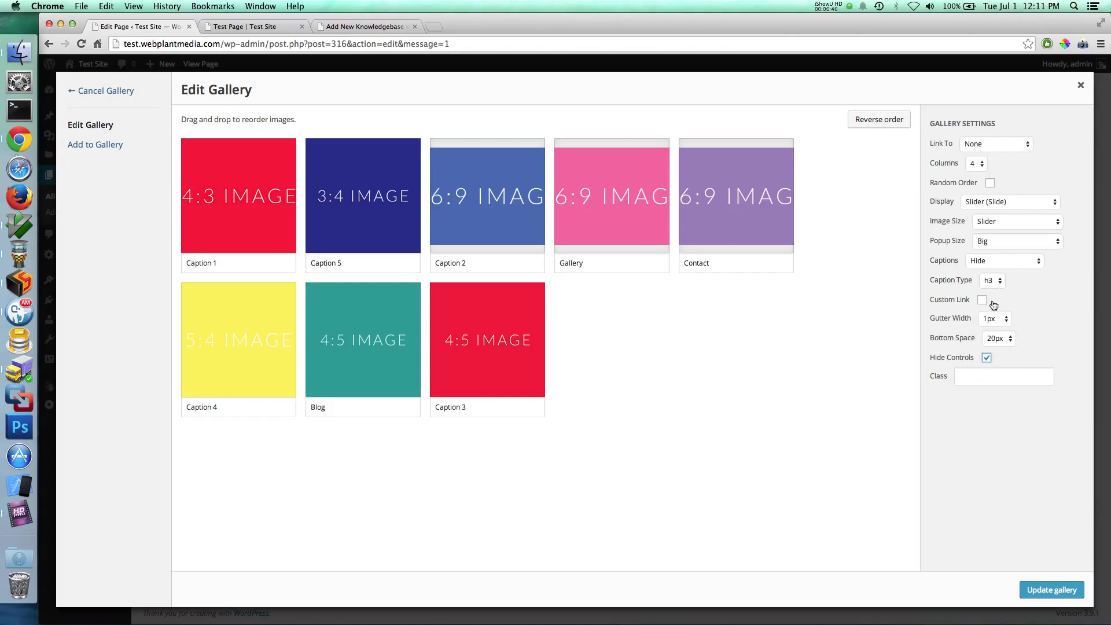
# - Set the gallery's Captions to Show On Image and update the gallery and the page
pyautogui.click(994, 261)
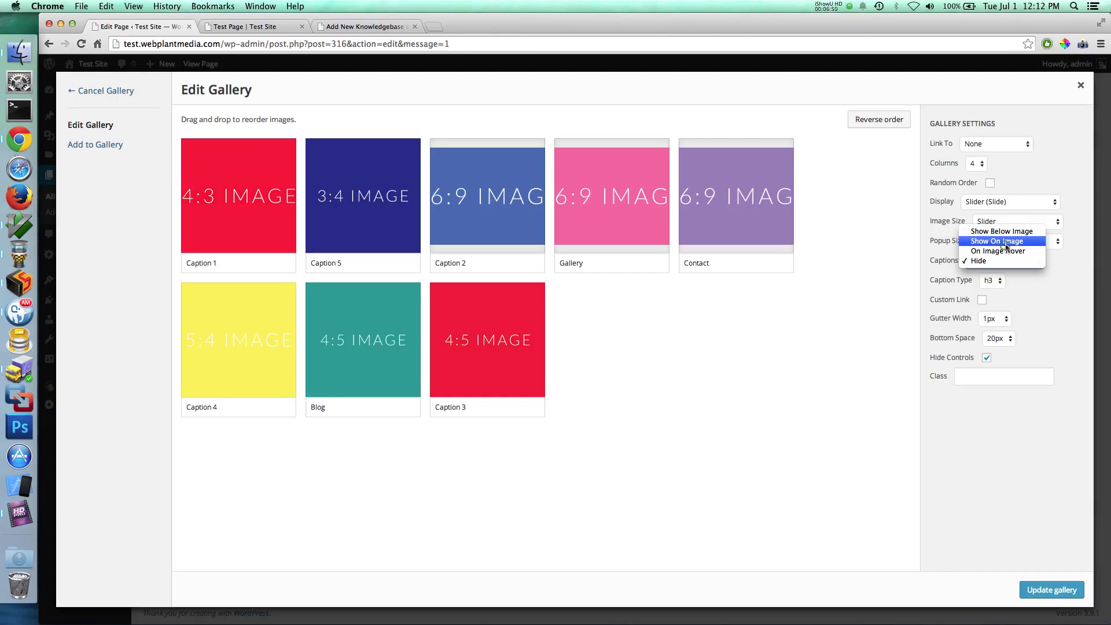
pyautogui.click(1006, 242)
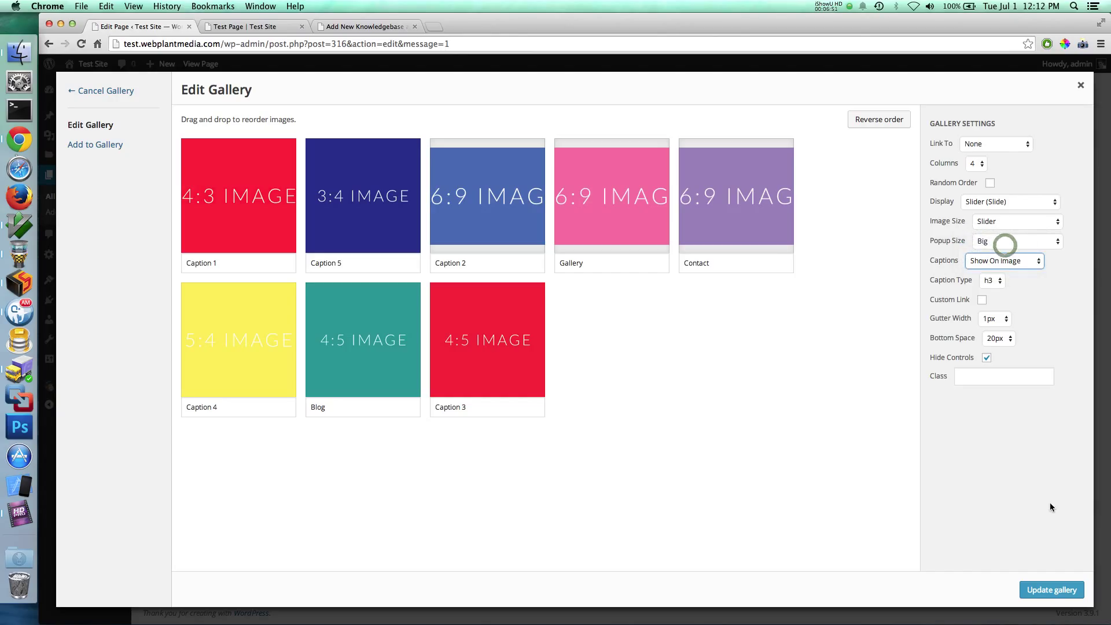
pyautogui.click(1051, 590)
pyautogui.click(1071, 292)
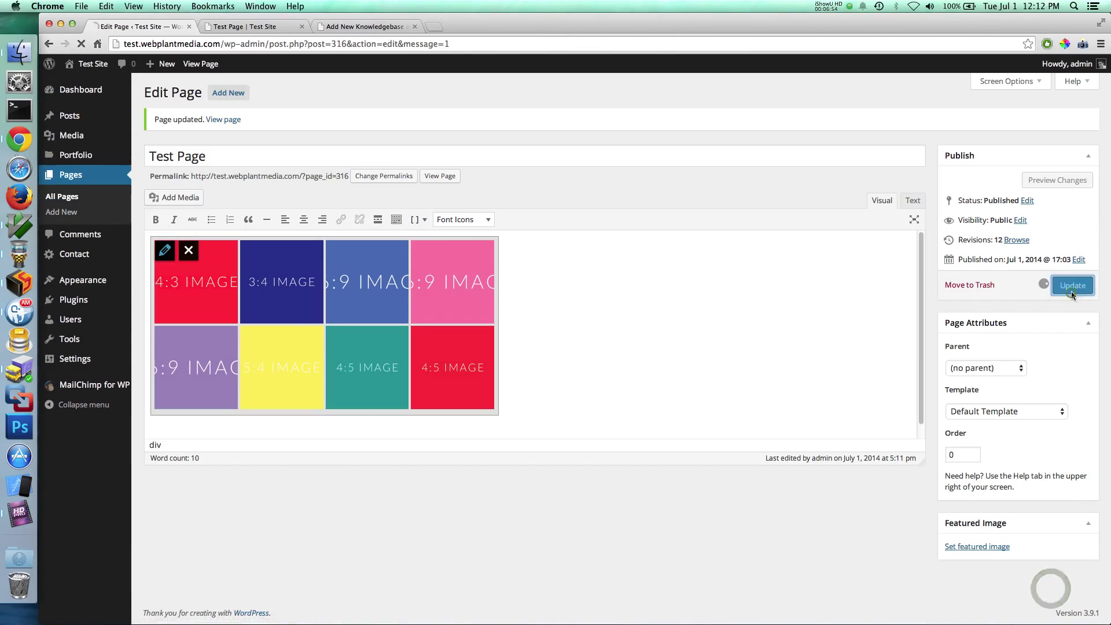
# - Reload the live Test Page to check the slider's captions and navigation controls
pyautogui.click(254, 27)
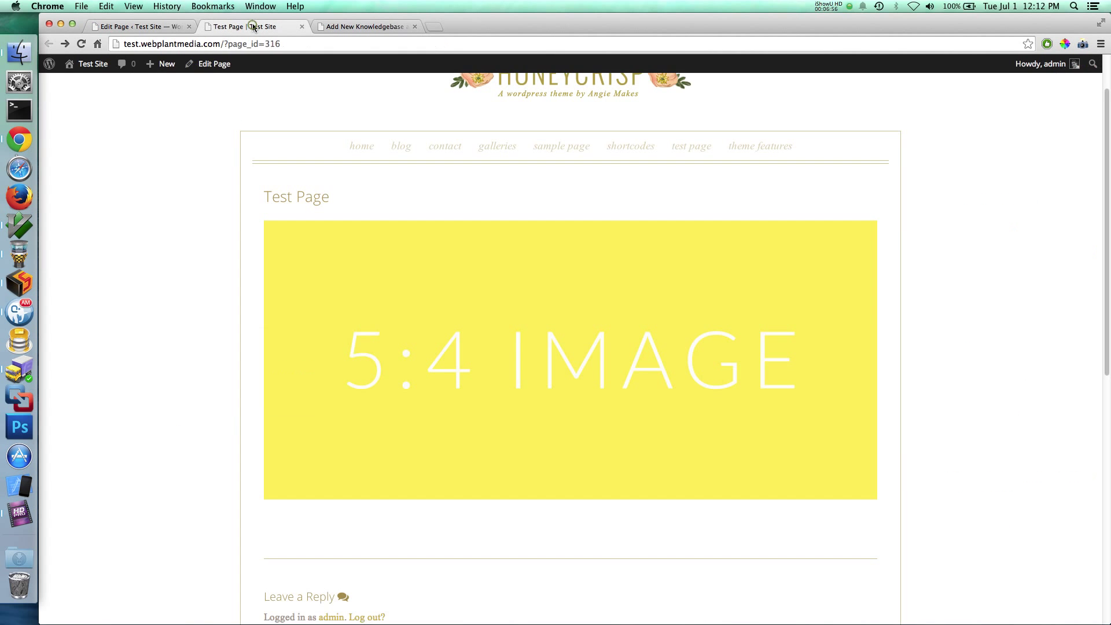
pyautogui.press('super+r')
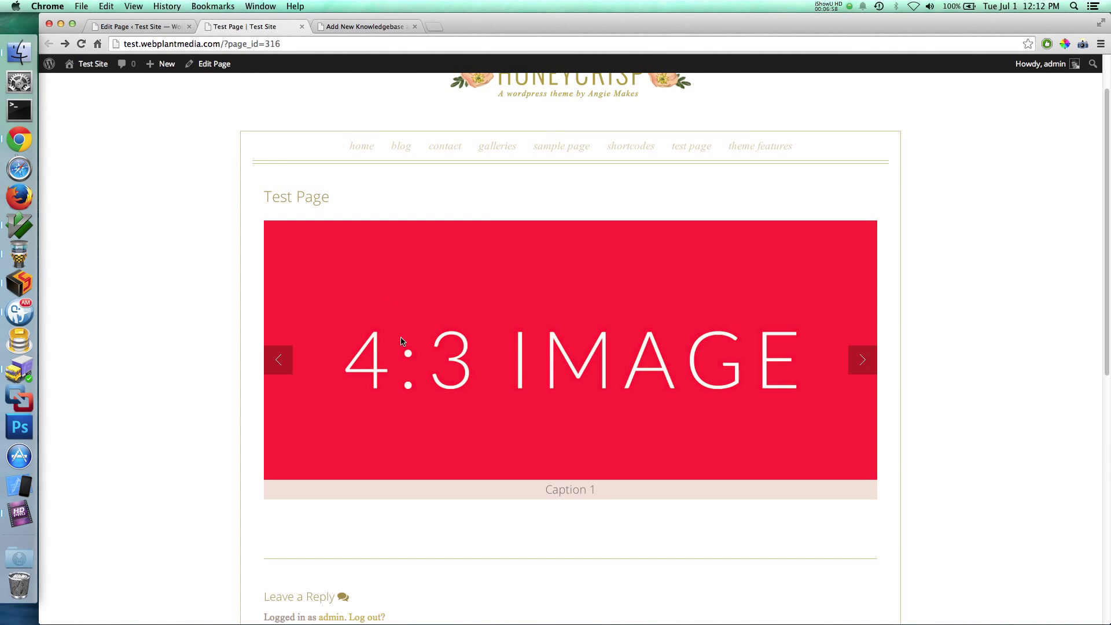
# - Advance through several images of the slider on the live Test Page to check their captions
pyautogui.click(863, 360)
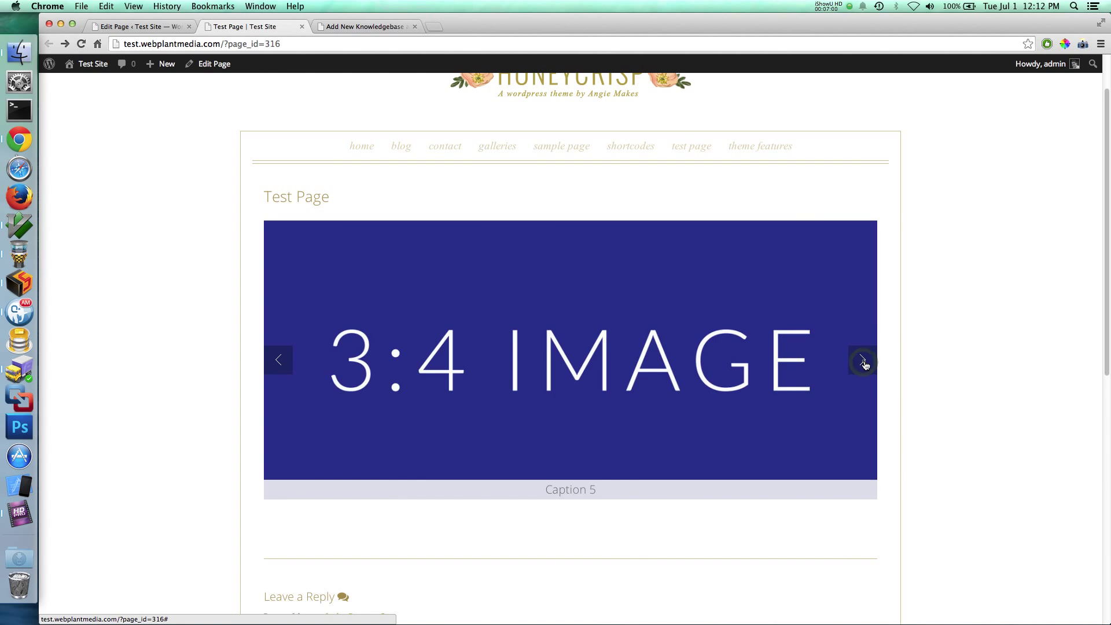
pyautogui.click(863, 361)
pyautogui.click(863, 361)
pyautogui.click(864, 361)
pyautogui.click(863, 361)
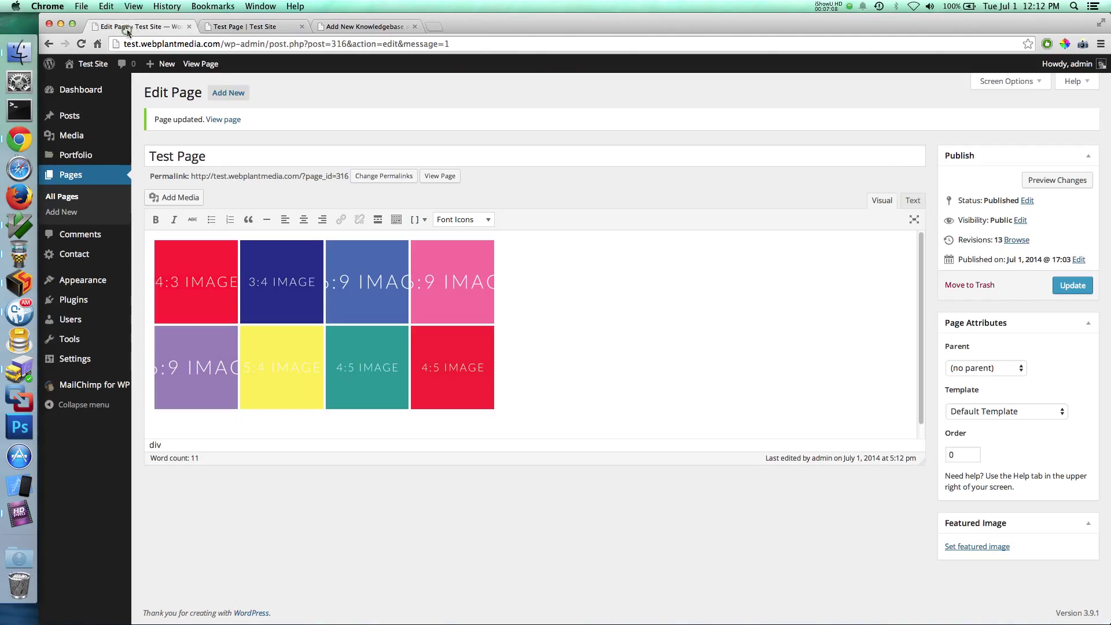
# - Reopen the gallery's settings in the page editor and set Display to Owl Carousel (Auto Width)
pyautogui.click(128, 28)
pyautogui.click(254, 289)
pyautogui.click(165, 250)
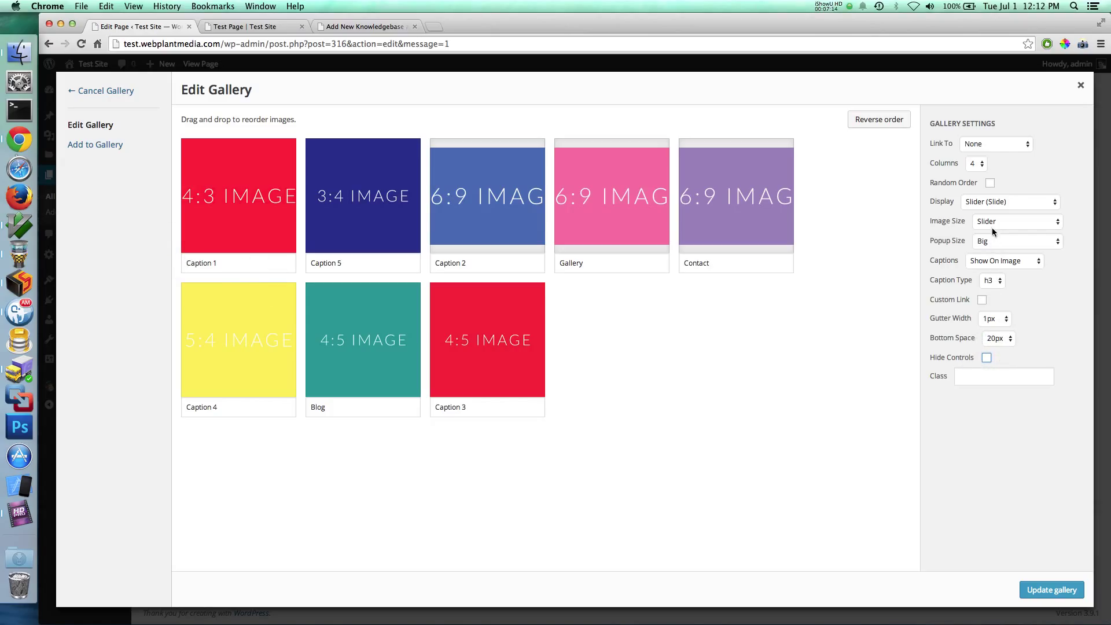
pyautogui.click(994, 200)
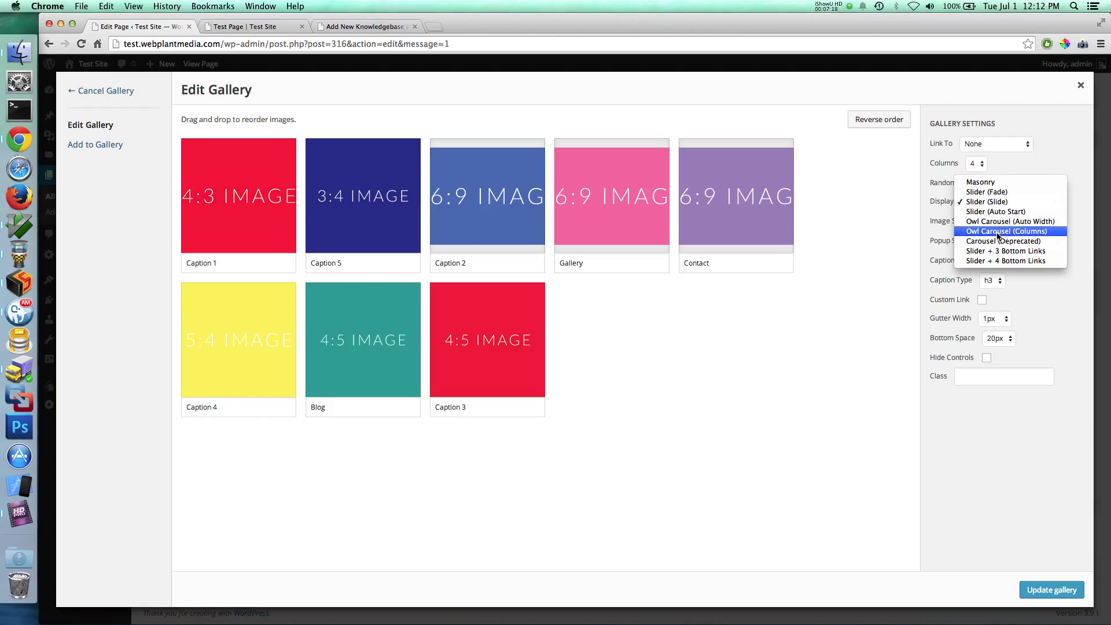
pyautogui.click(997, 223)
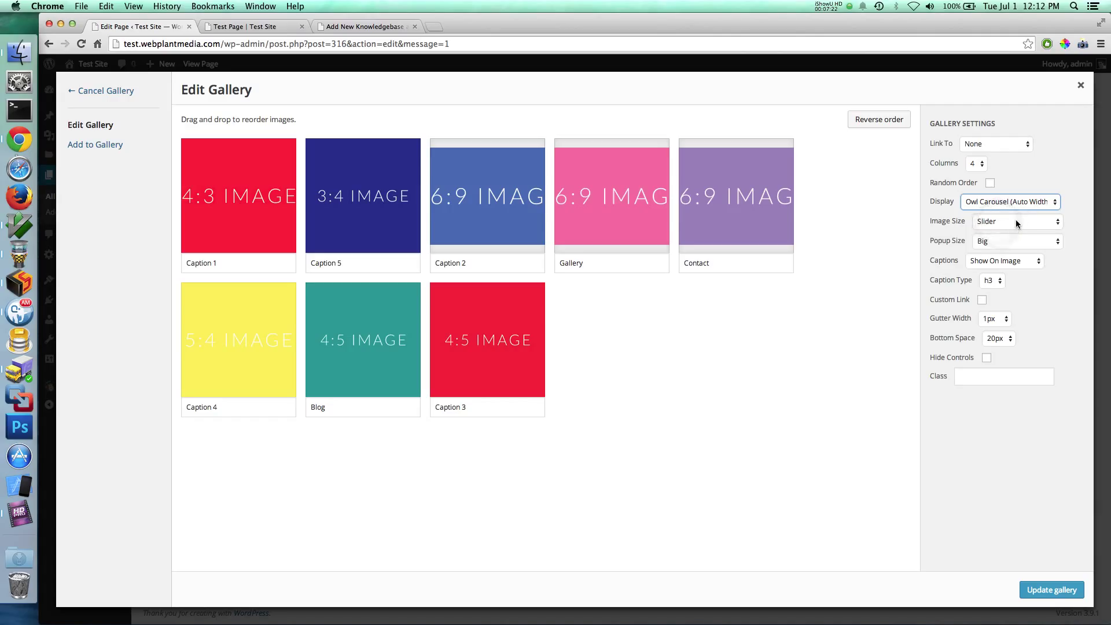
# - Set the gallery's Image Size to Fixed Height (Medium) and update the gallery and the page
pyautogui.click(1017, 222)
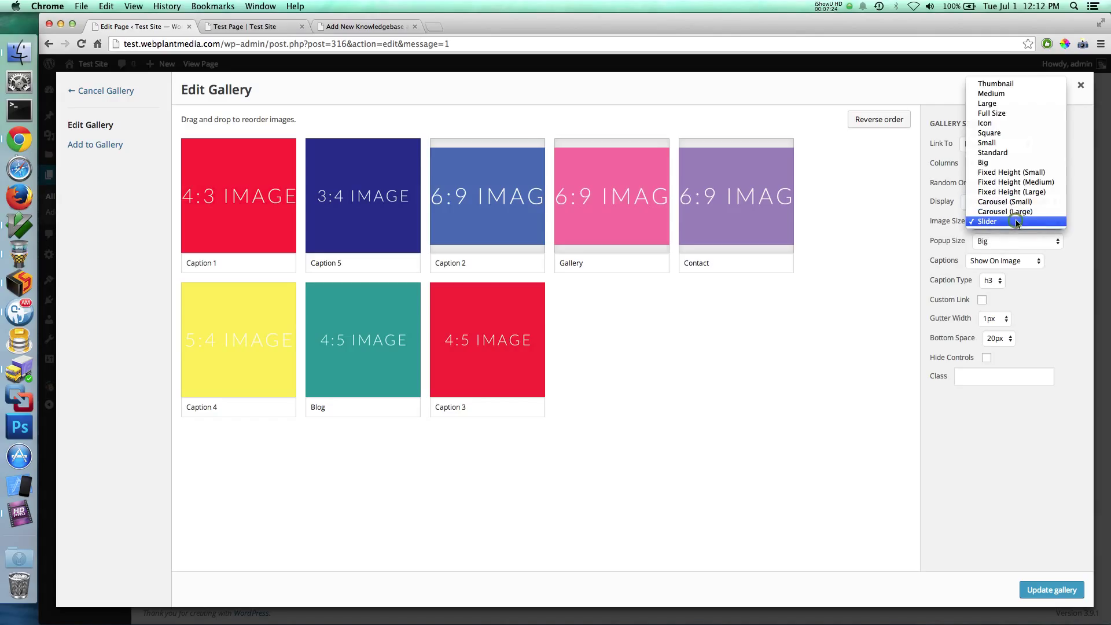
pyautogui.click(1020, 181)
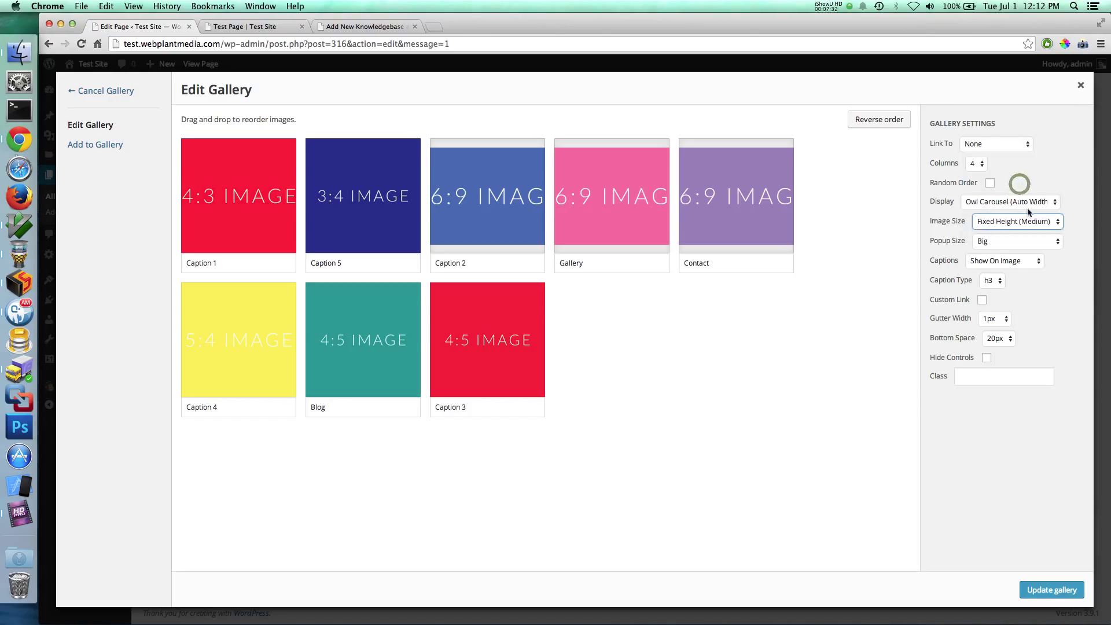
pyautogui.click(1058, 591)
pyautogui.click(1064, 283)
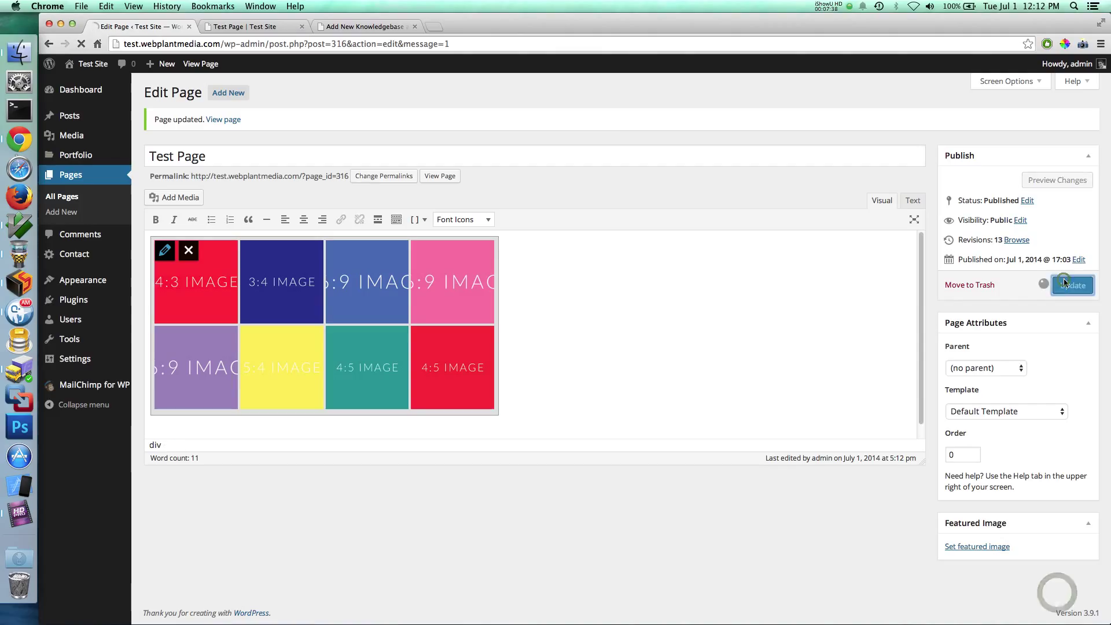
# - Reload the live Test Page and advance the auto-width carousel to its last images
pyautogui.click(265, 27)
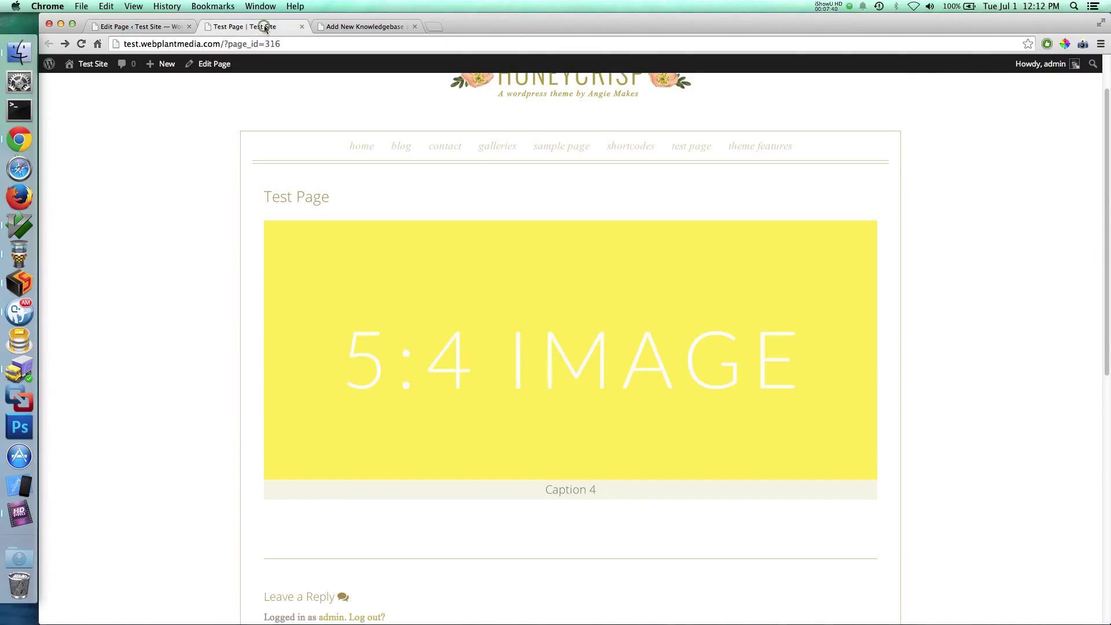
pyautogui.press('super+r')
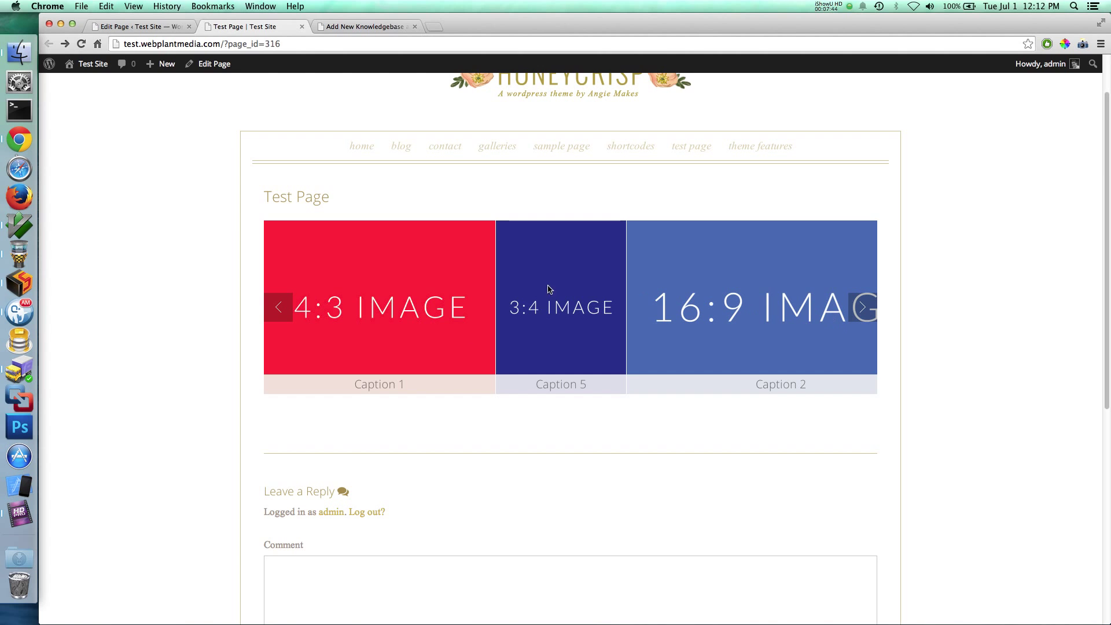
pyautogui.click(861, 307)
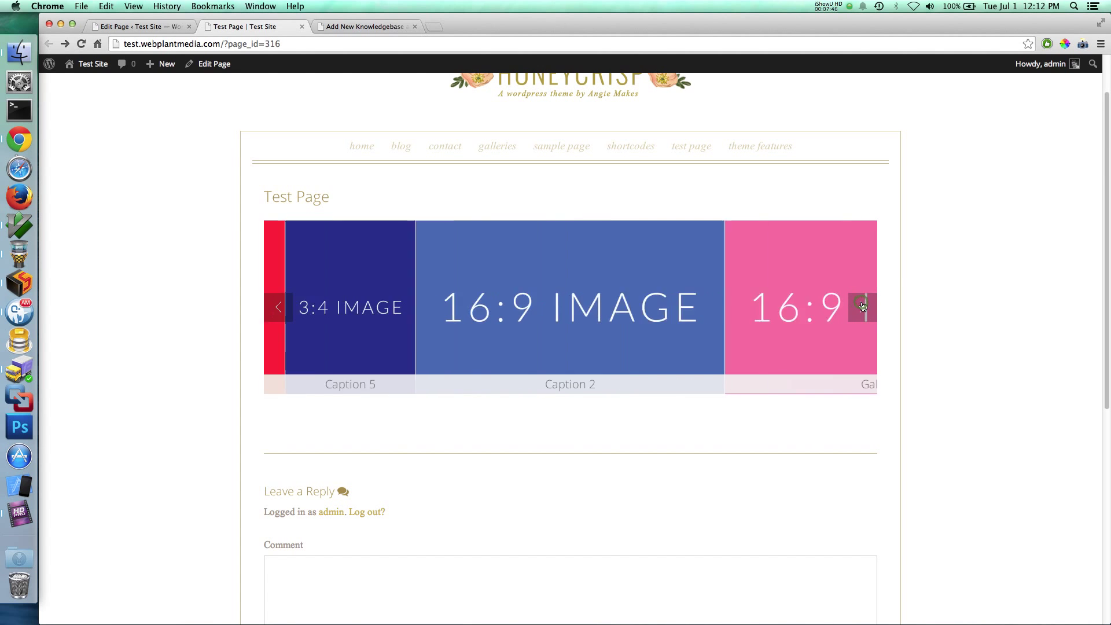
pyautogui.click(862, 306)
pyautogui.click(862, 306)
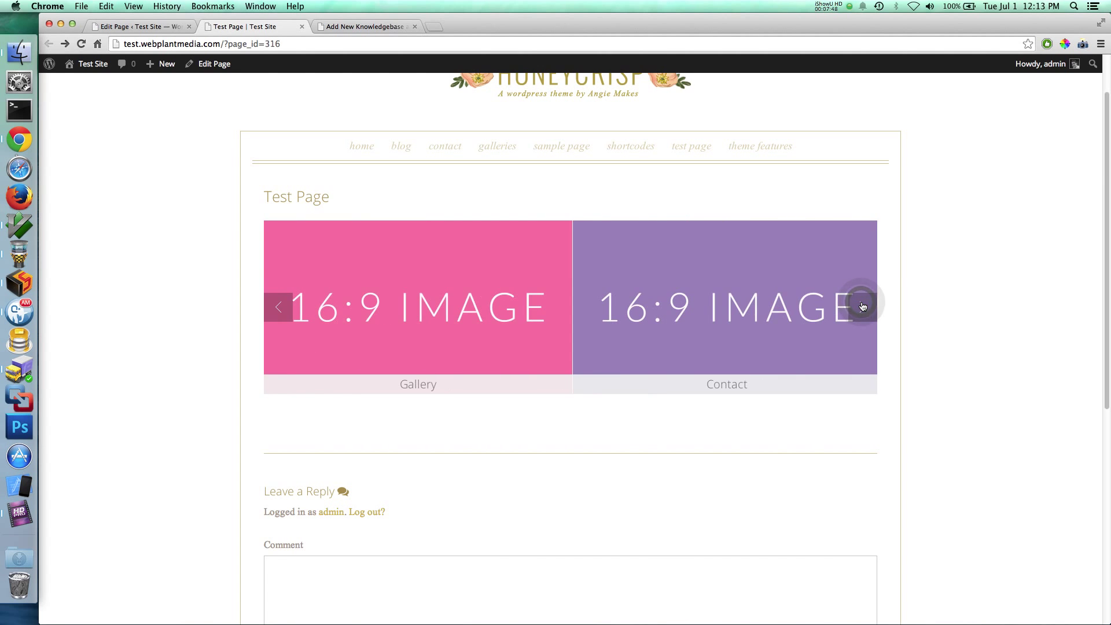
pyautogui.click(862, 306)
pyautogui.click(862, 306)
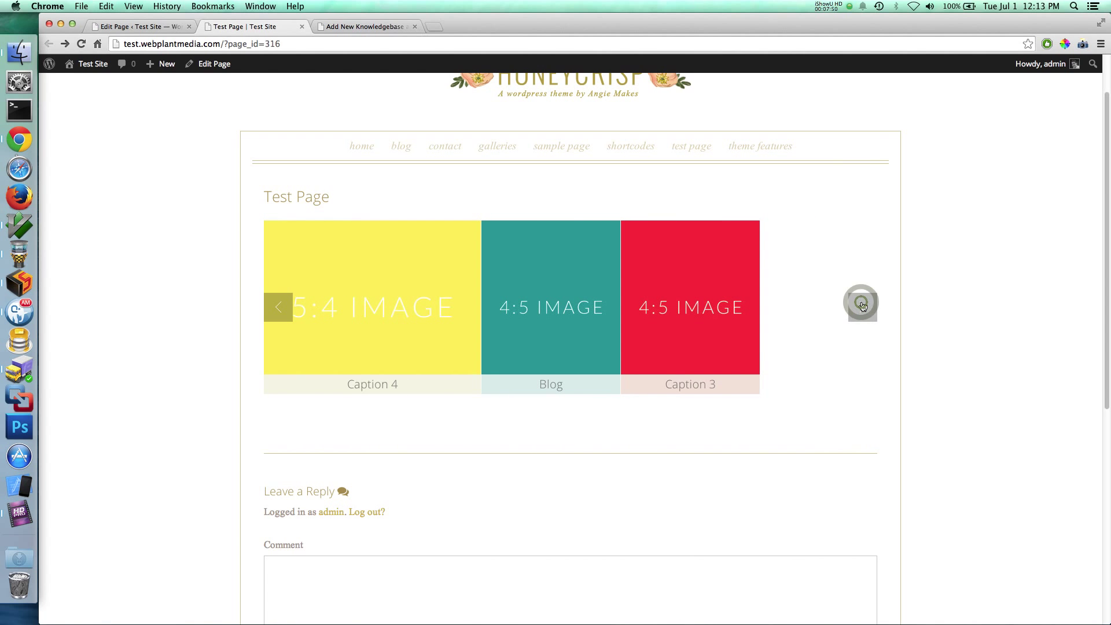
# - Move the carousel on the live Test Page back to its first image
pyautogui.click(279, 313)
pyautogui.click(279, 313)
pyautogui.click(279, 313)
pyautogui.click(279, 313)
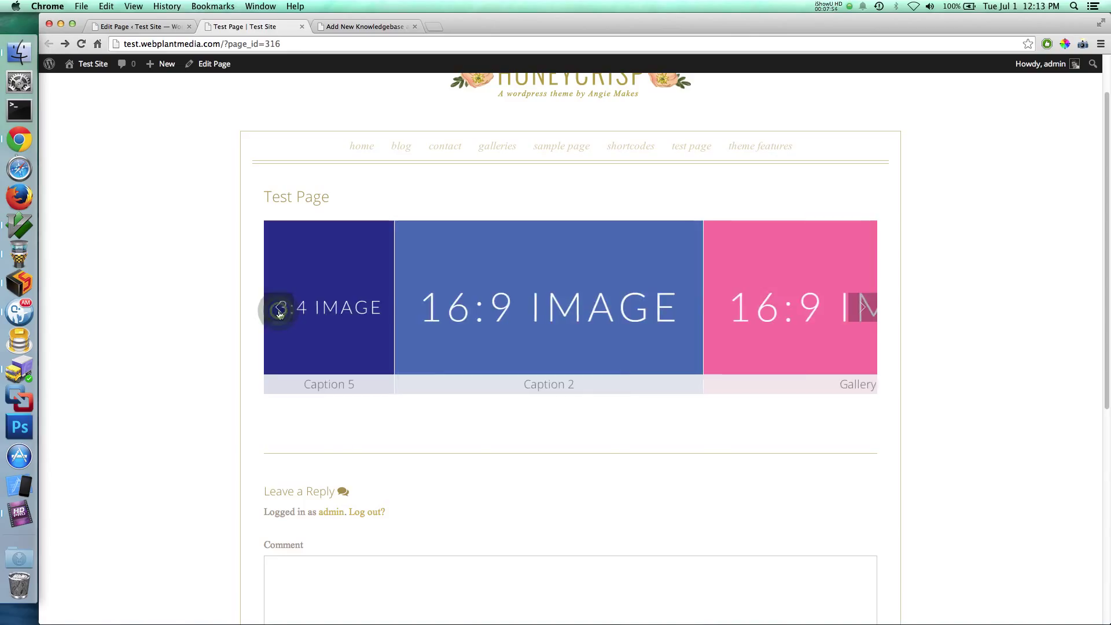
pyautogui.click(279, 313)
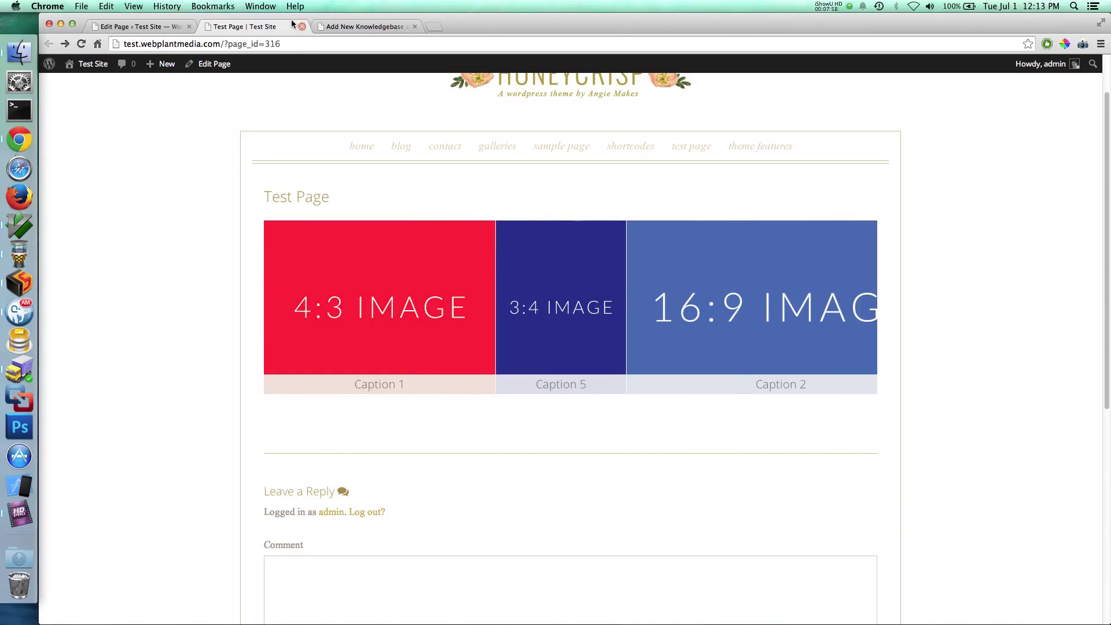
# - Reopen the gallery's settings, set Gutter Width to 10px, and update the gallery and the page
pyautogui.click(161, 26)
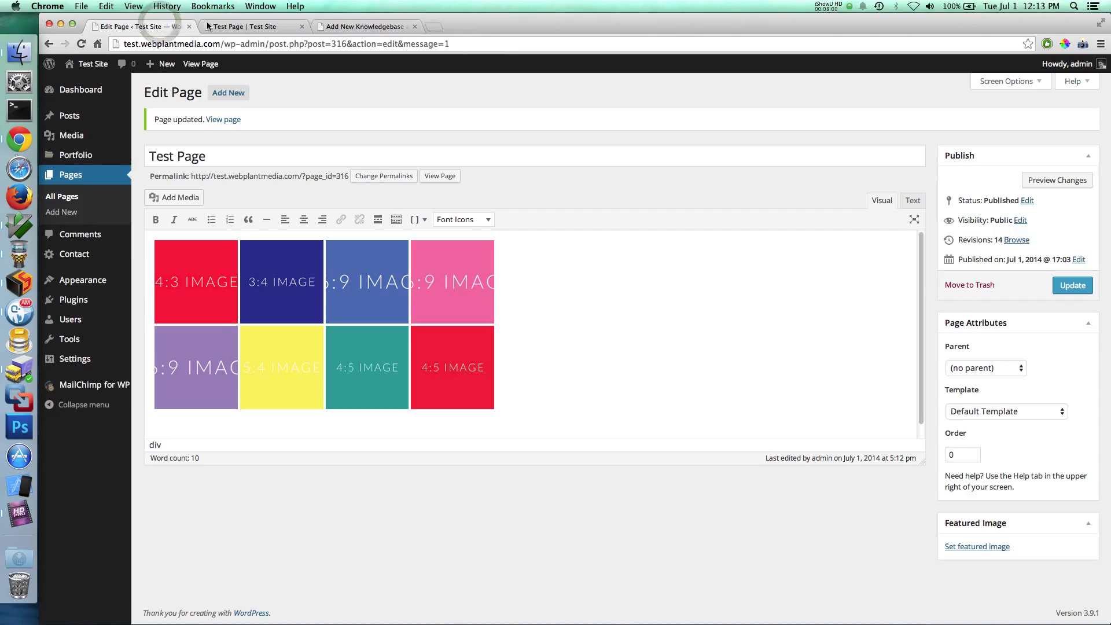
pyautogui.click(253, 295)
pyautogui.click(172, 244)
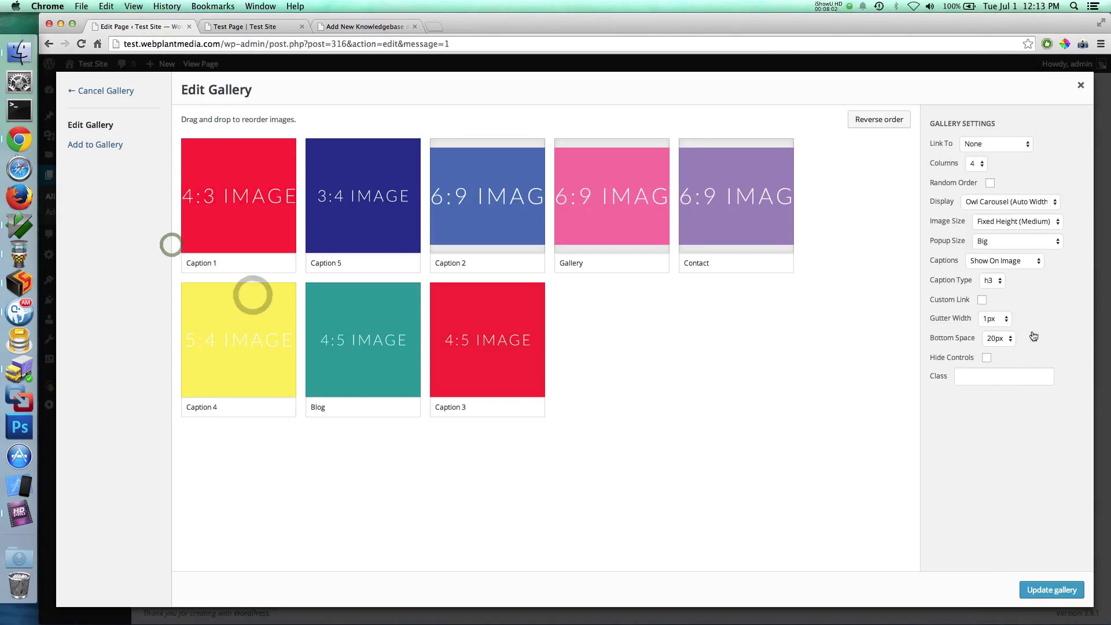
pyautogui.click(998, 319)
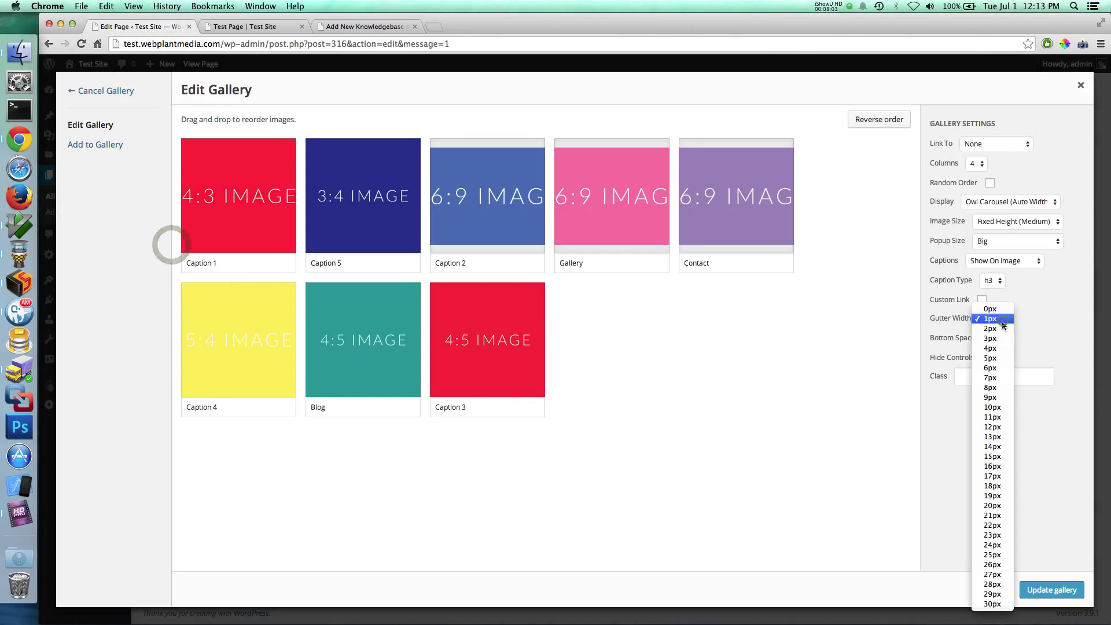
pyautogui.click(994, 408)
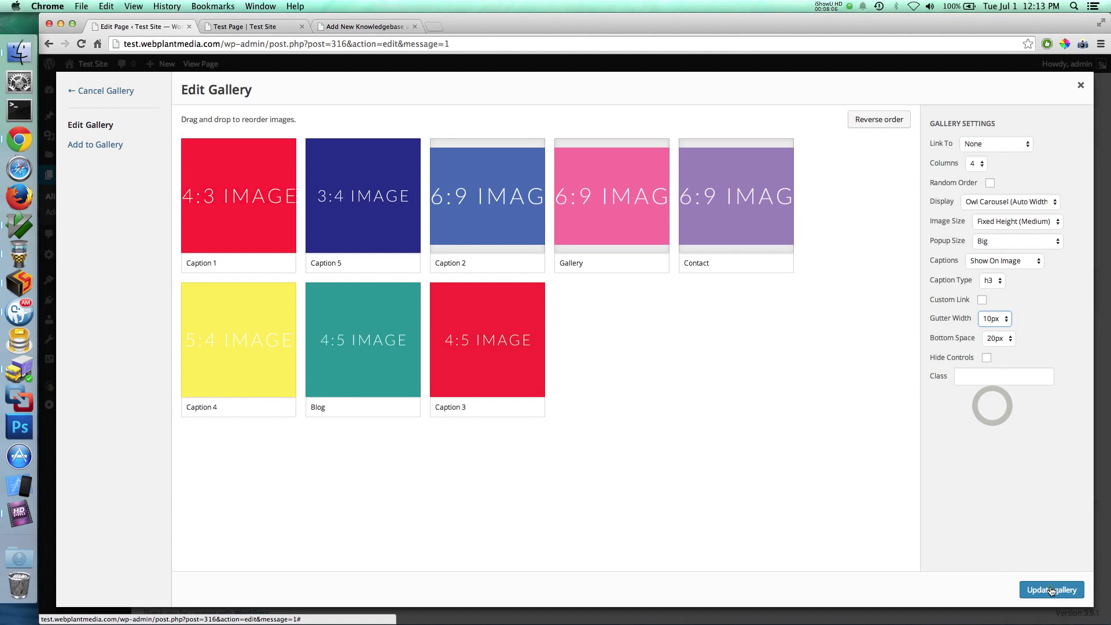
pyautogui.click(1050, 590)
pyautogui.click(1072, 285)
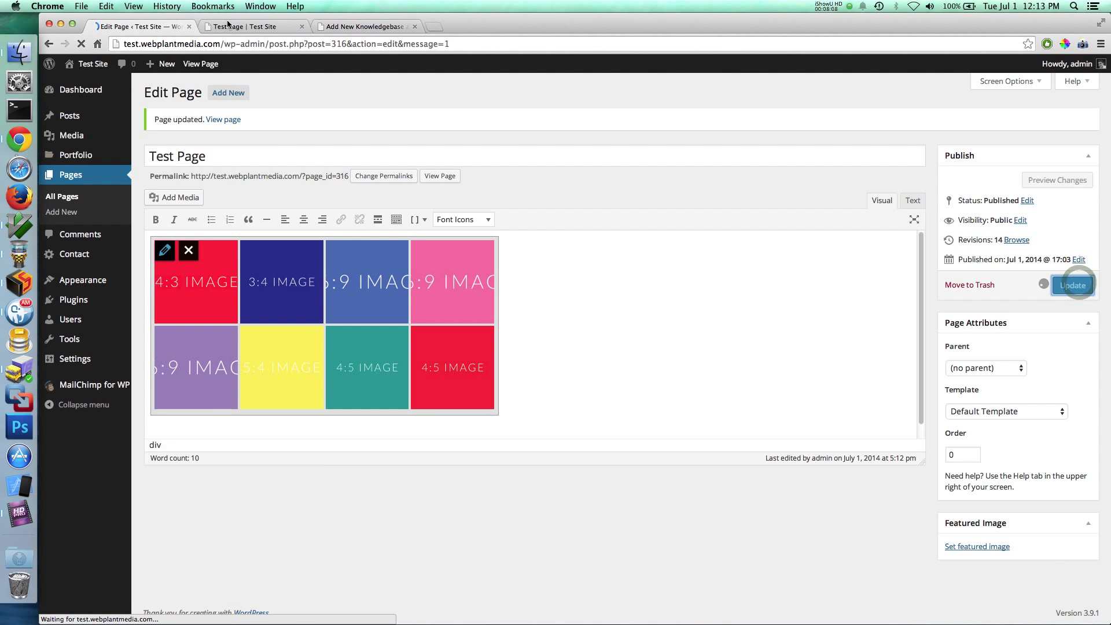
# - Reload the live Test Page and step the carousel forward and back to check the gutter between images
pyautogui.click(228, 26)
pyautogui.press('super+r')
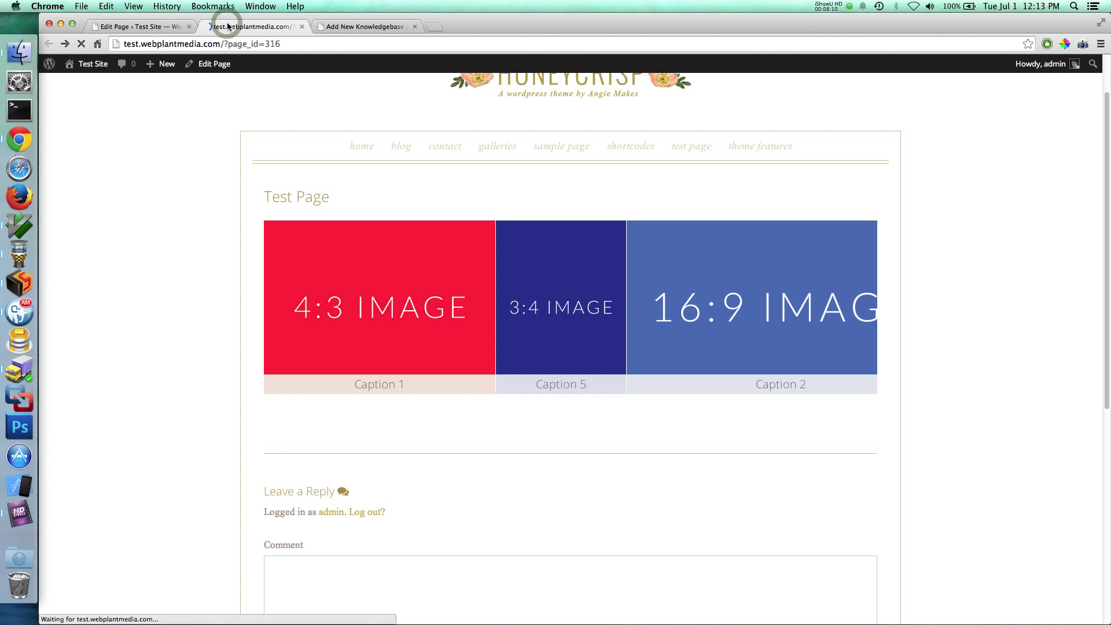
pyautogui.moveTo(626, 301)
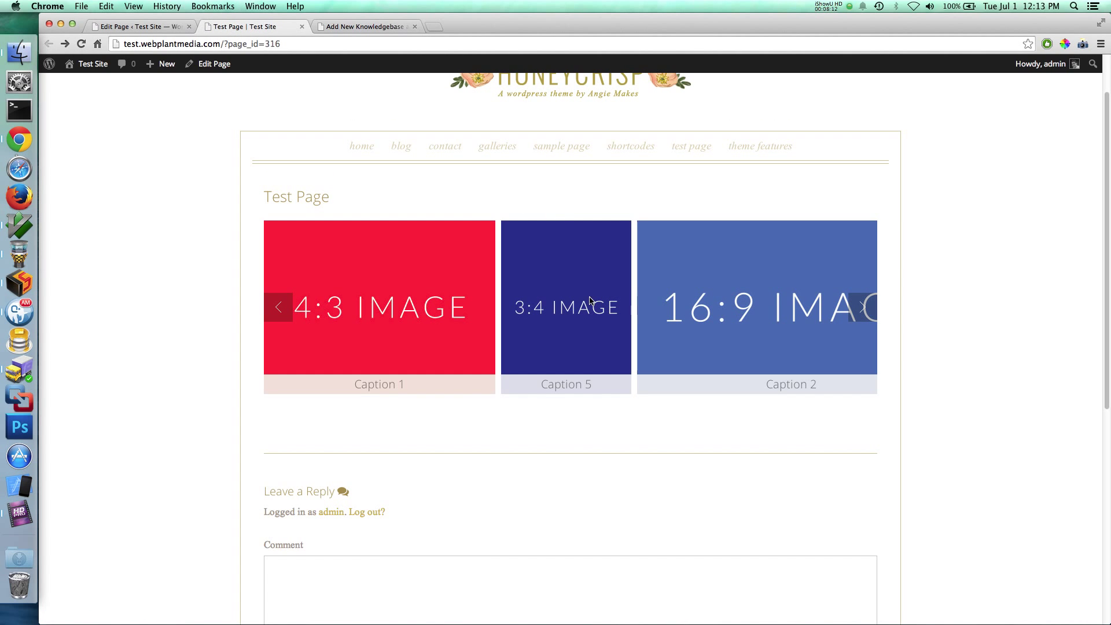
pyautogui.click(860, 307)
pyautogui.click(860, 307)
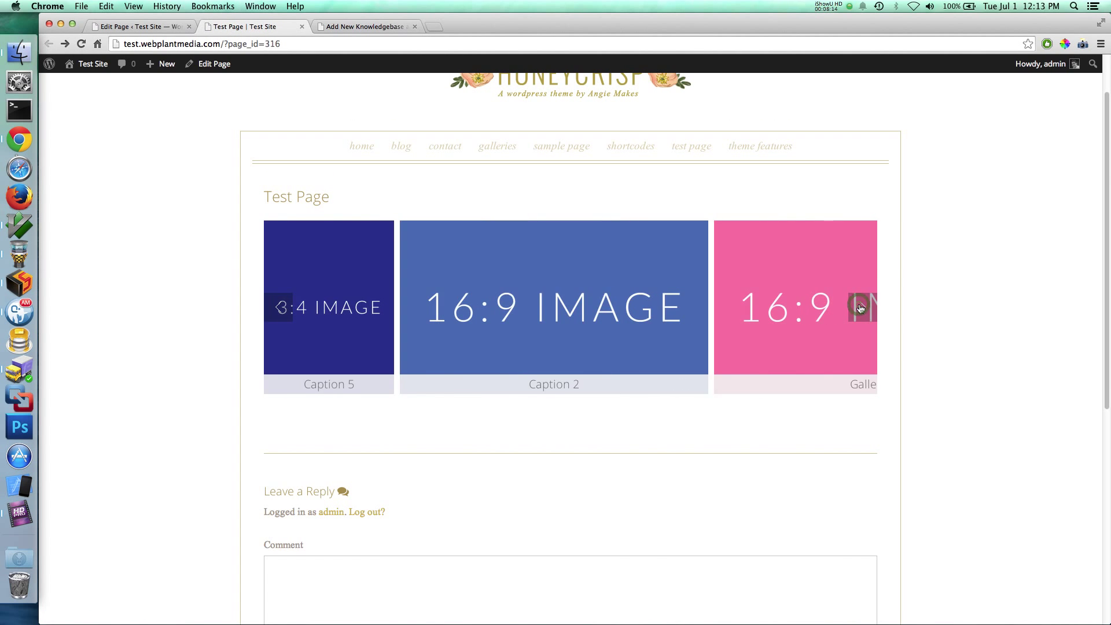
pyautogui.click(279, 306)
pyautogui.click(279, 307)
# - Reopen the gallery's settings in the page editor and set Display to Owl Carousel (Columns)
pyautogui.click(162, 27)
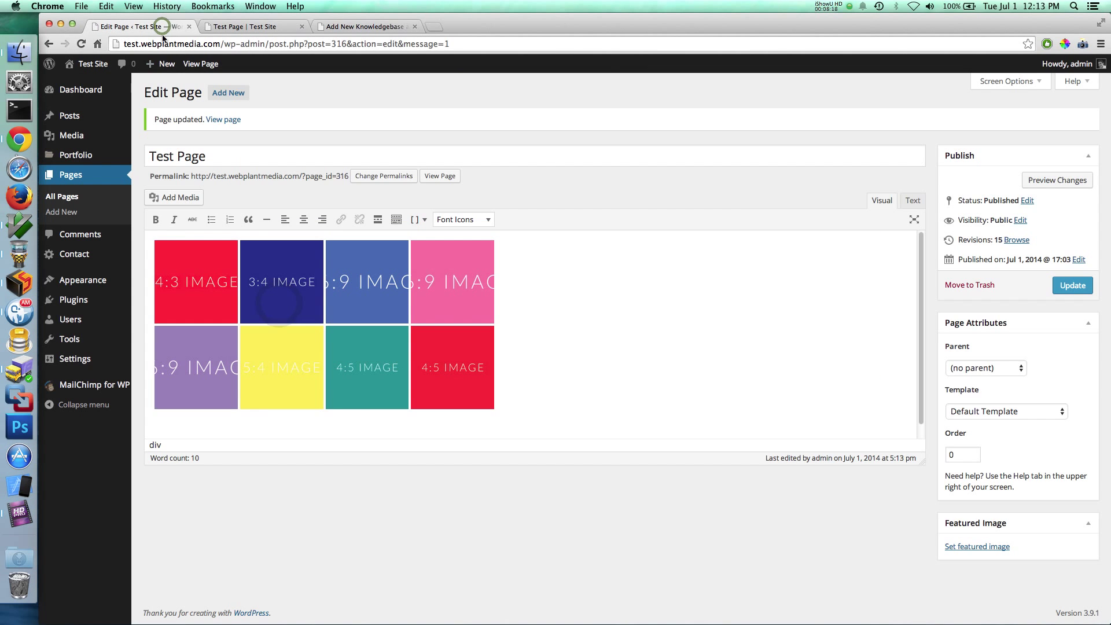
pyautogui.click(250, 282)
pyautogui.click(165, 250)
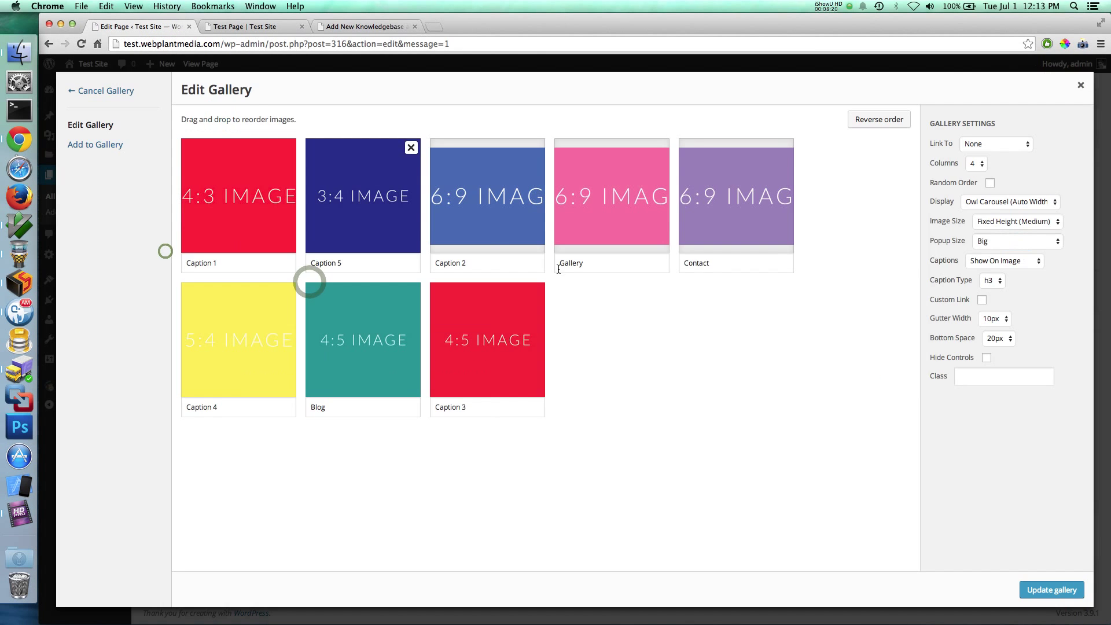
pyautogui.click(978, 202)
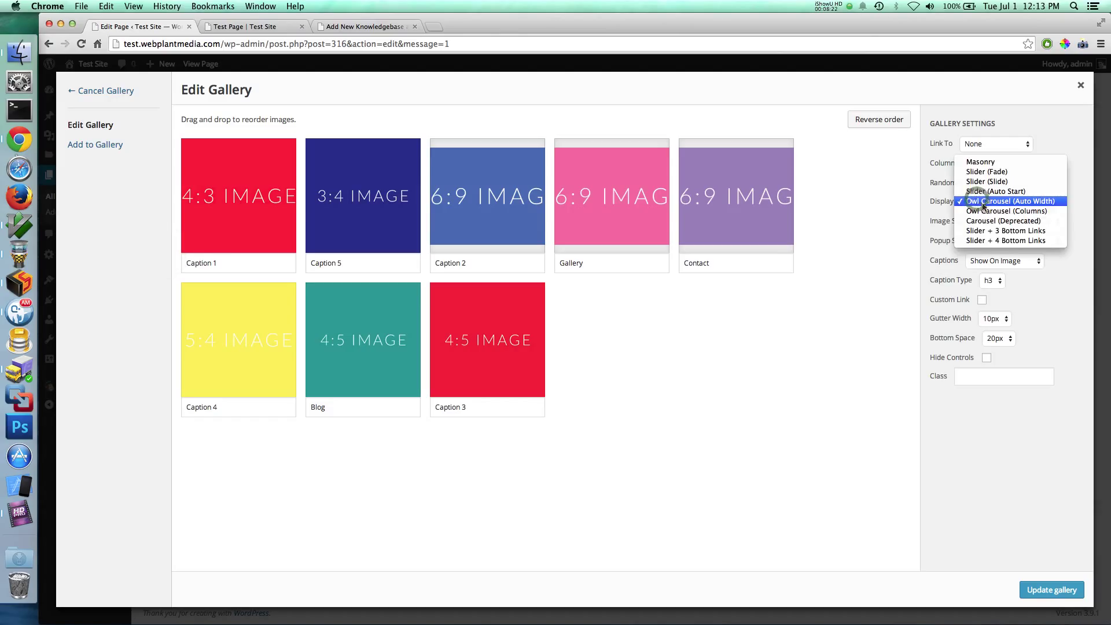
pyautogui.click(990, 211)
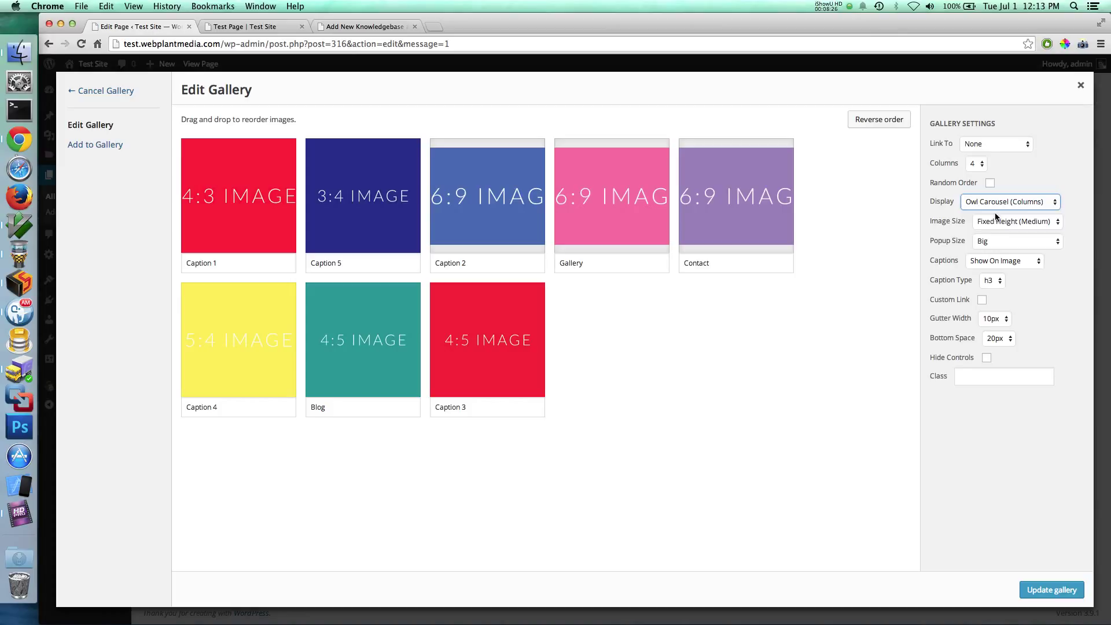
pyautogui.click(996, 216)
pyautogui.click(988, 218)
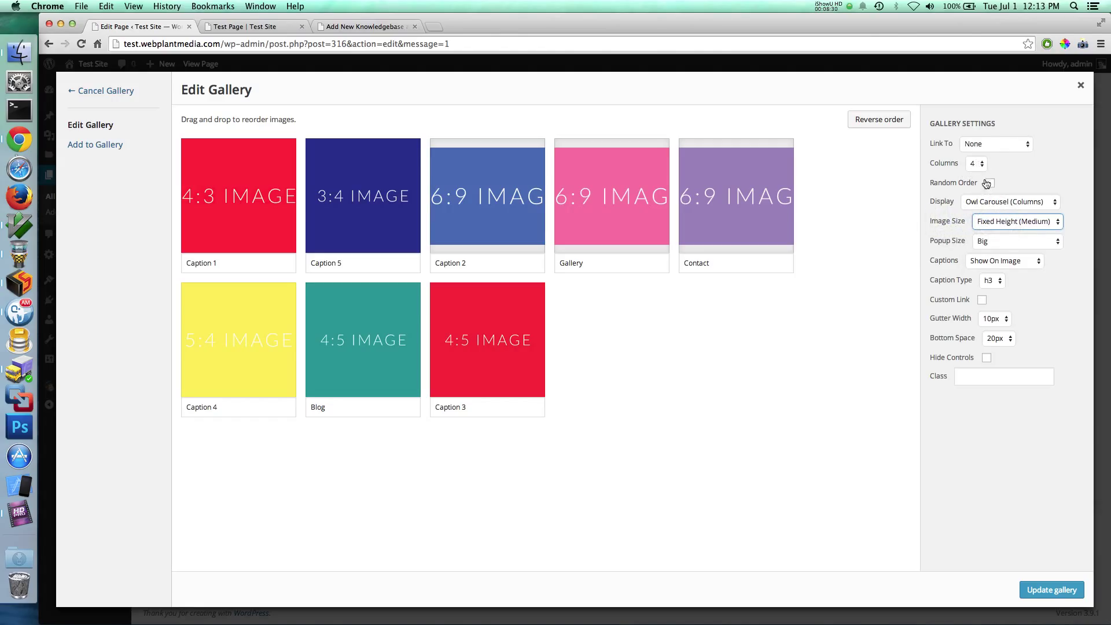
# - Set the gallery's Columns to 7 and Image Size to Carousel (Large), saving both the gallery and the page
pyautogui.click(976, 164)
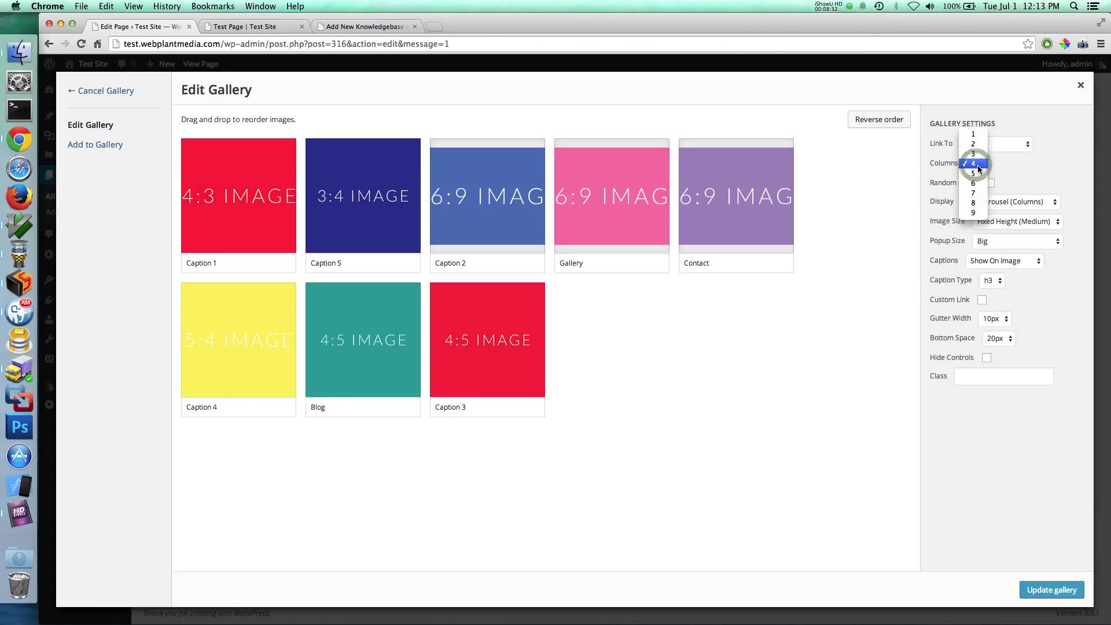
pyautogui.click(980, 193)
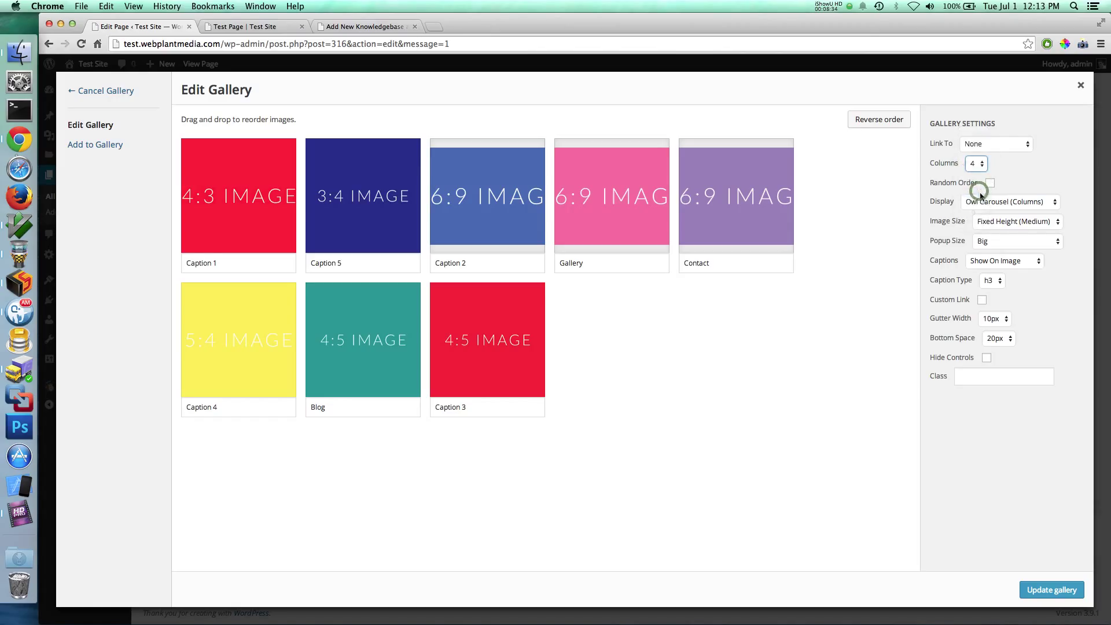
pyautogui.click(1016, 221)
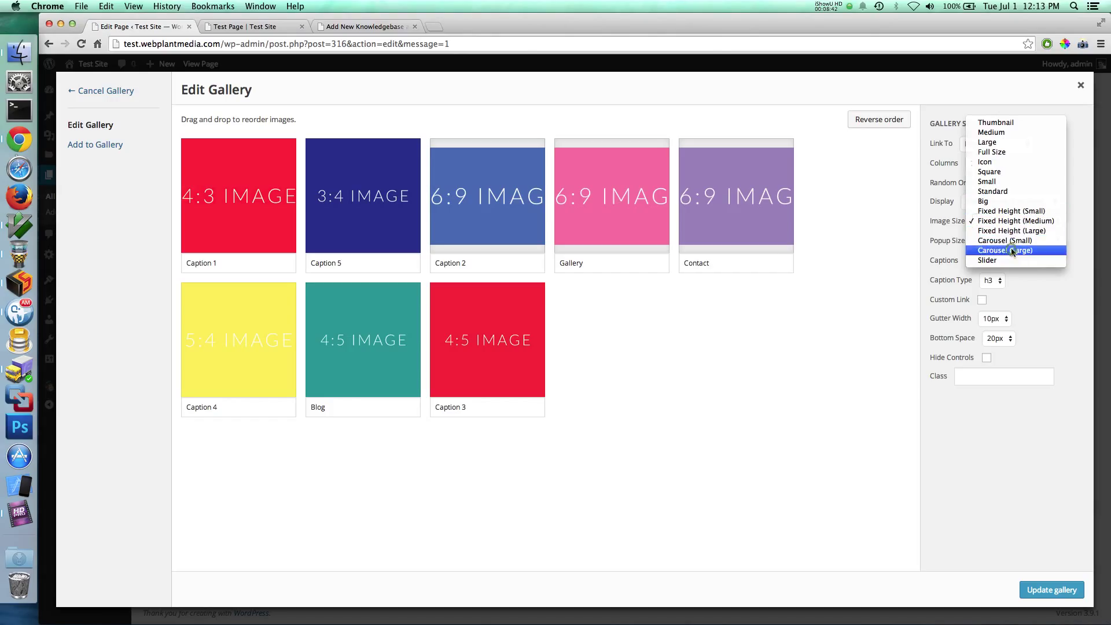
pyautogui.click(1012, 250)
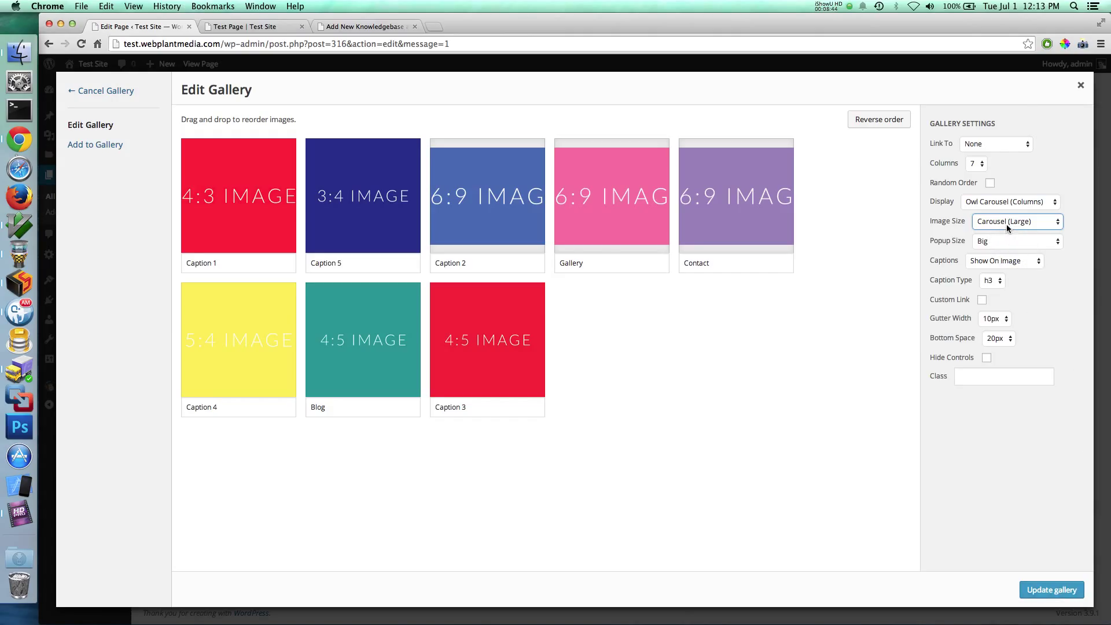
pyautogui.click(1056, 592)
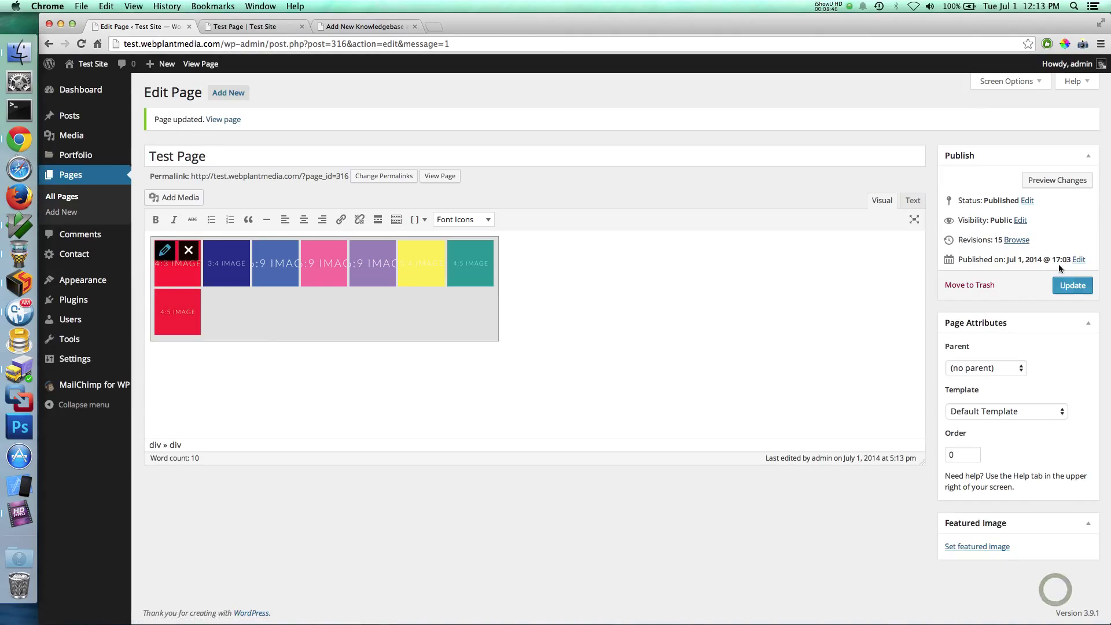
pyautogui.click(1068, 285)
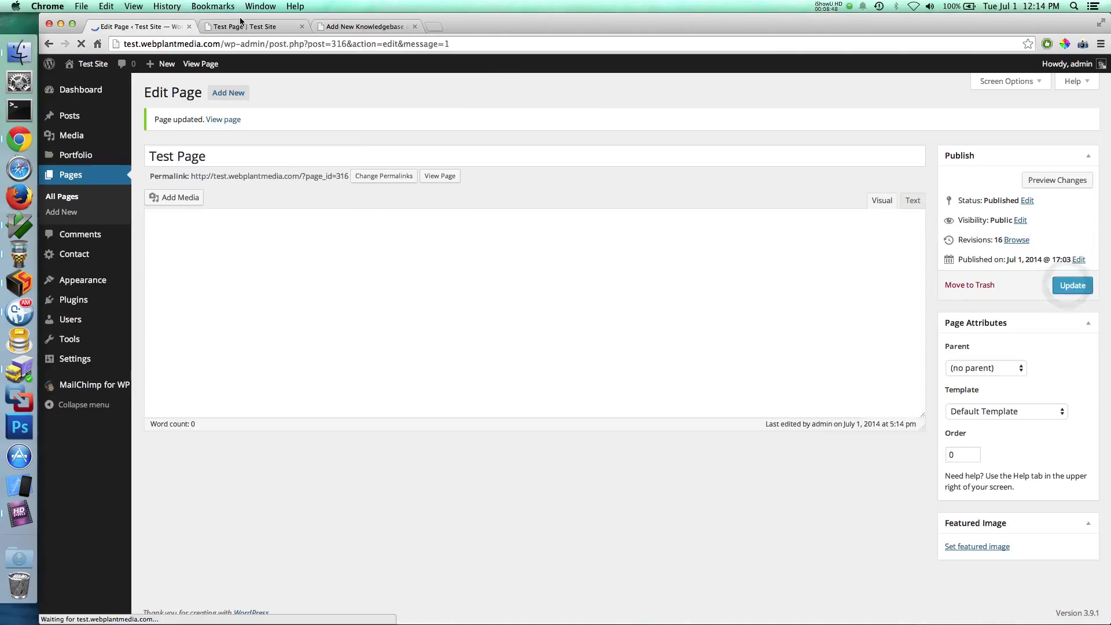
# - Reload the live Test Page to check the seven-column carousel
pyautogui.click(243, 26)
pyautogui.press('super+r')
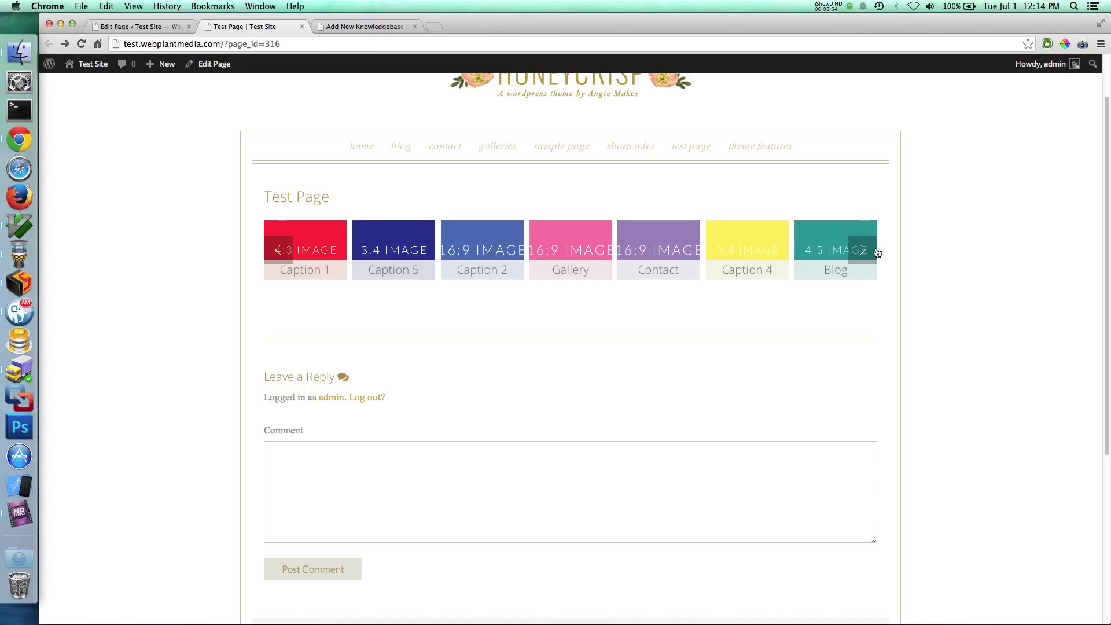
# - Step the seven-column carousel on the live Test Page forward and back
pyautogui.click(864, 251)
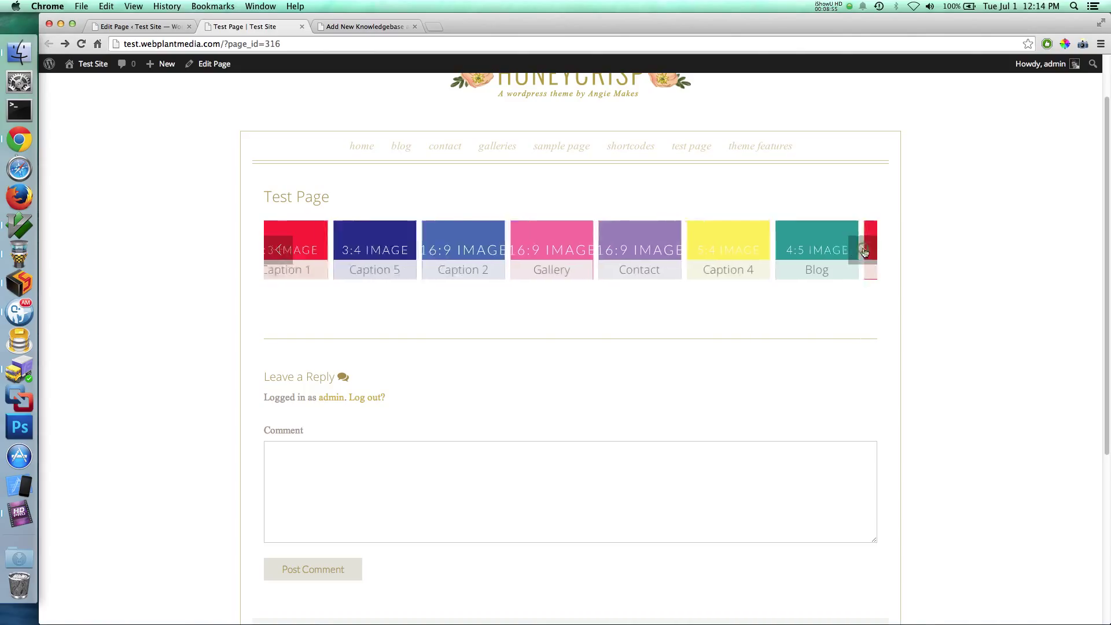
pyautogui.click(268, 250)
# - Reopen the gallery's settings in the page editor and set Gutter Width to 5px
pyautogui.click(129, 27)
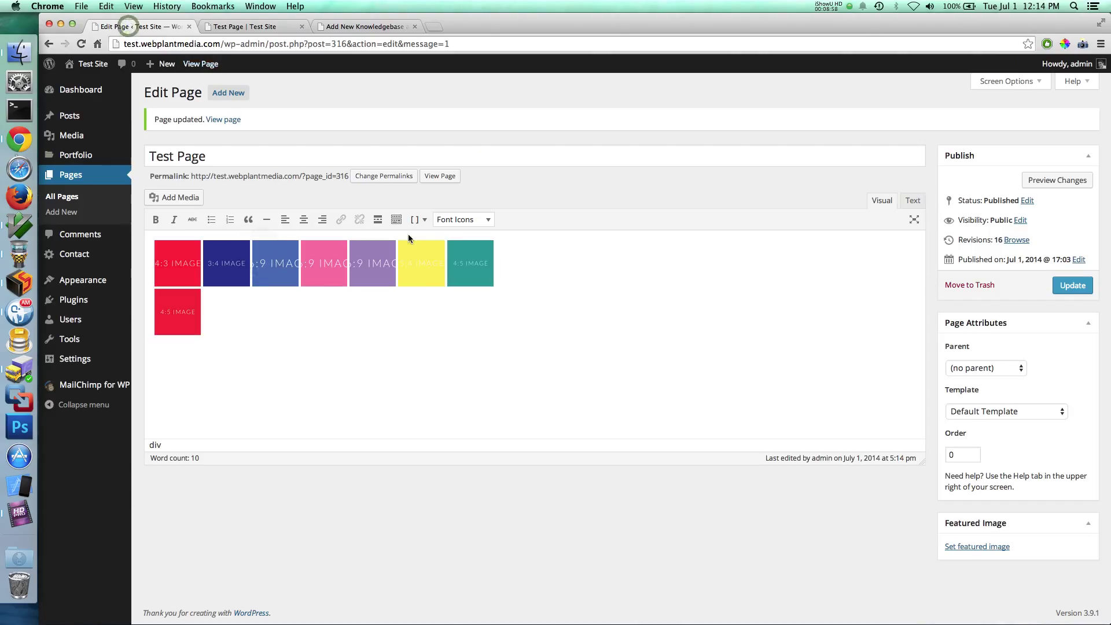
pyautogui.click(365, 257)
pyautogui.click(162, 251)
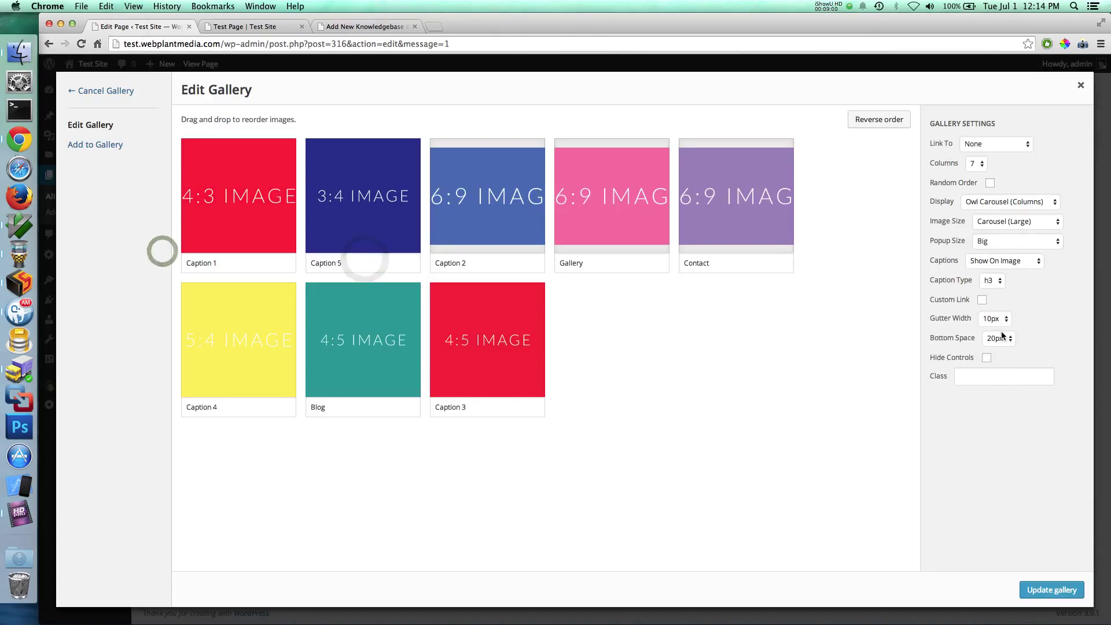
pyautogui.click(995, 318)
pyautogui.click(997, 318)
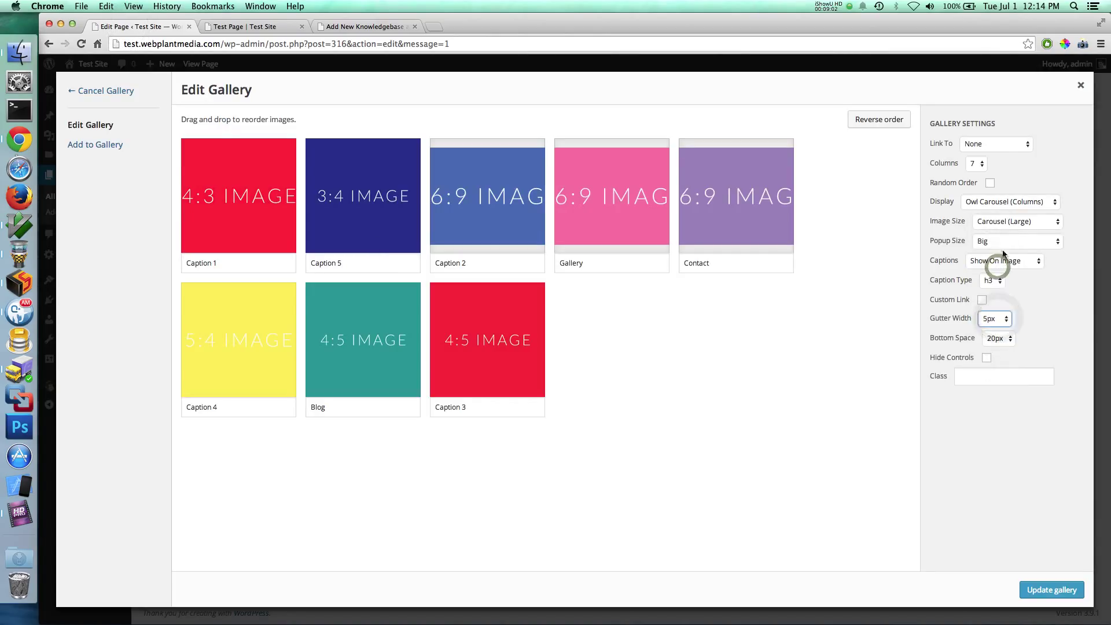
# - Set the gallery's Display to Slider + 3 Bottom Links and Image Size to Slider, saving both the gallery and the page
pyautogui.click(1014, 208)
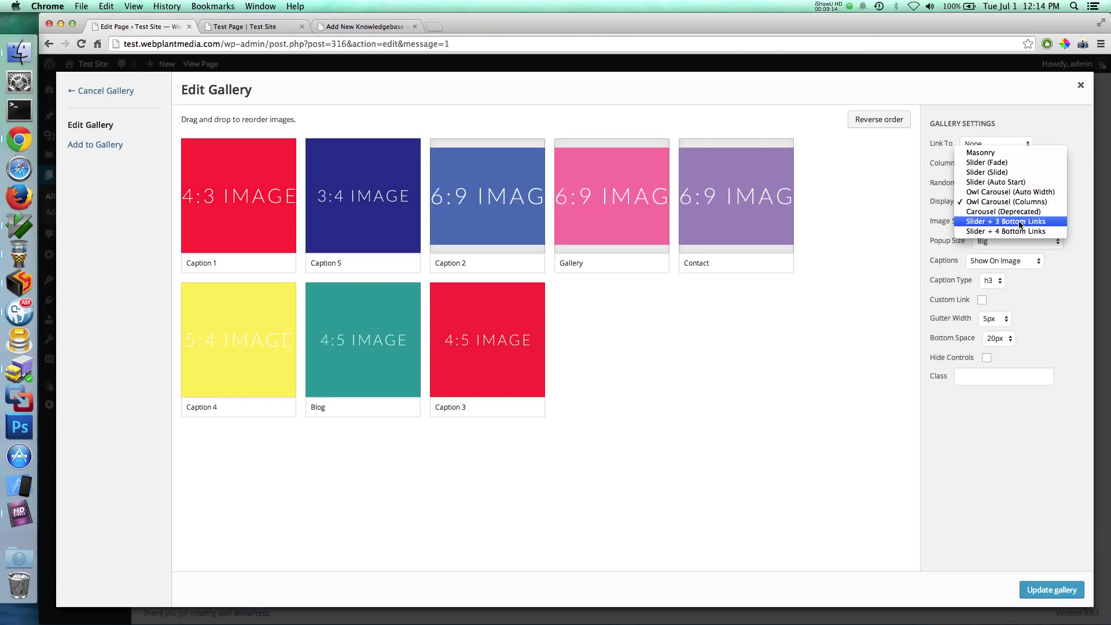
pyautogui.click(1019, 223)
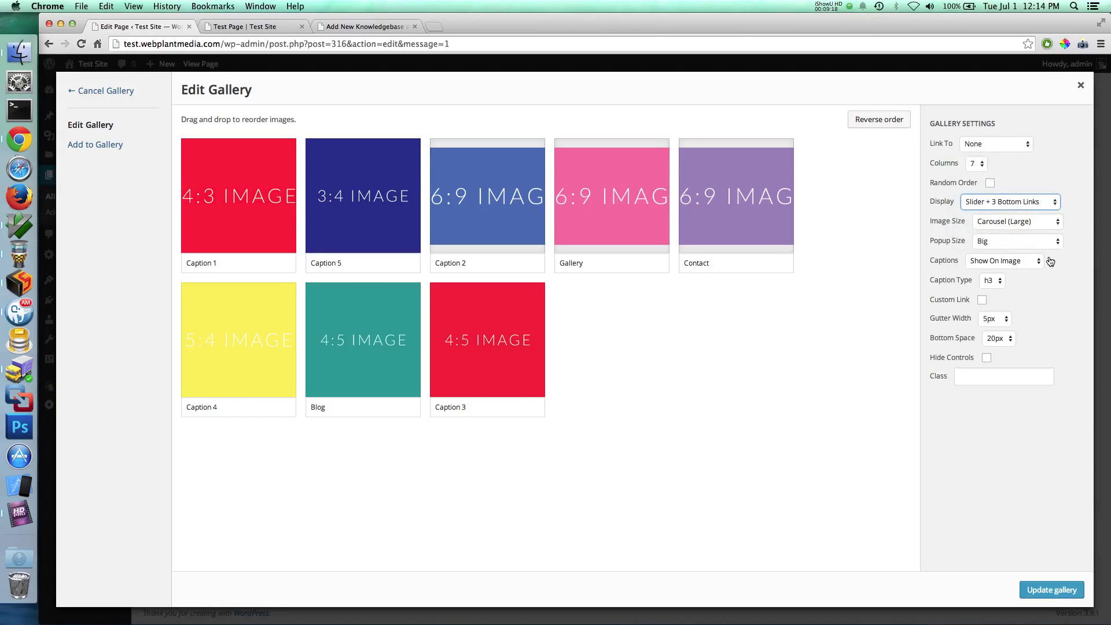
pyautogui.click(1037, 226)
pyautogui.click(1030, 231)
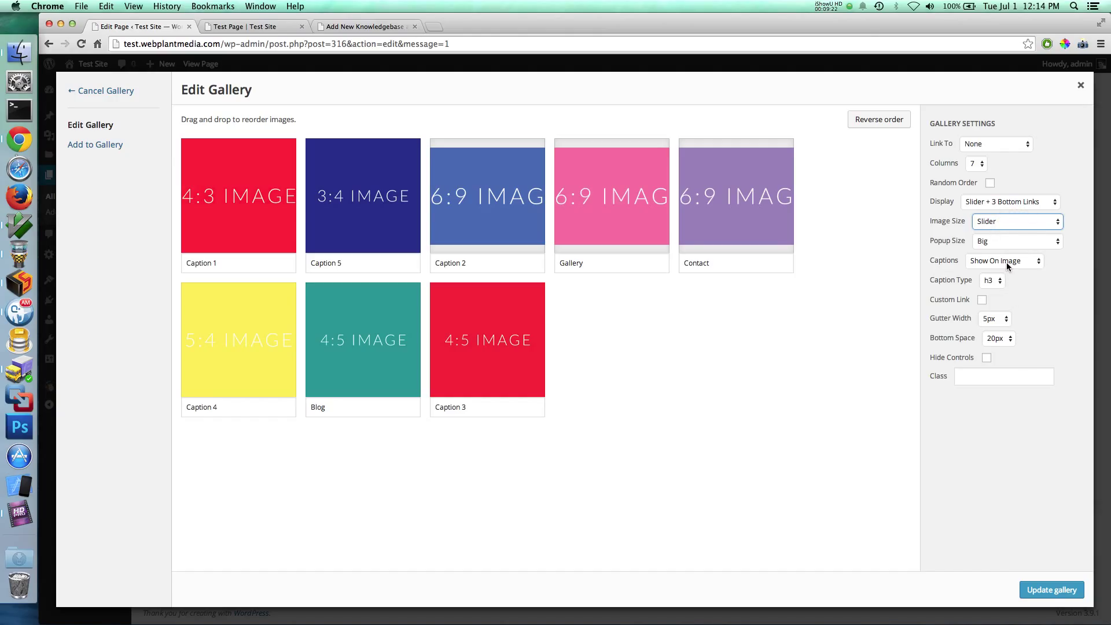
pyautogui.click(1052, 590)
pyautogui.click(1073, 286)
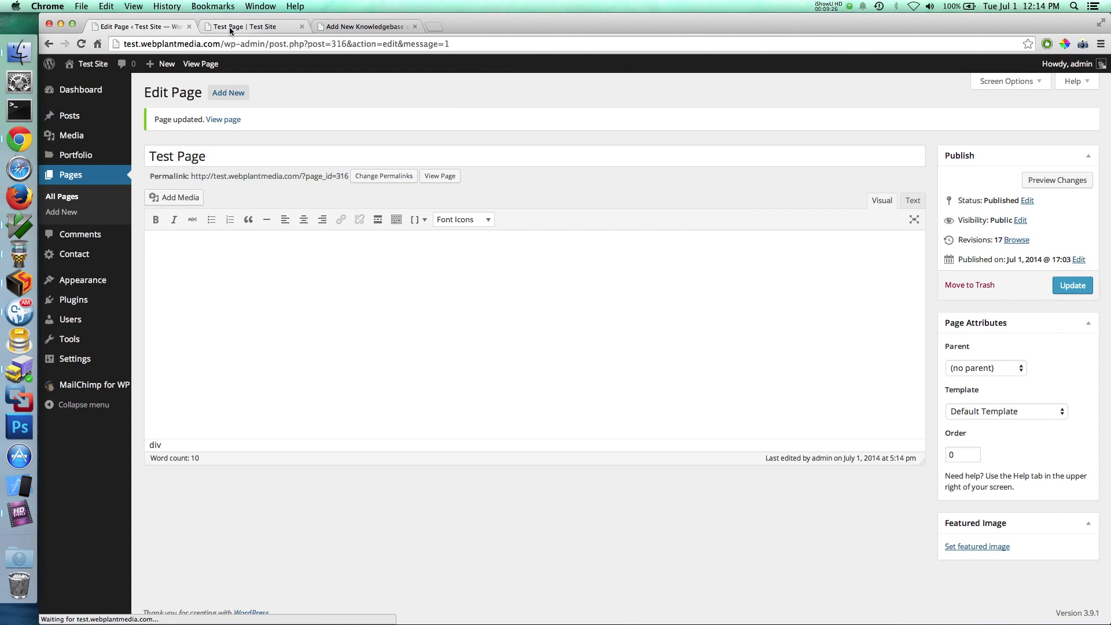
# - View the updated live Test Page and advance the slider through several images to check it above the three bottom links
pyautogui.click(230, 28)
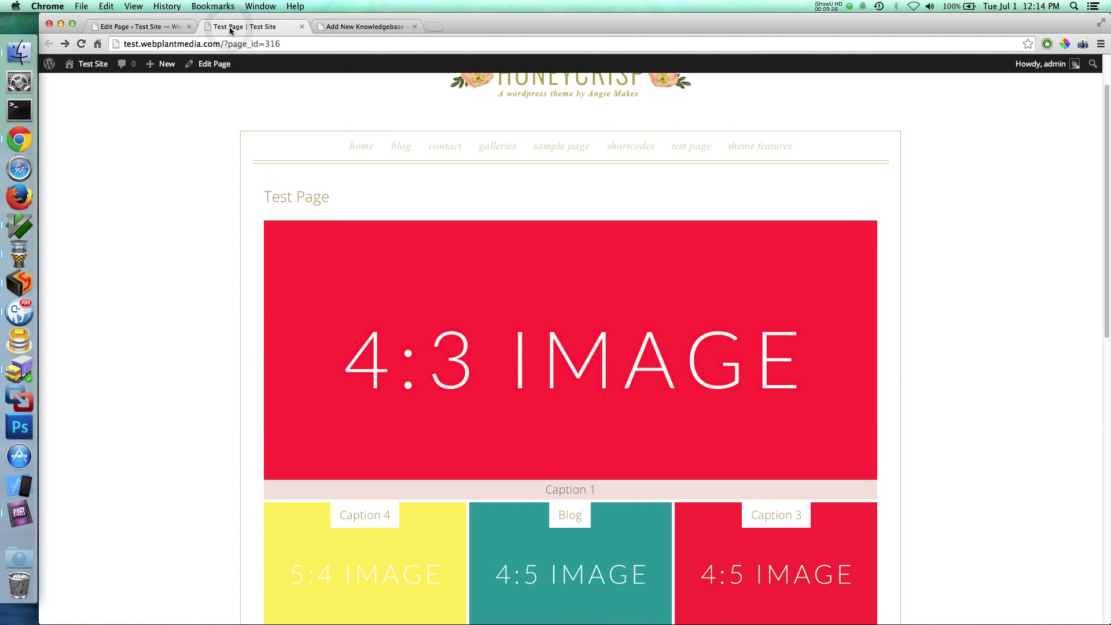
pyautogui.scroll(-2, 397, 235)
pyautogui.click(868, 277)
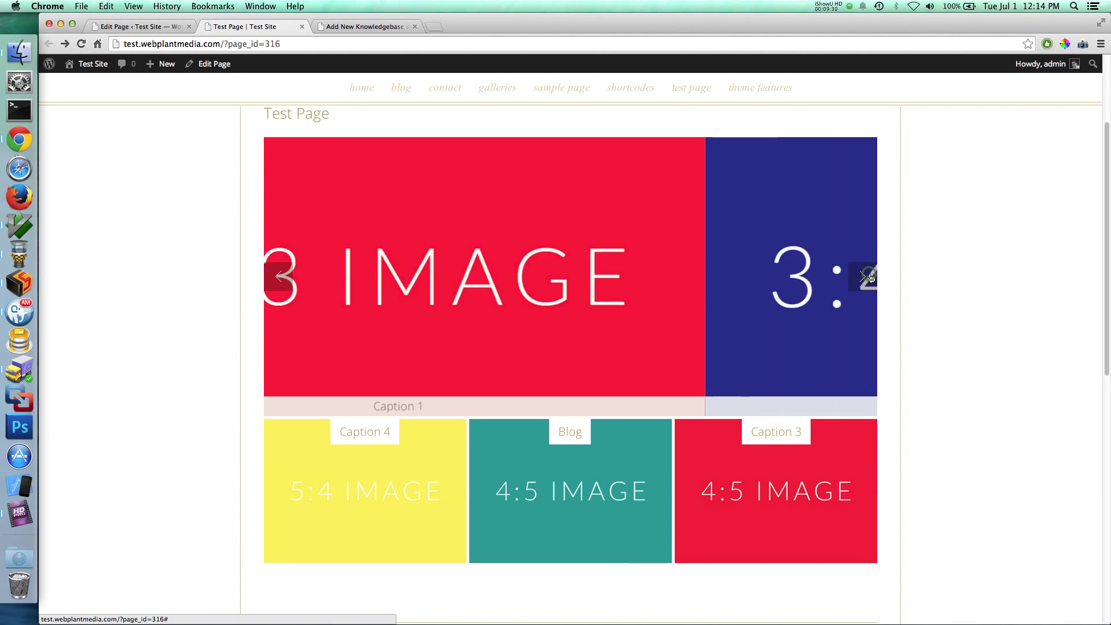
pyautogui.click(870, 278)
pyautogui.click(870, 277)
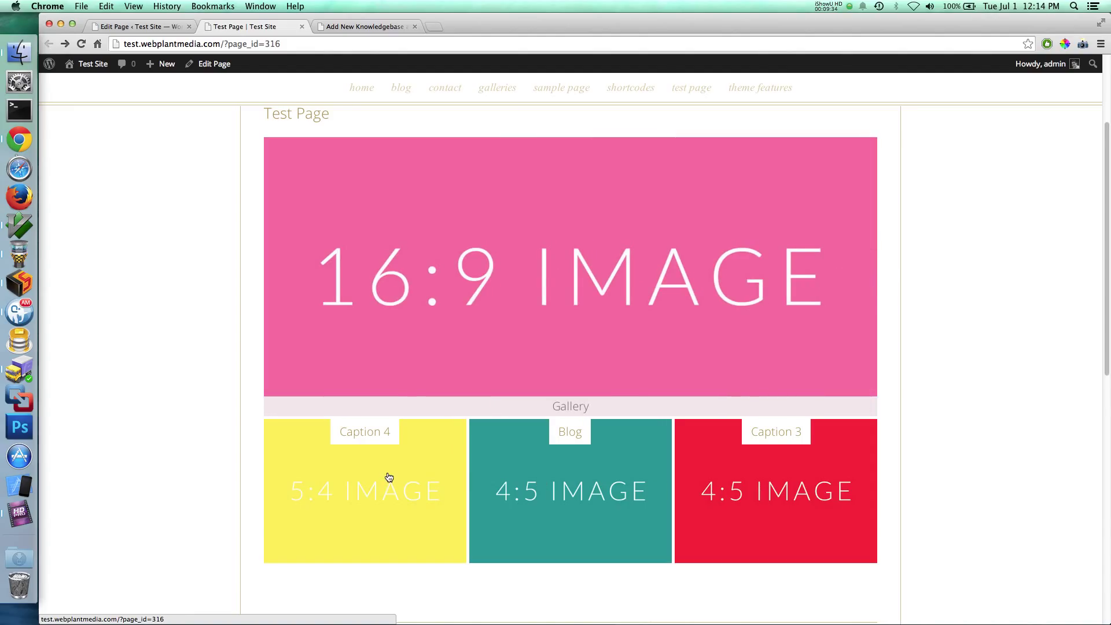
# - Reopen the gallery's settings in the page editor and examine the attachment details of the yellow Caption 4 image, including its Link To field
pyautogui.click(167, 28)
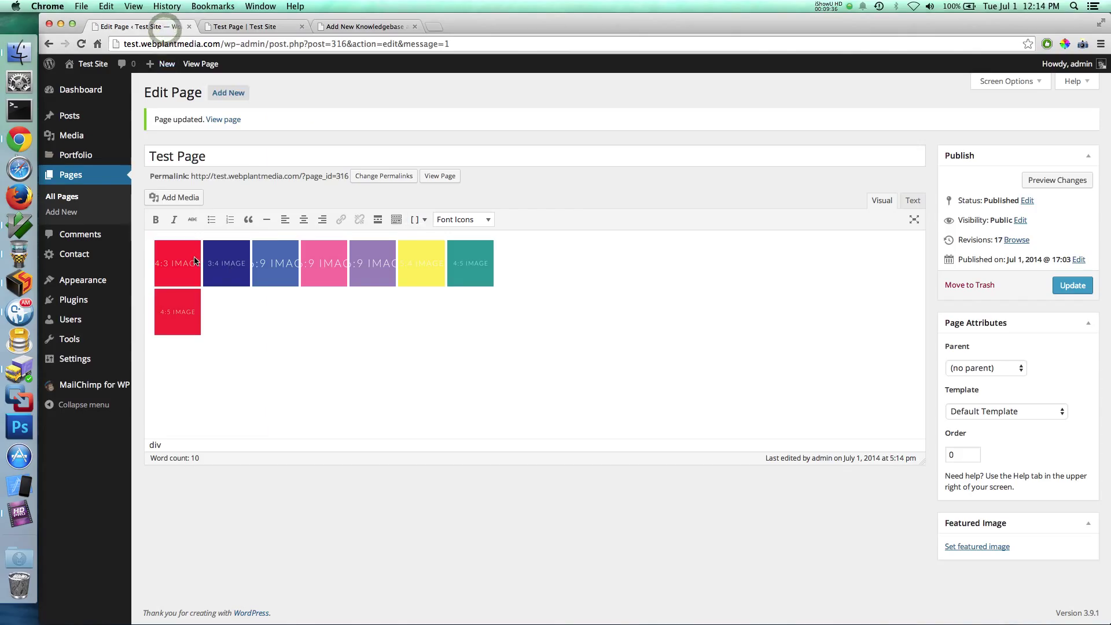
pyautogui.click(282, 261)
pyautogui.click(160, 249)
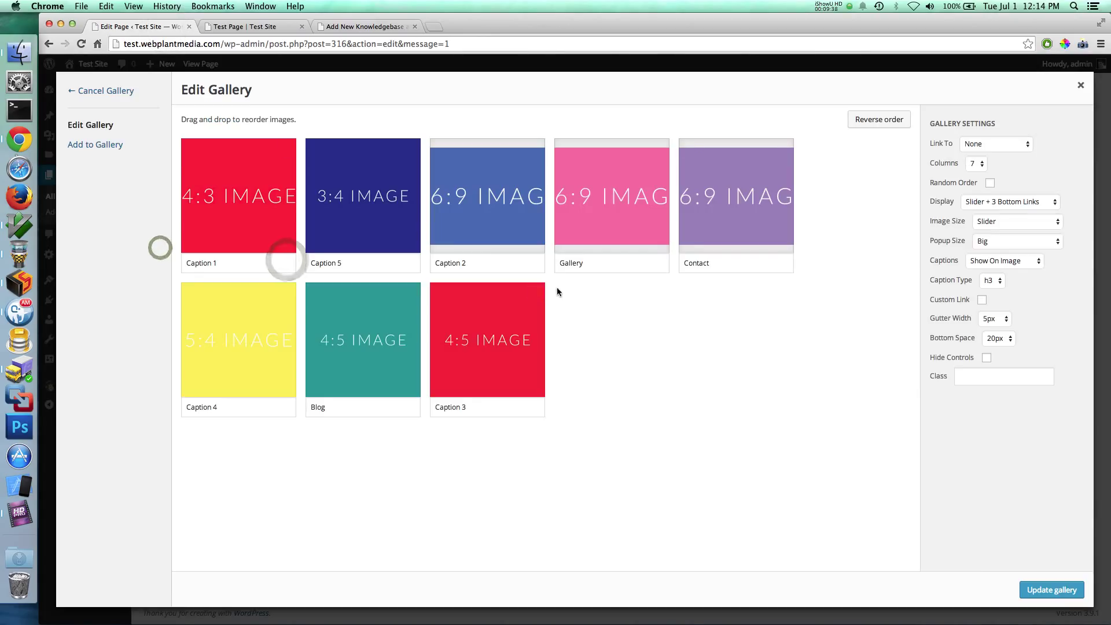
pyautogui.click(214, 310)
pyautogui.scroll(-3, 997, 383)
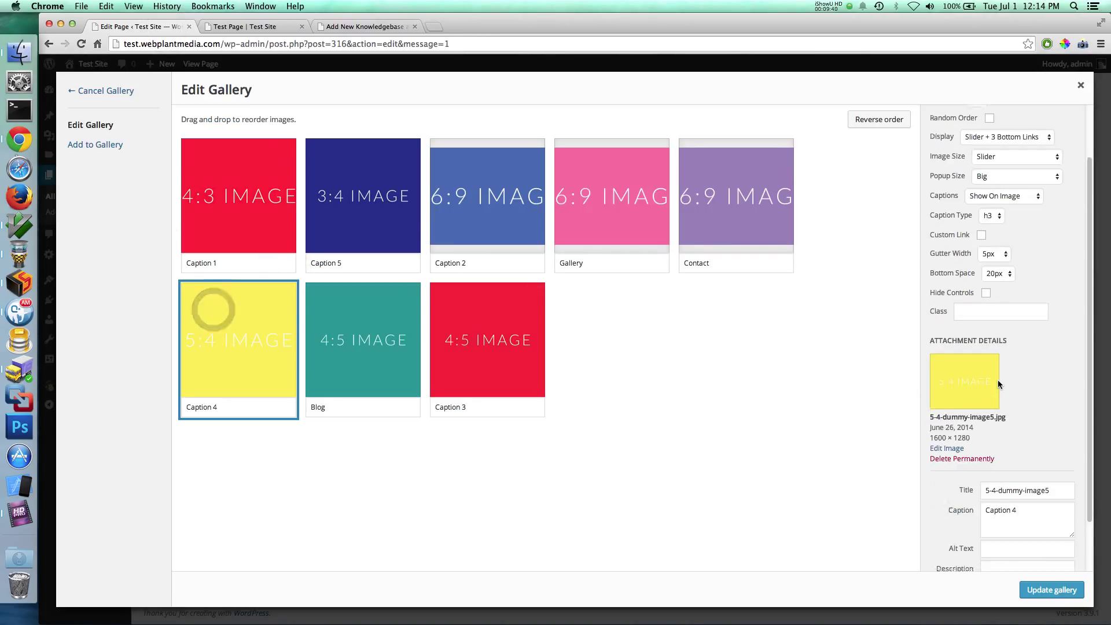
pyautogui.scroll(-2, 998, 380)
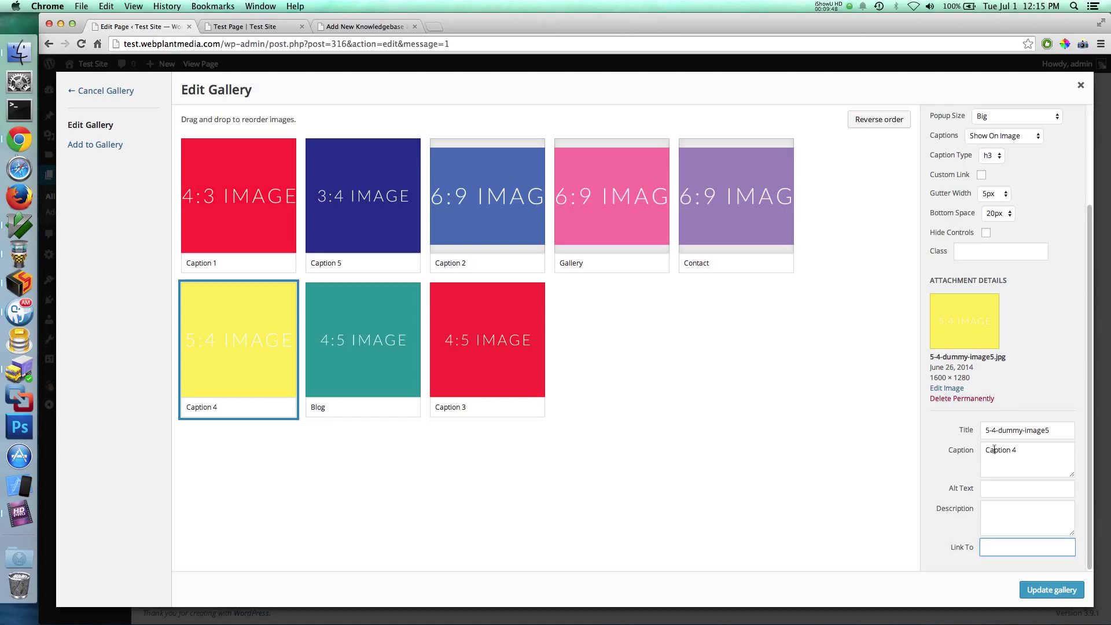
pyautogui.scroll(1, 994, 450)
pyautogui.scroll(3, 956, 458)
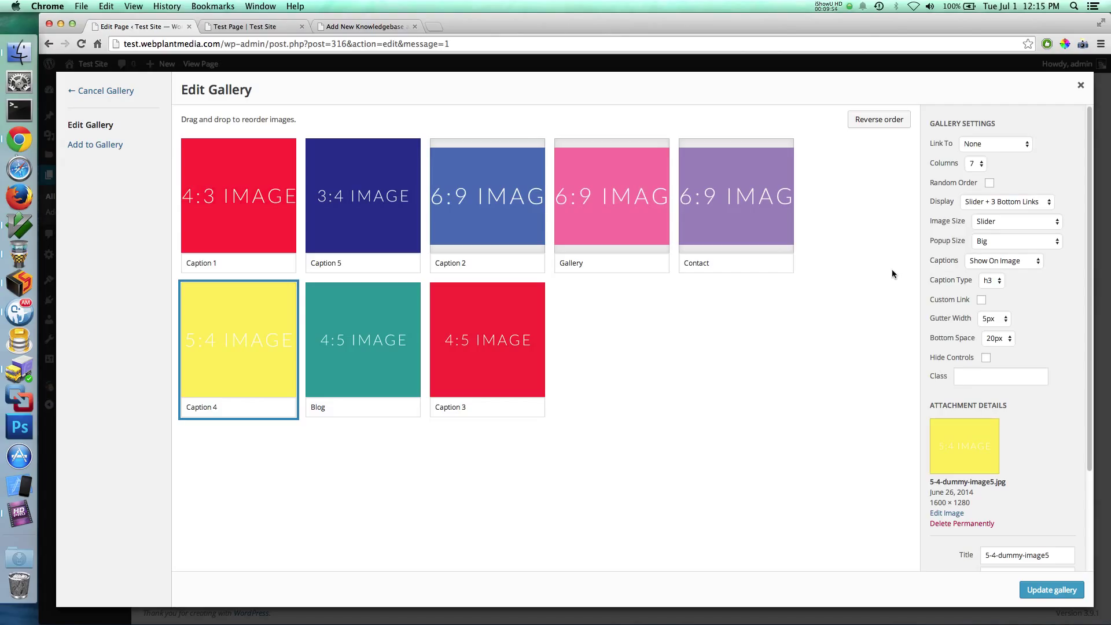
# - Set the gallery's Display to Masonry and enable Custom Link, checking the Link To field of the yellow image
pyautogui.click(991, 199)
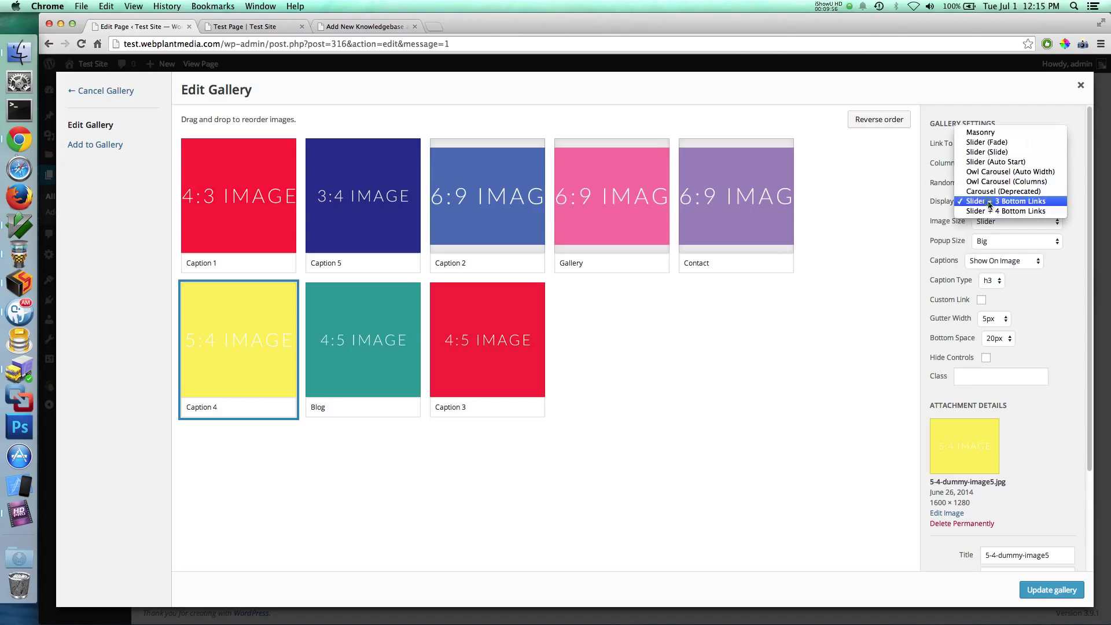
pyautogui.click(982, 135)
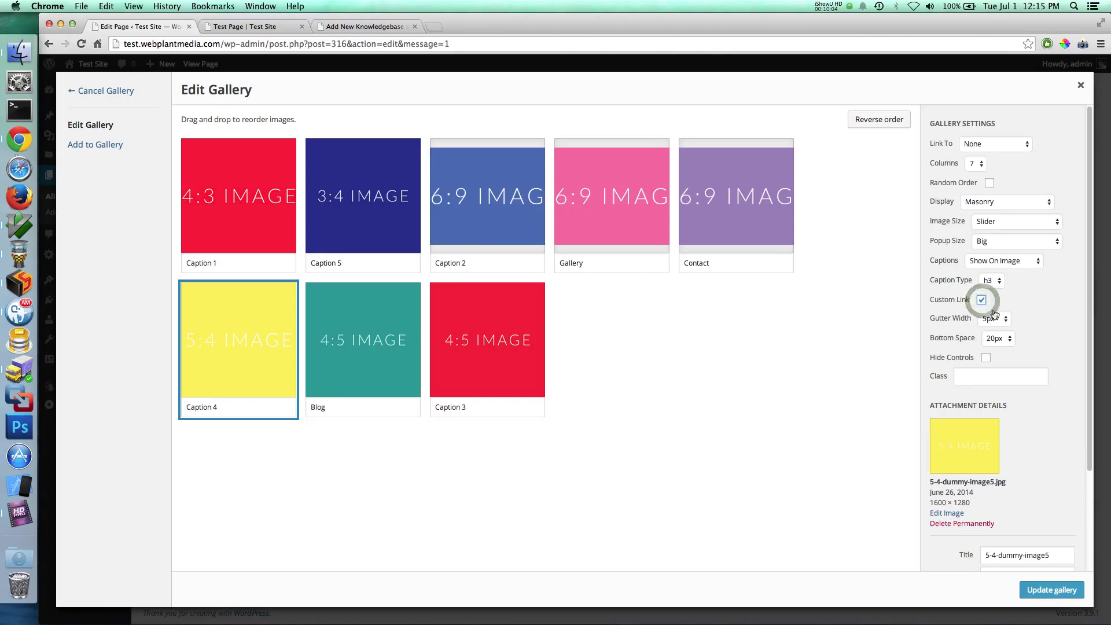
pyautogui.scroll(-4, 981, 398)
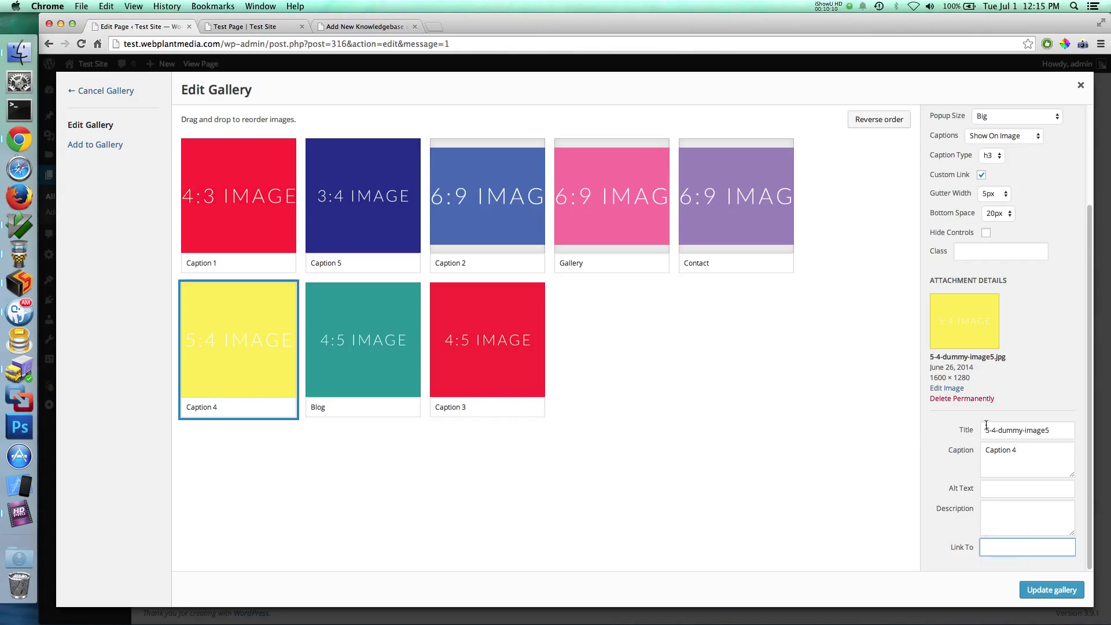
pyautogui.scroll(3, 987, 425)
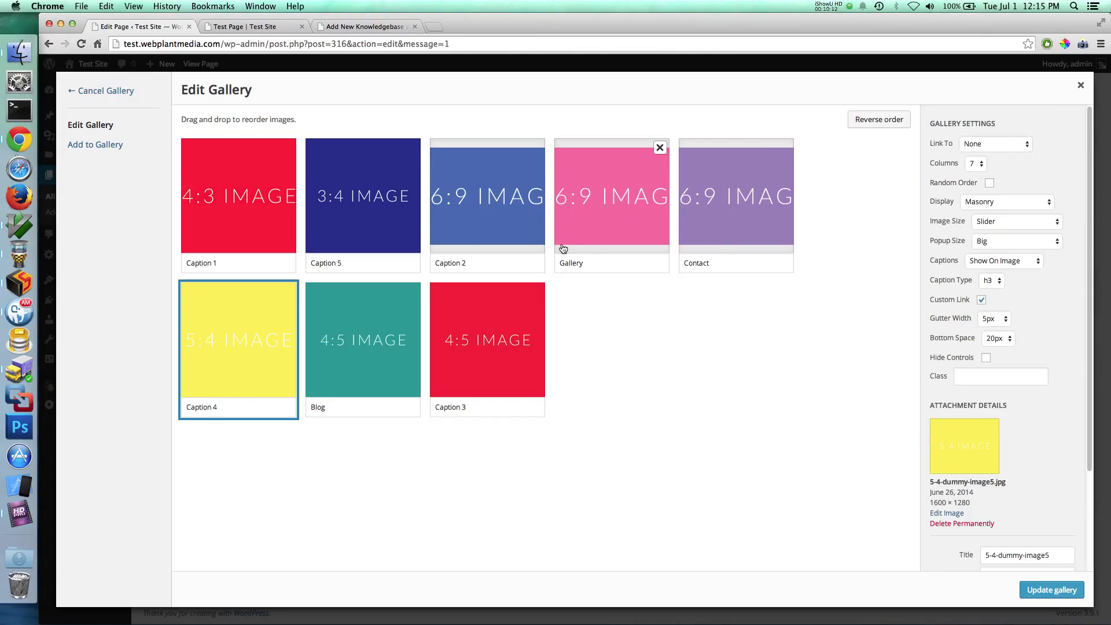